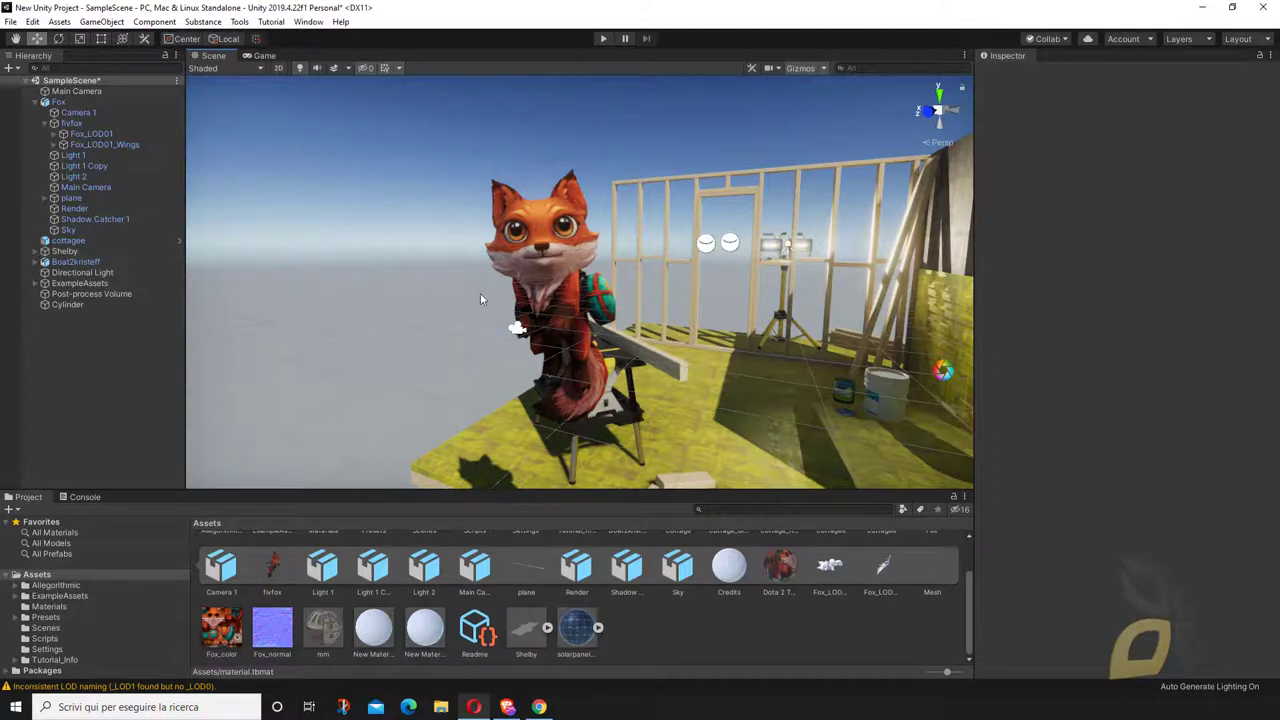
Orbit the Unity Scene view to see the fox and workbench from the opposite side.
{"action": "left_click_drag", "start_coordinate": [543, 335], "coordinate": [658, 320], "text": "alt"}
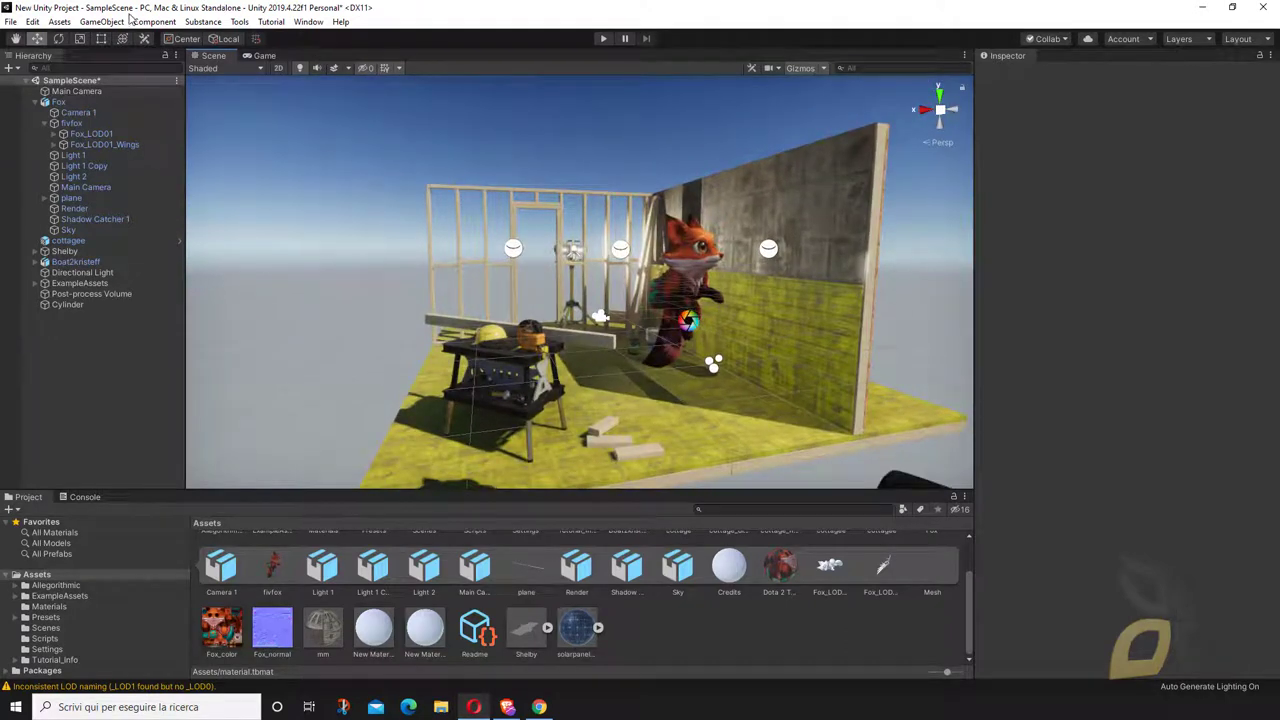
Move from Unity to Chrome, glance at the marmoset toolbag results, then show the 'unity' results.
{"action": "left_click", "coordinate": [507, 707]}
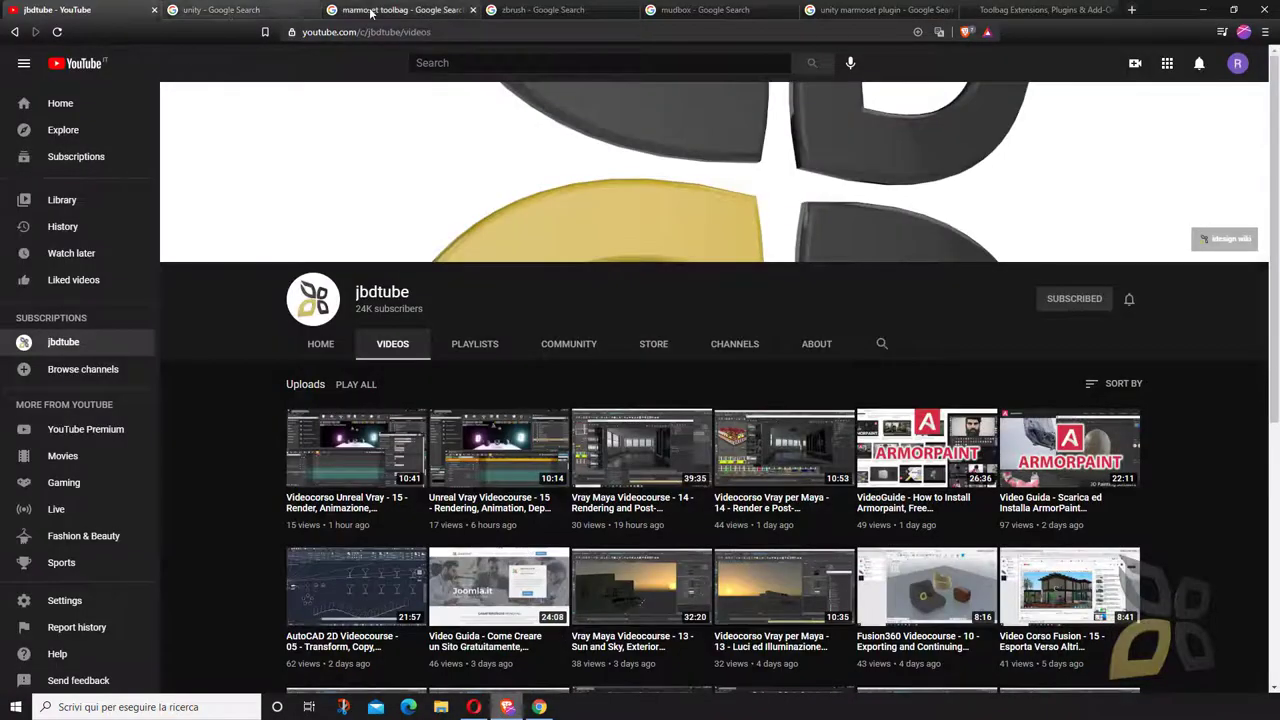
{"action": "left_click", "coordinate": [369, 12]}
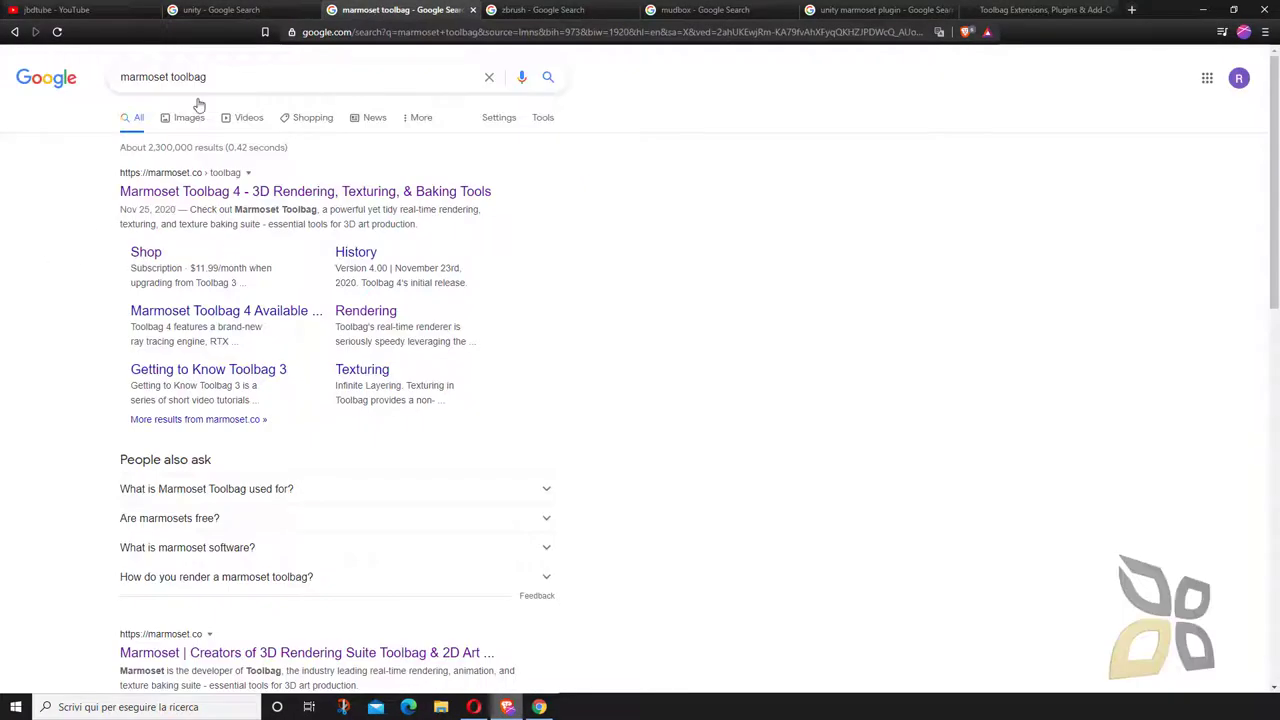
{"action": "double_click", "coordinate": [139, 78]}
{"action": "left_click", "coordinate": [138, 77]}
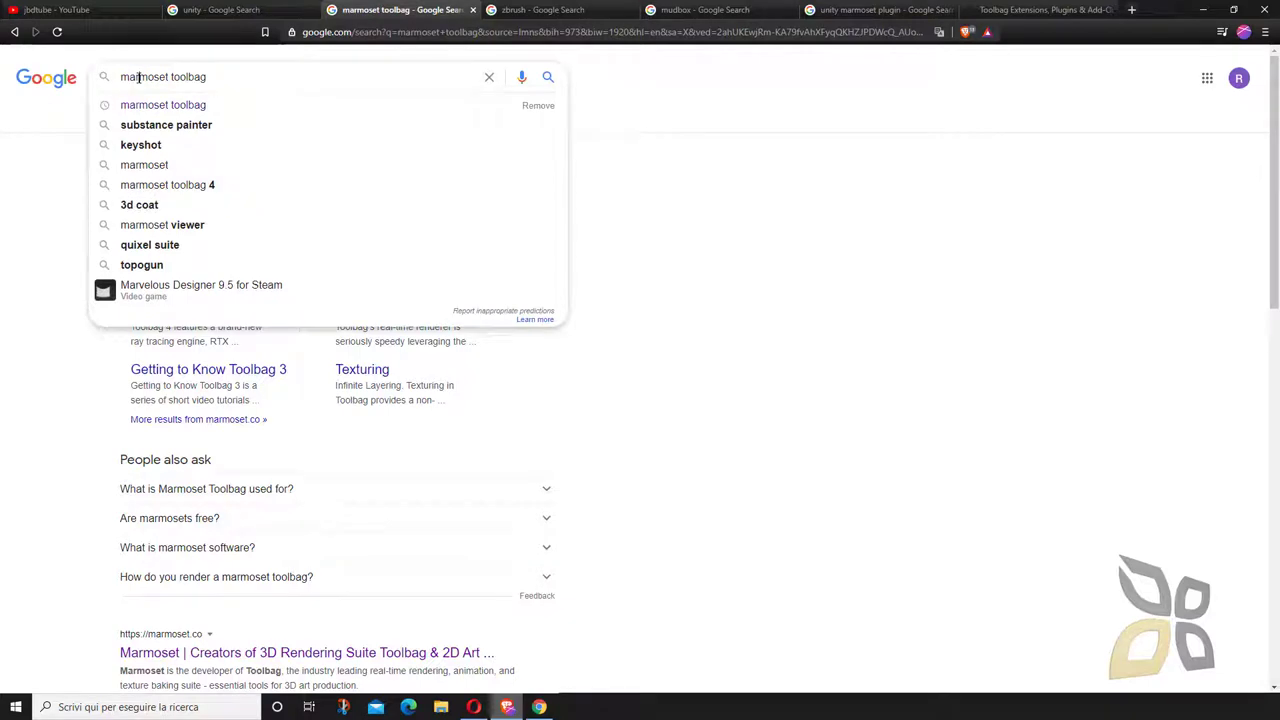
{"action": "left_click", "coordinate": [49, 209]}
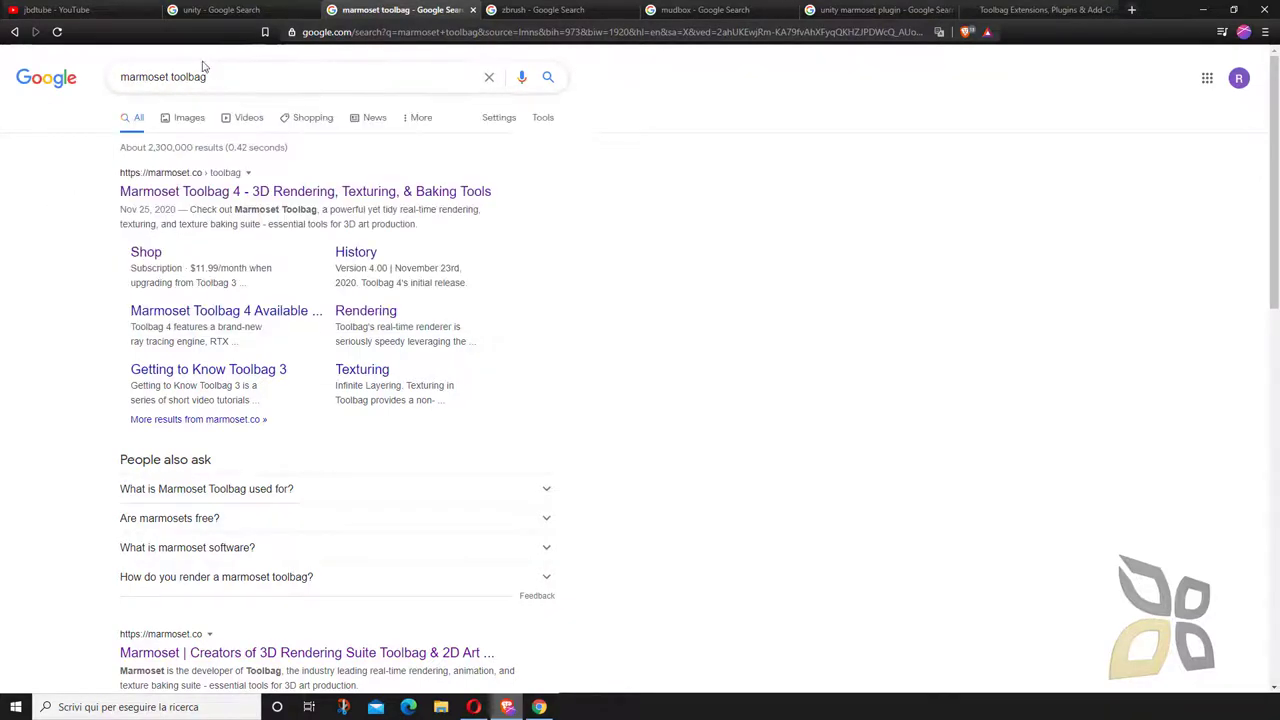
{"action": "left_click", "coordinate": [243, 14]}
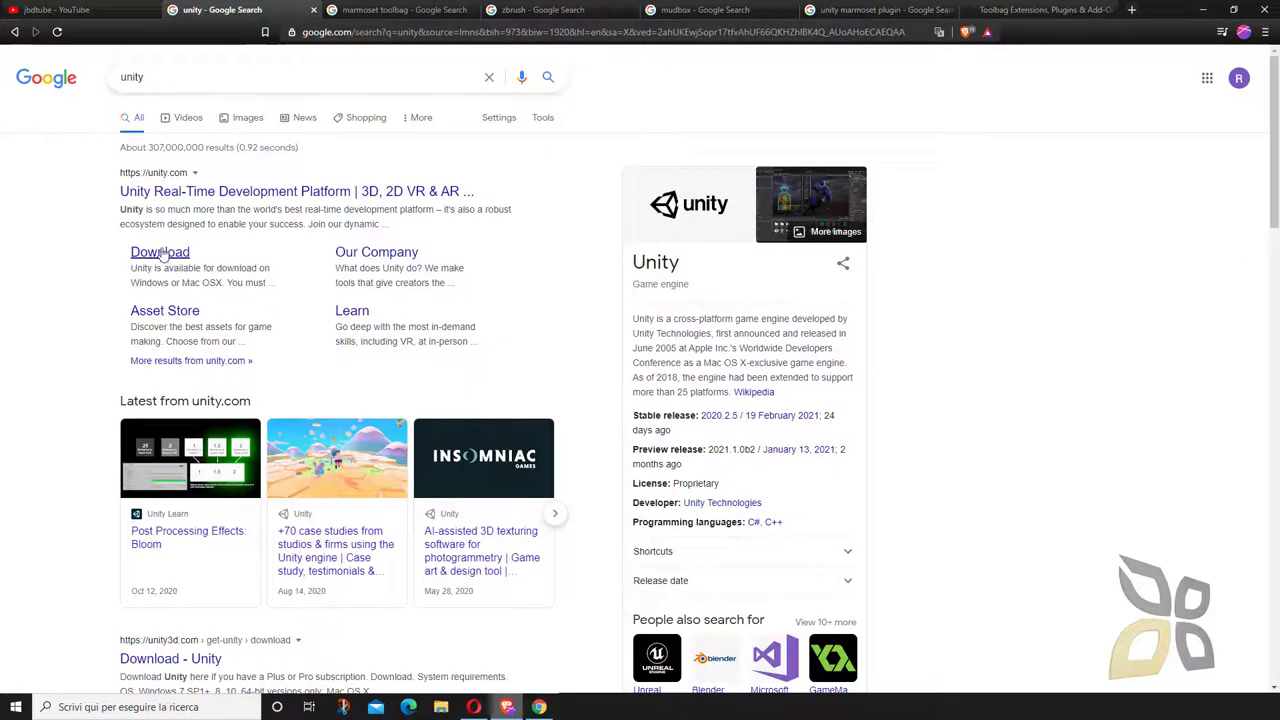
Search the jbdtube YouTube channel for 'armorpaint'.
{"action": "left_click", "coordinate": [90, 12]}
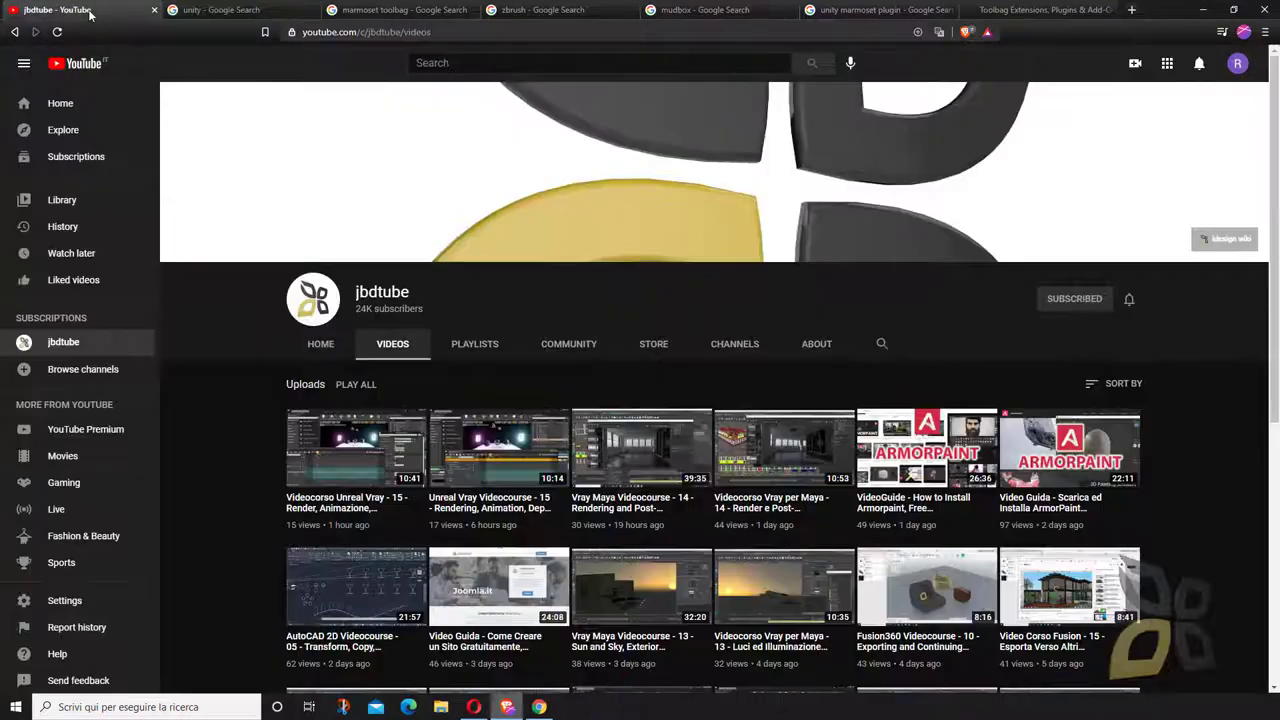
{"action": "left_click", "coordinate": [879, 345]}
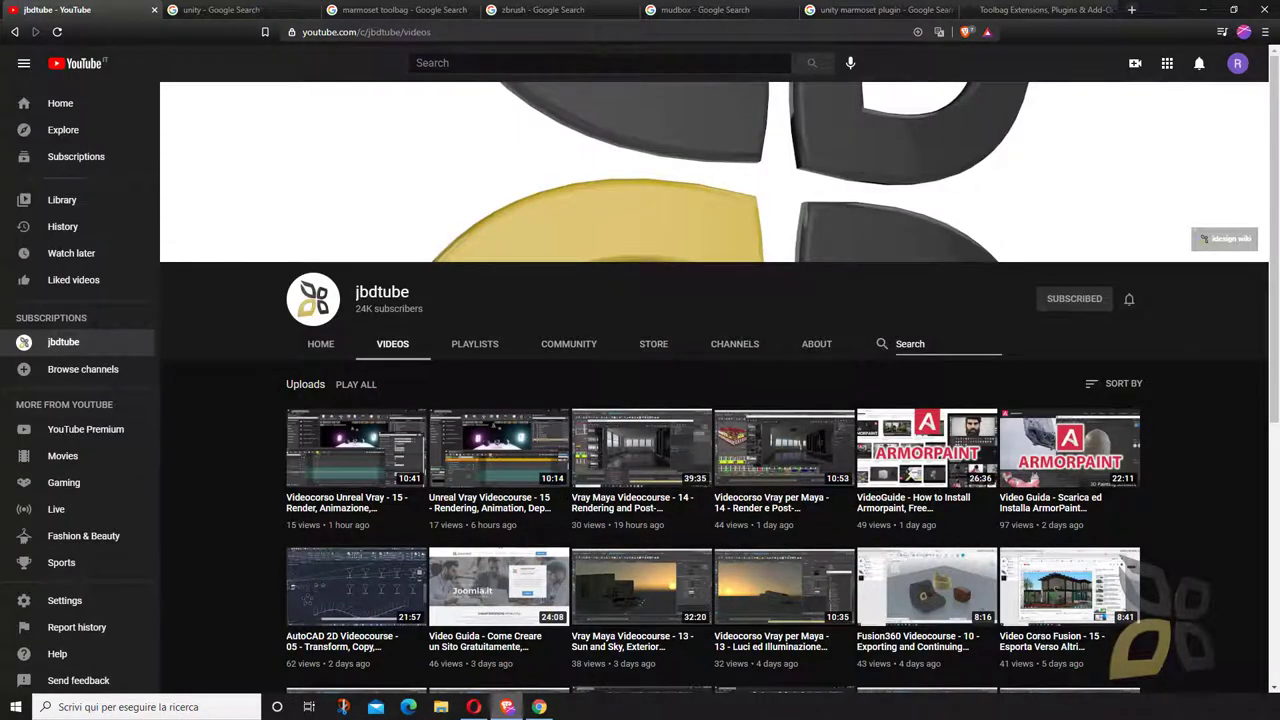
{"action": "type", "text": "armorpaint"}
{"action": "key", "text": "Return"}
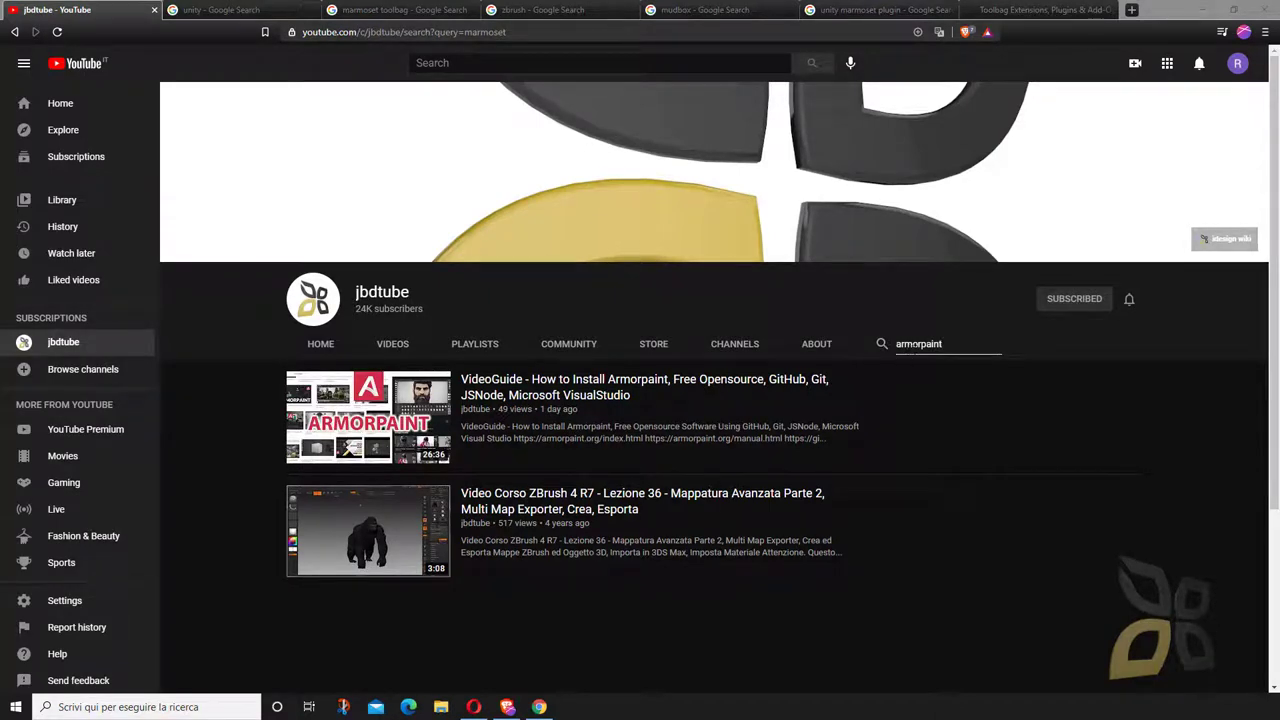
Refine the channel search to 'substance', then 'substance download install'.
{"action": "mouse_move", "coordinate": [448, 422]}
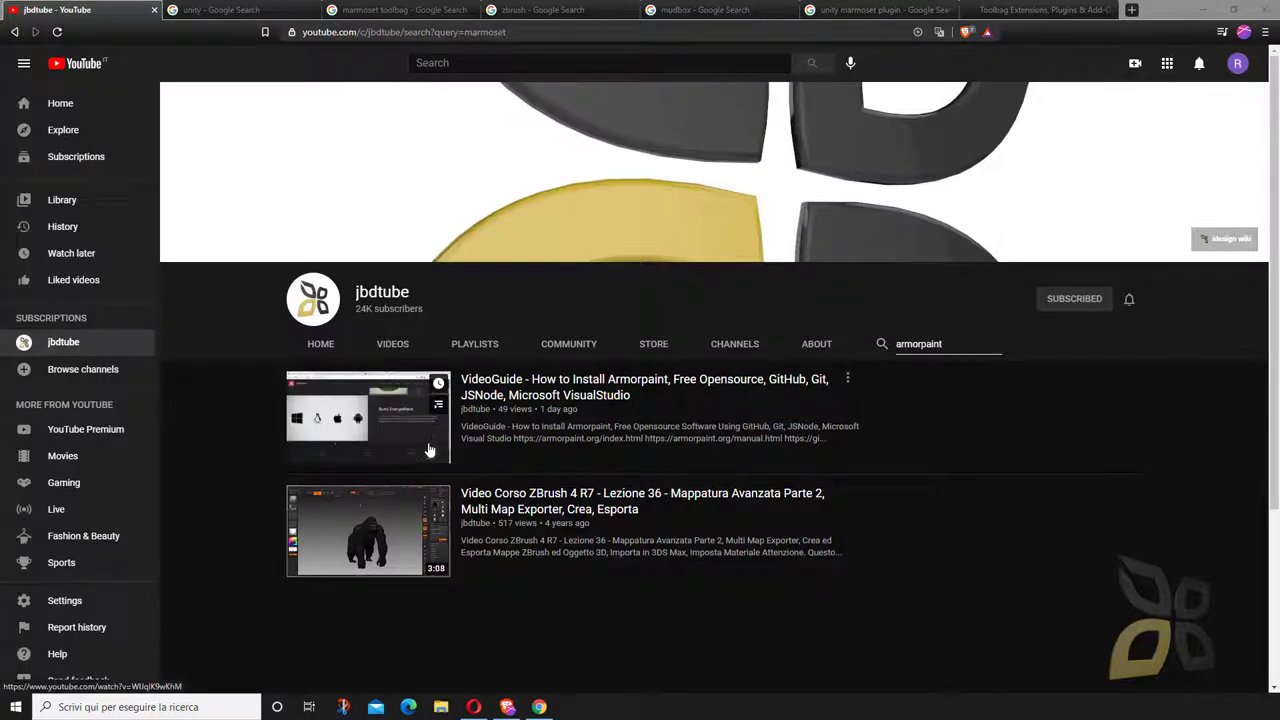
{"action": "mouse_move", "coordinate": [896, 402]}
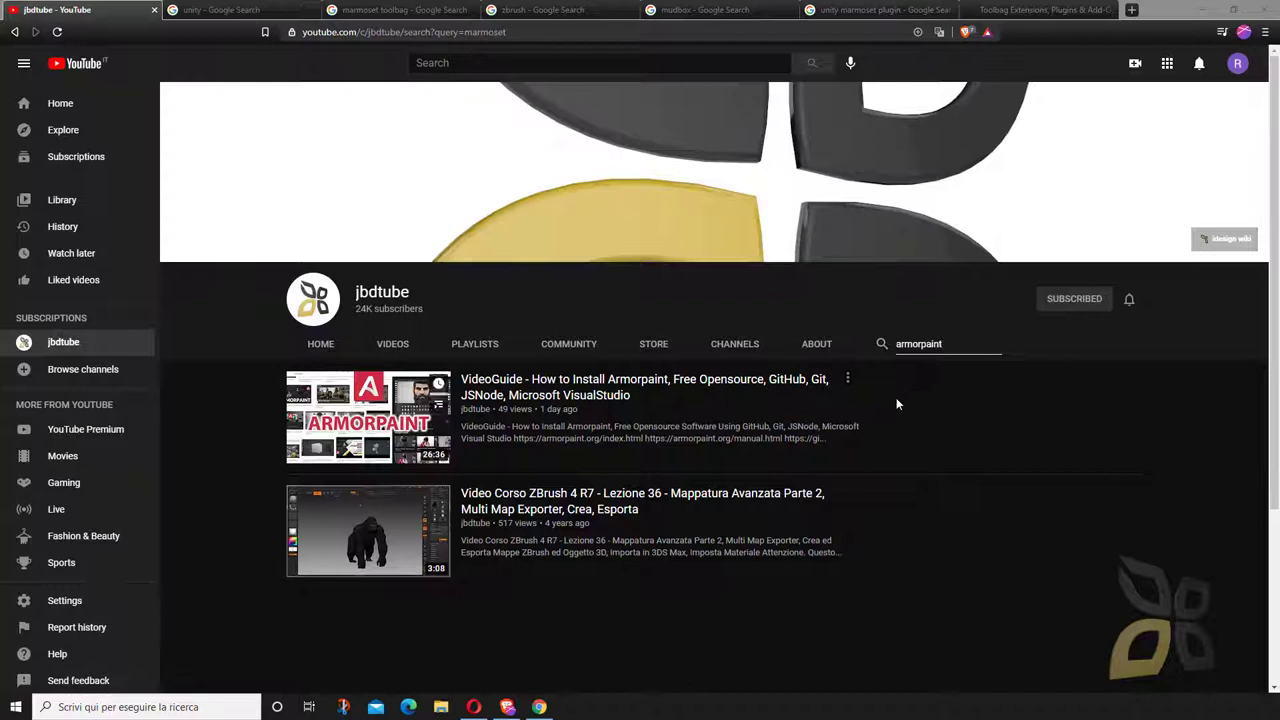
{"action": "key", "text": "alt+Tab"}
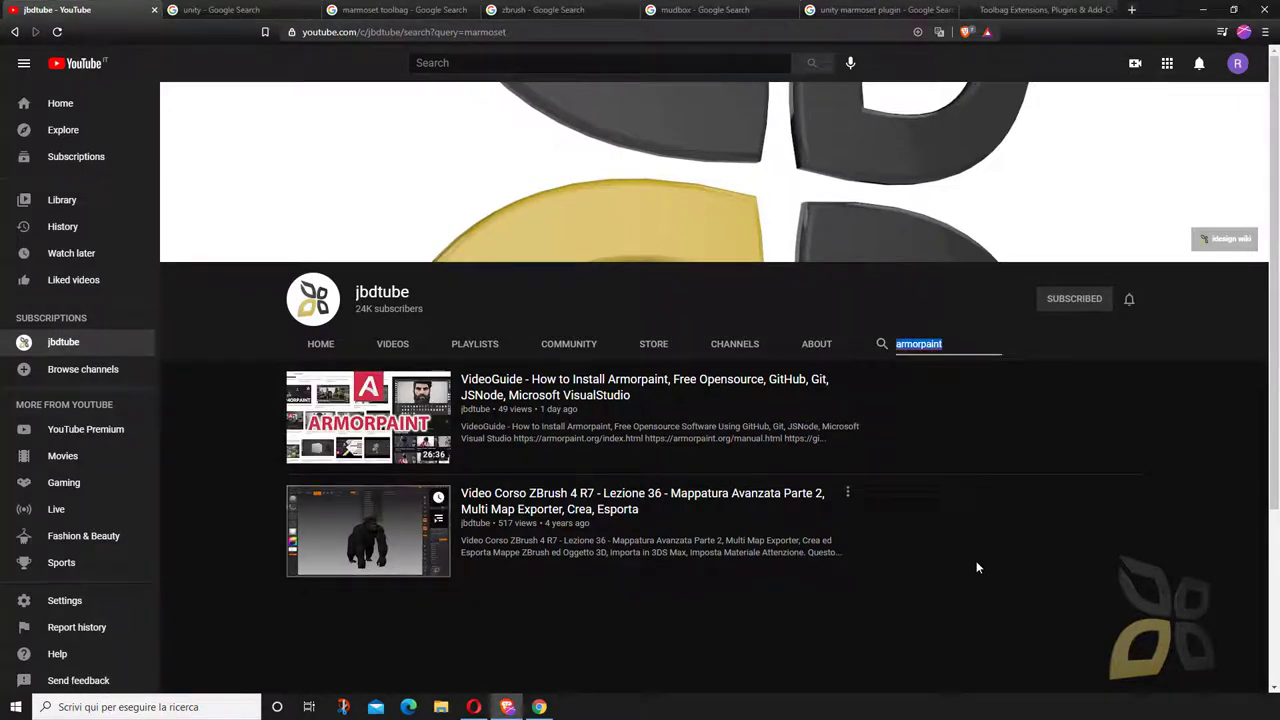
{"action": "type", "text": "substance"}
{"action": "key", "text": "Return"}
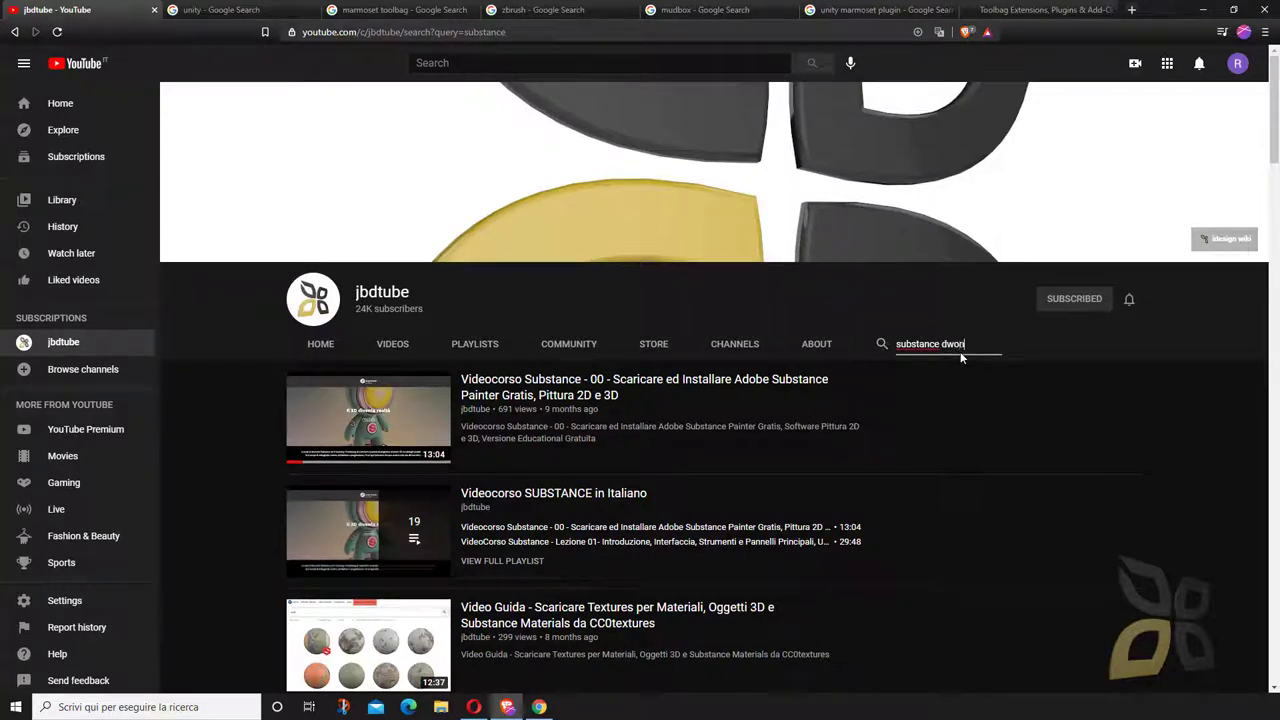
{"action": "type", "text": "download install"}
{"action": "key", "text": "Return"}
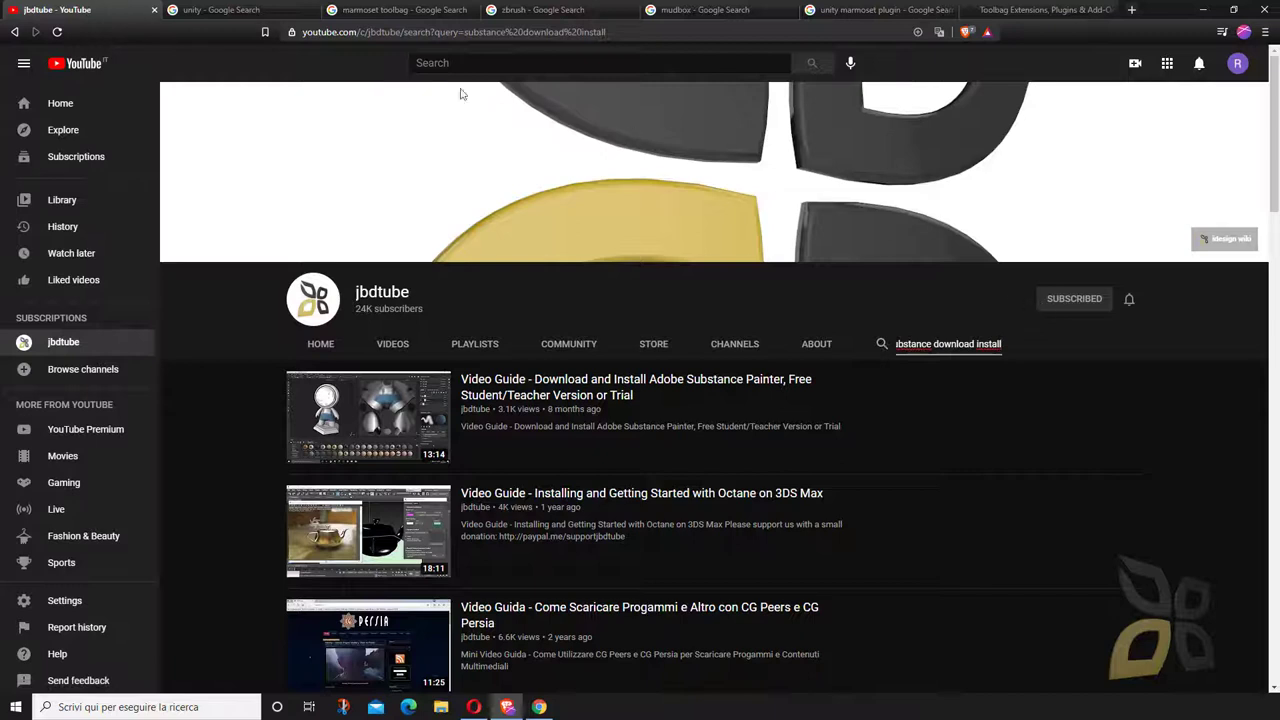
Switch both the 'unity' and 'marmoset toolbag' Google searches to Images results.
{"action": "left_click", "coordinate": [228, 10]}
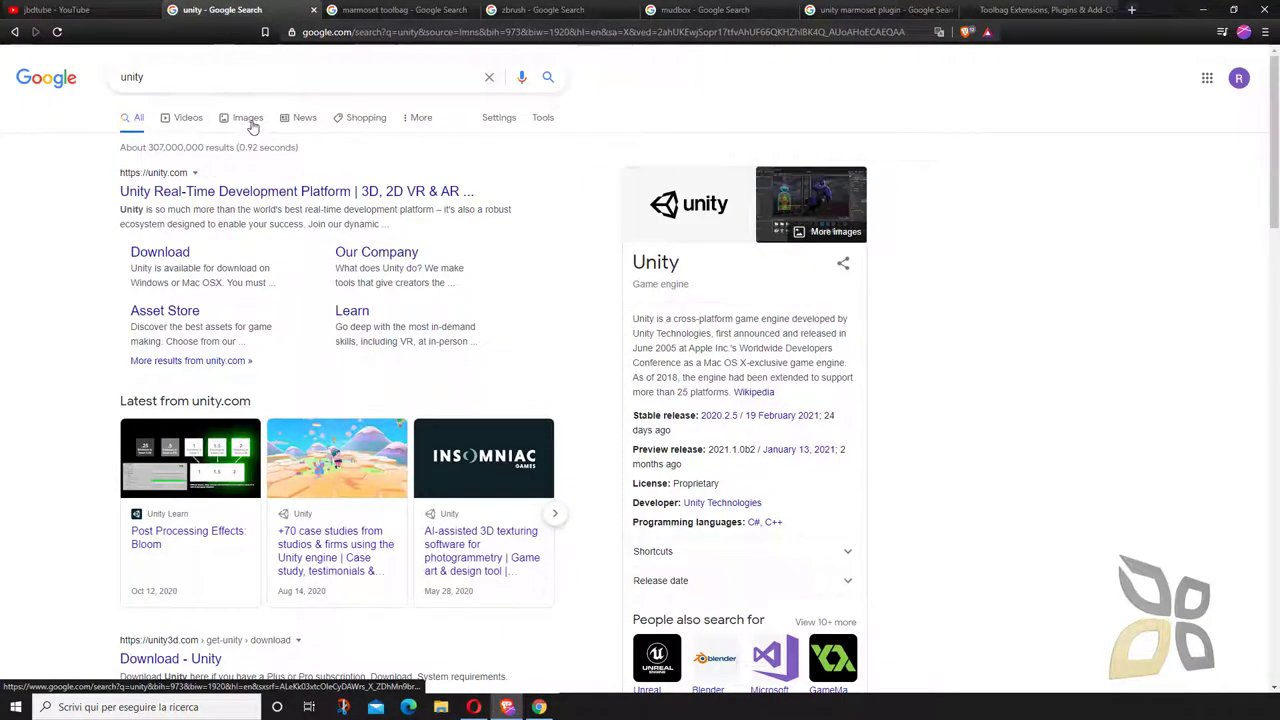
{"action": "left_click", "coordinate": [250, 118]}
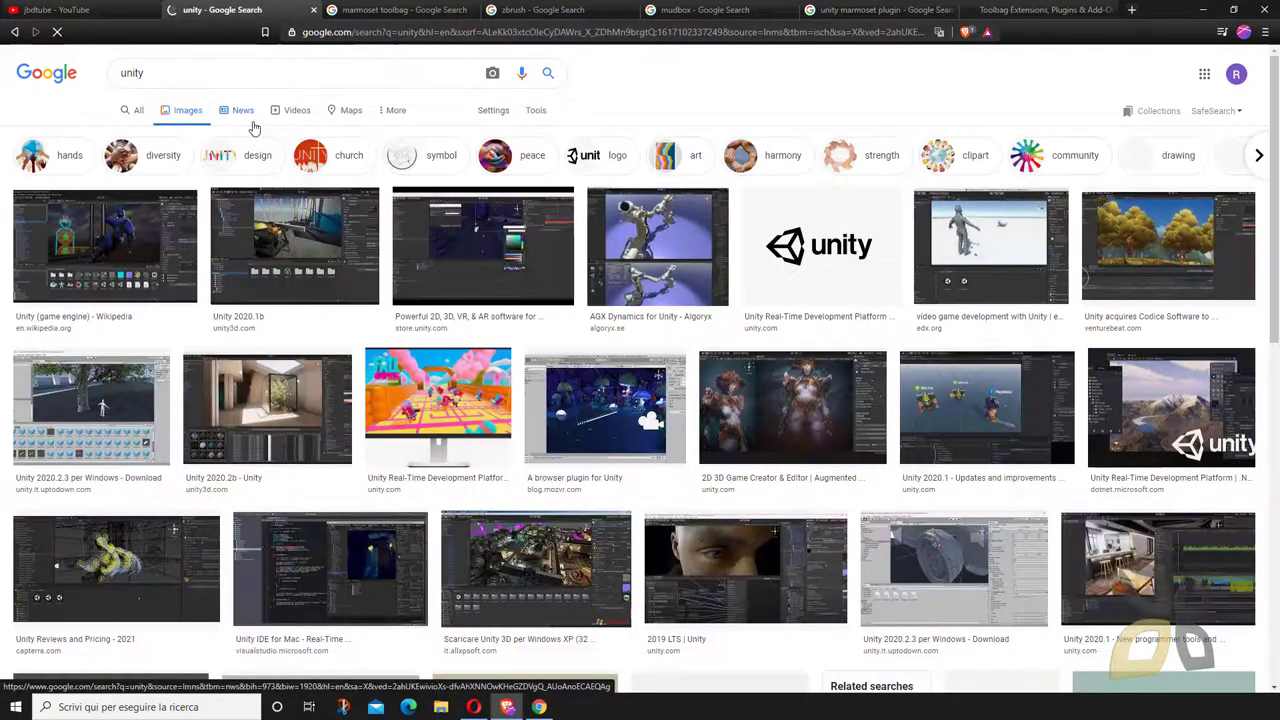
{"action": "key", "text": "ctrl+Tab"}
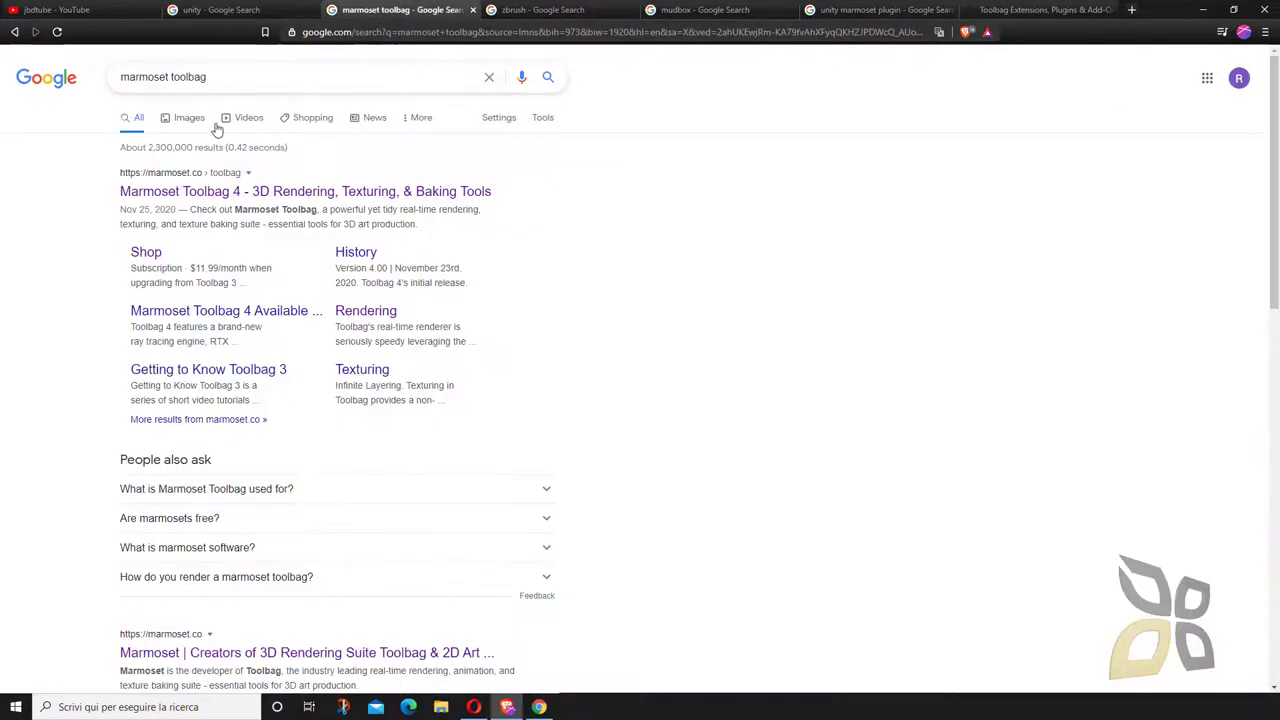
{"action": "left_click", "coordinate": [200, 126]}
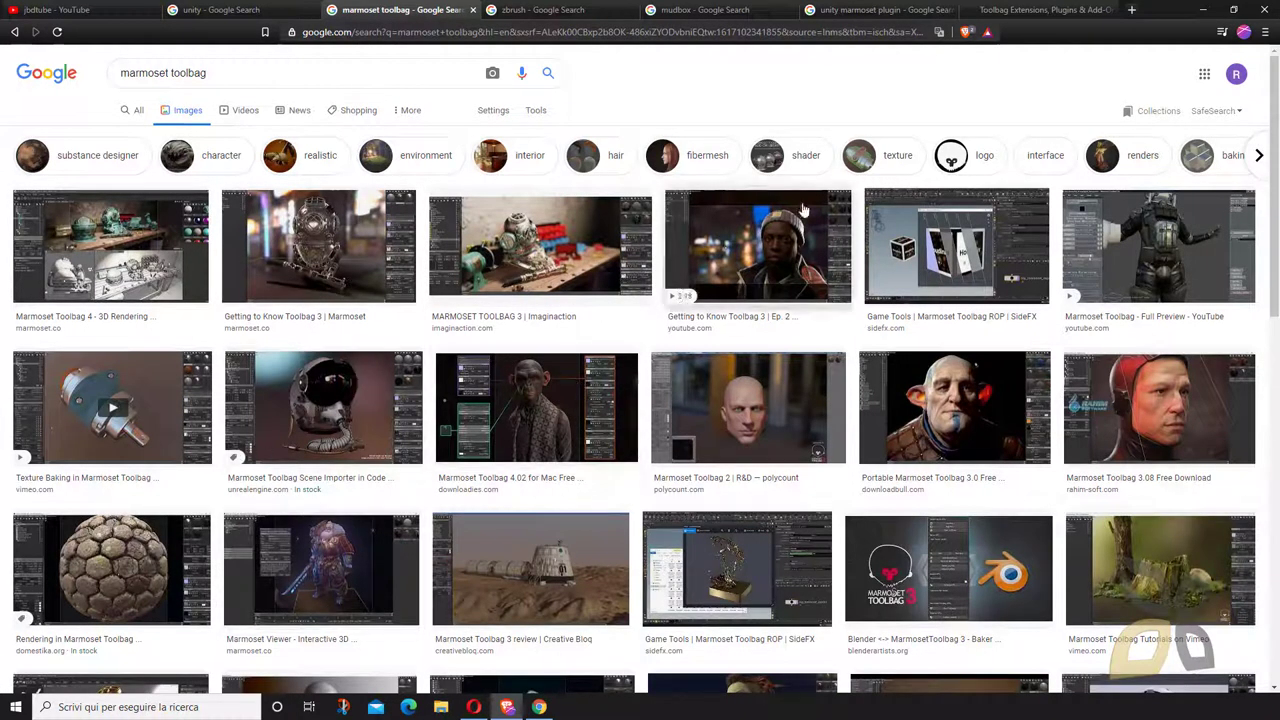
Preview a marmoset toolbag image and scroll through the image results.
{"action": "left_click", "coordinate": [893, 418]}
{"action": "scroll", "coordinate": [657, 449], "scroll_direction": "down", "scroll_amount": 4}
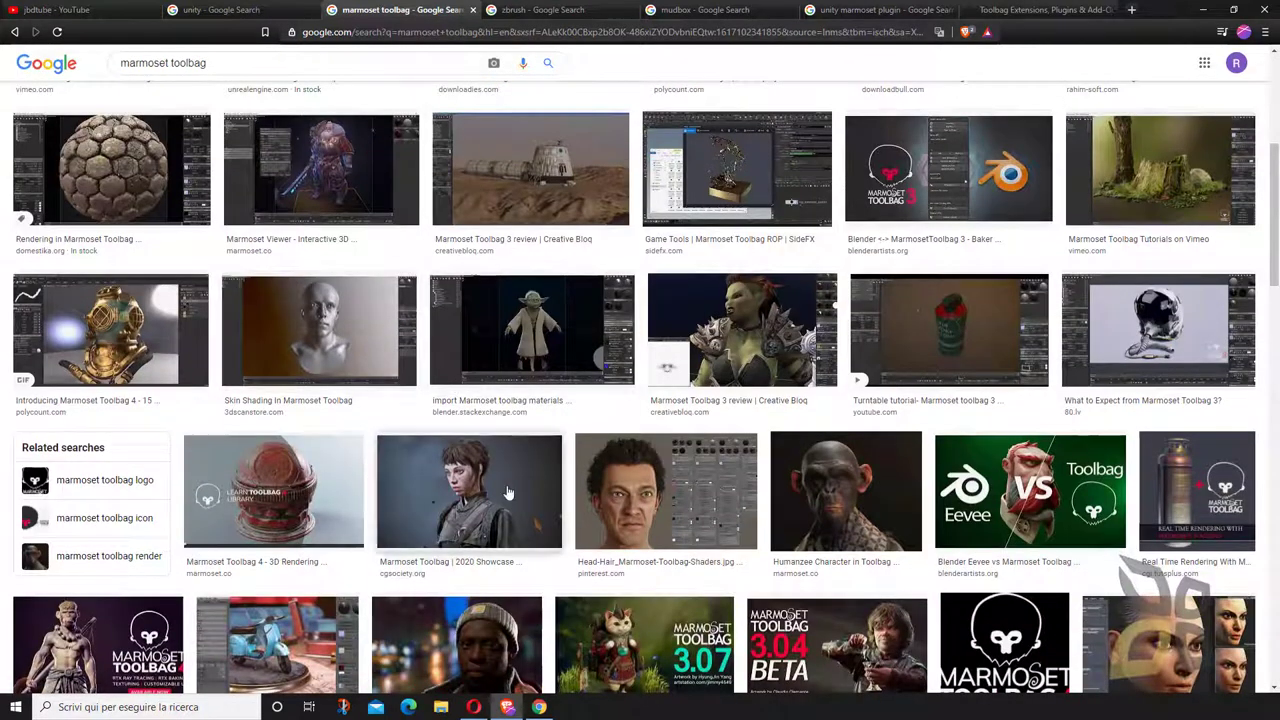
{"action": "scroll", "coordinate": [430, 500], "scroll_direction": "down", "scroll_amount": 2}
{"action": "scroll", "coordinate": [425, 520], "scroll_direction": "down", "scroll_amount": 2}
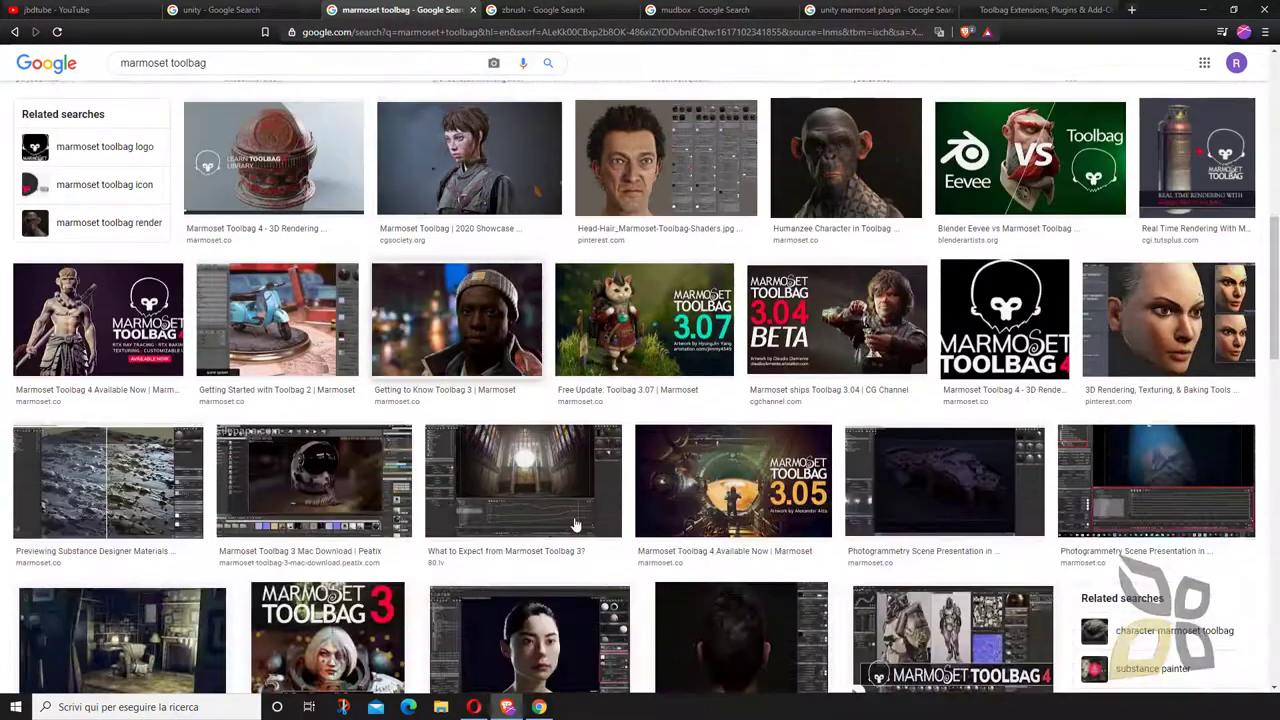
{"action": "scroll", "coordinate": [598, 457], "scroll_direction": "up", "scroll_amount": 6}
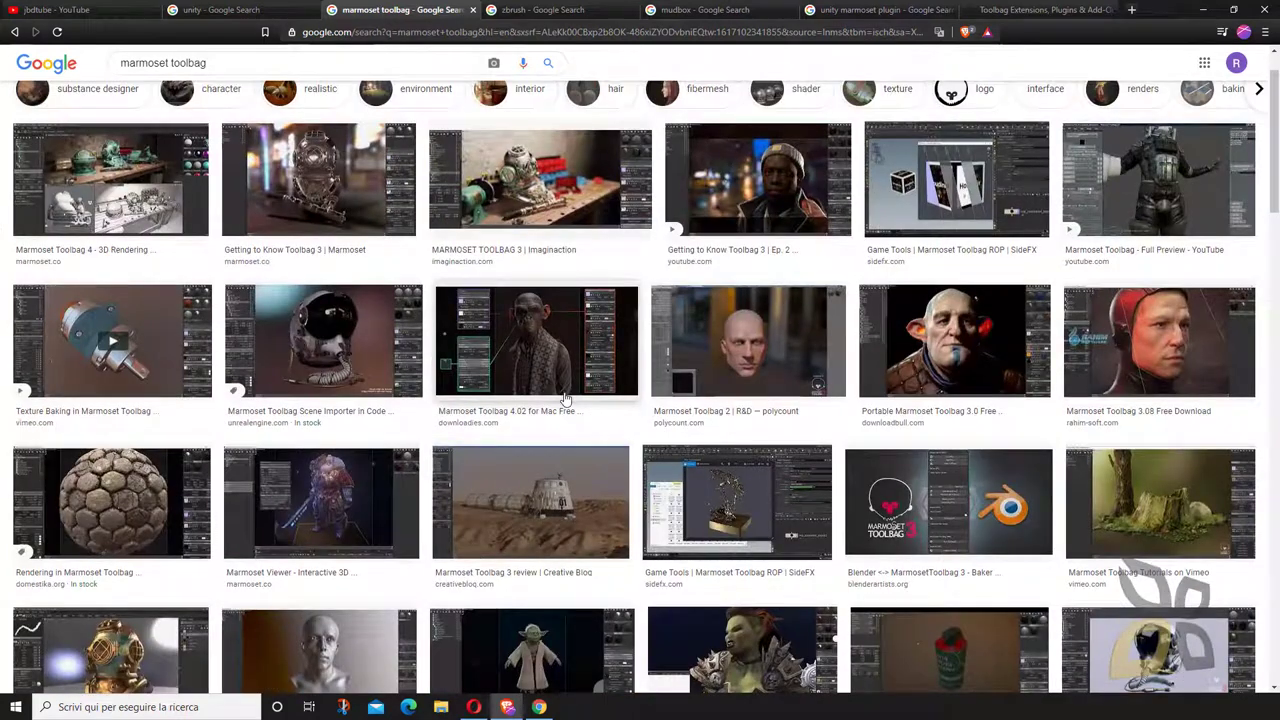
{"action": "scroll", "coordinate": [287, 315], "scroll_direction": "up", "scroll_amount": 1}
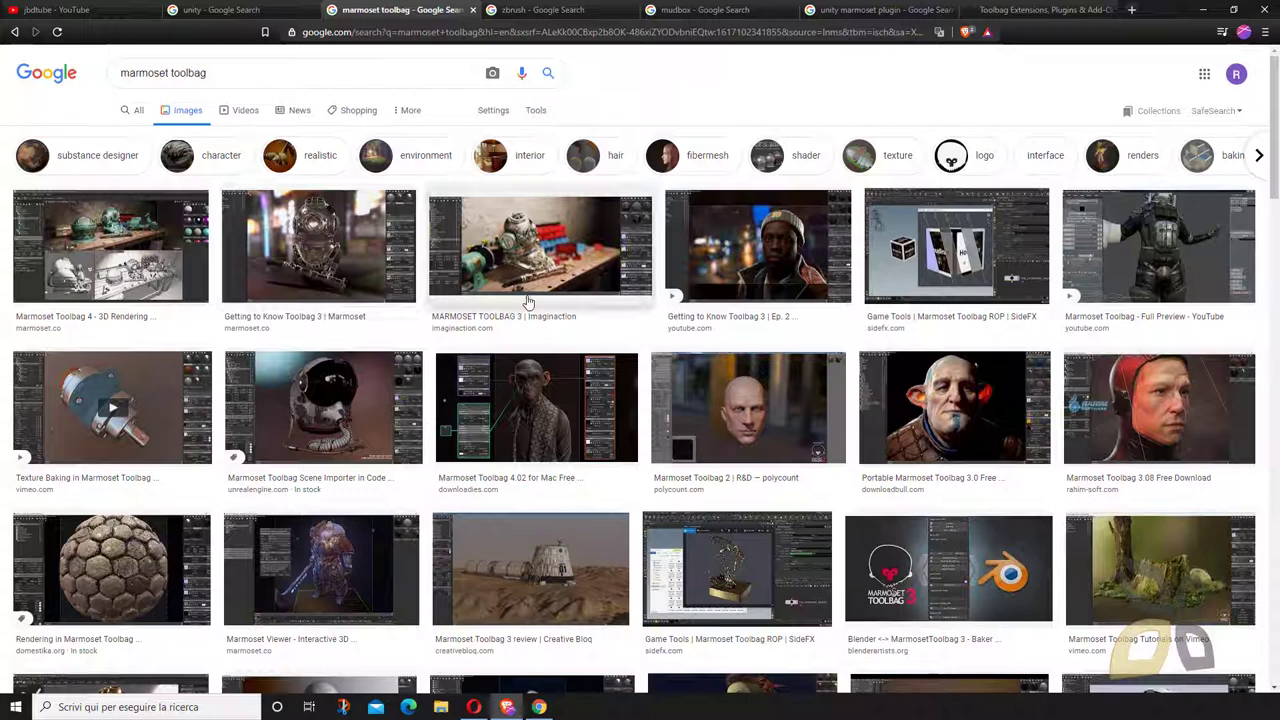
Browse the jbdtube English Video-Courses playlists, then return to the unity image results.
{"action": "left_click", "coordinate": [101, 19]}
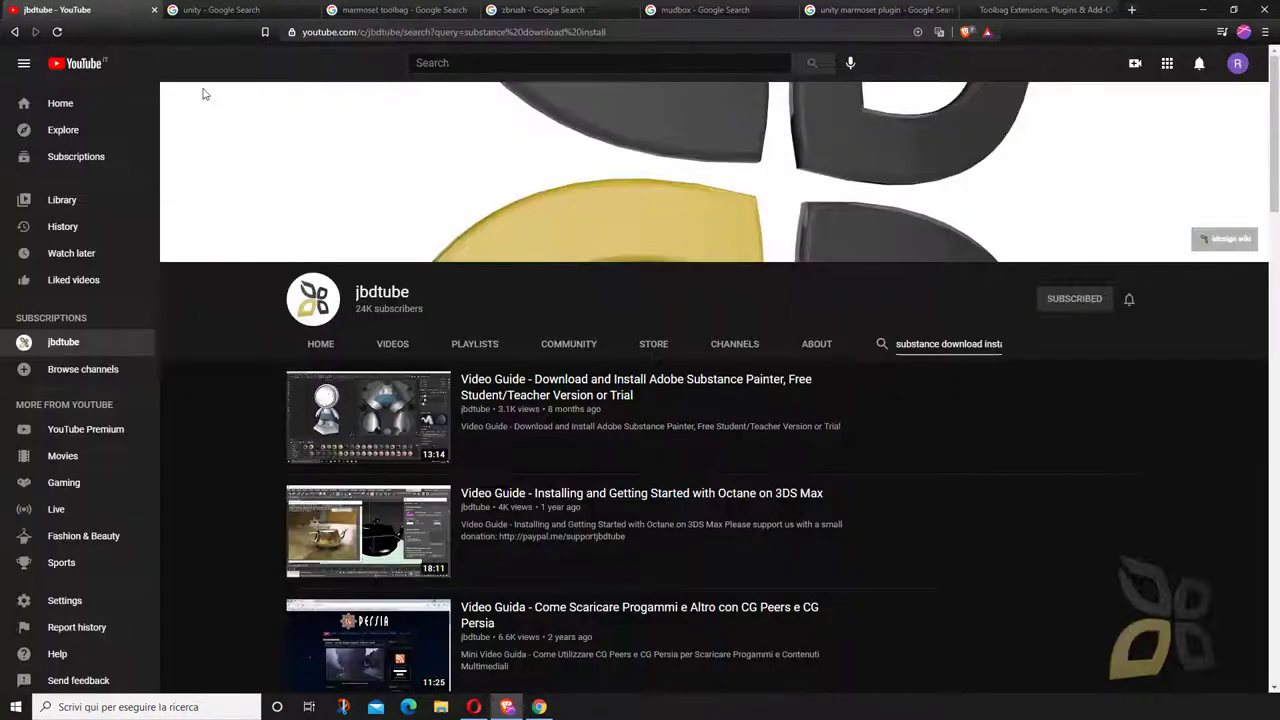
{"action": "left_click", "coordinate": [476, 346]}
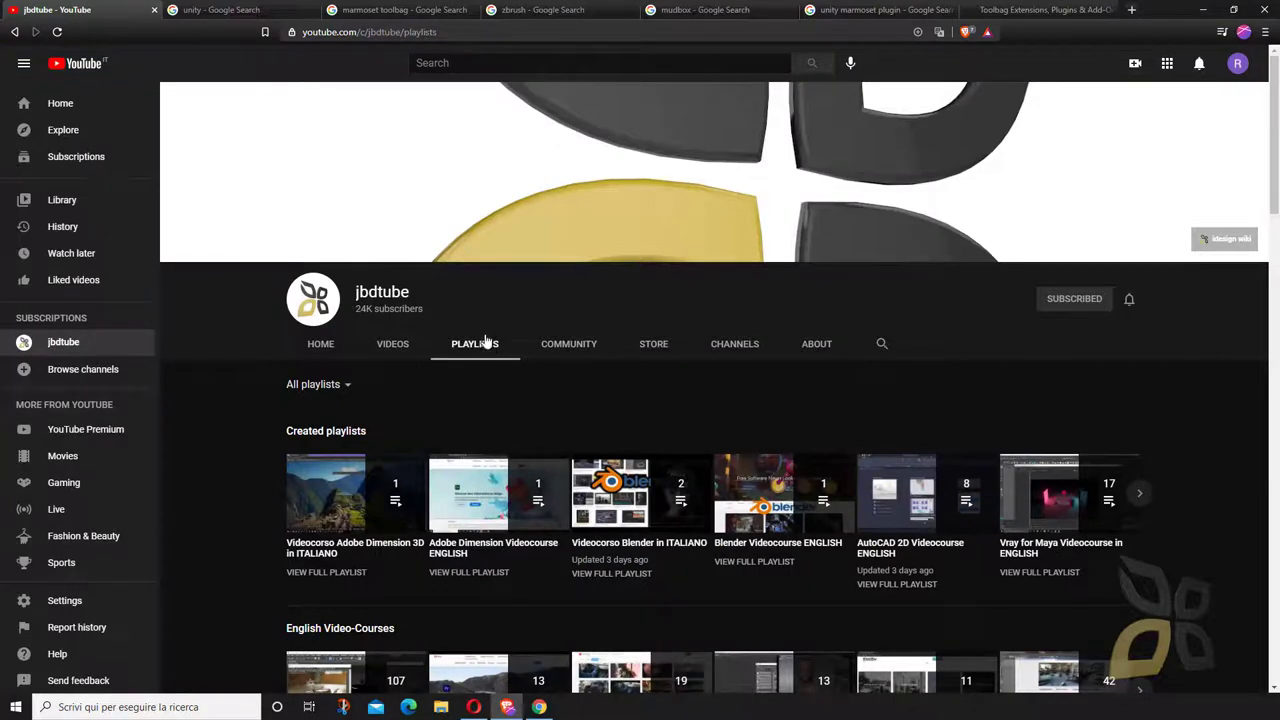
{"action": "scroll", "coordinate": [486, 343], "scroll_direction": "down", "scroll_amount": 3}
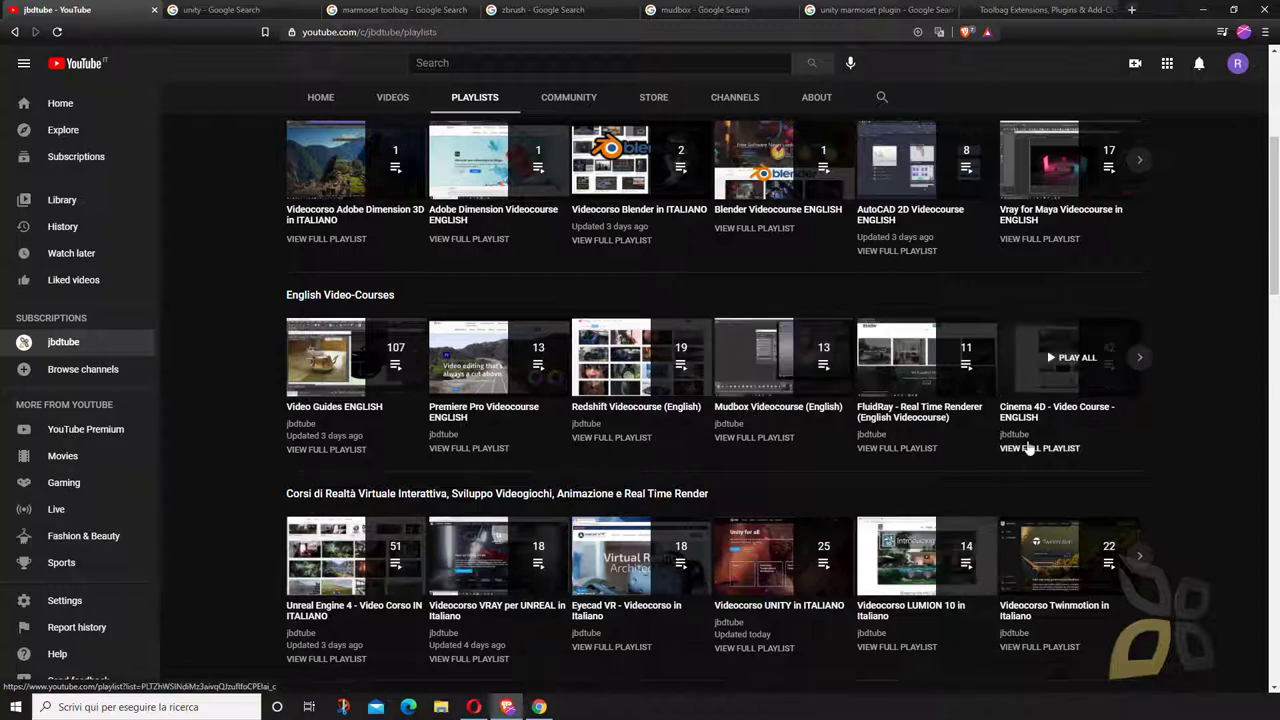
{"action": "left_click", "coordinate": [1139, 358]}
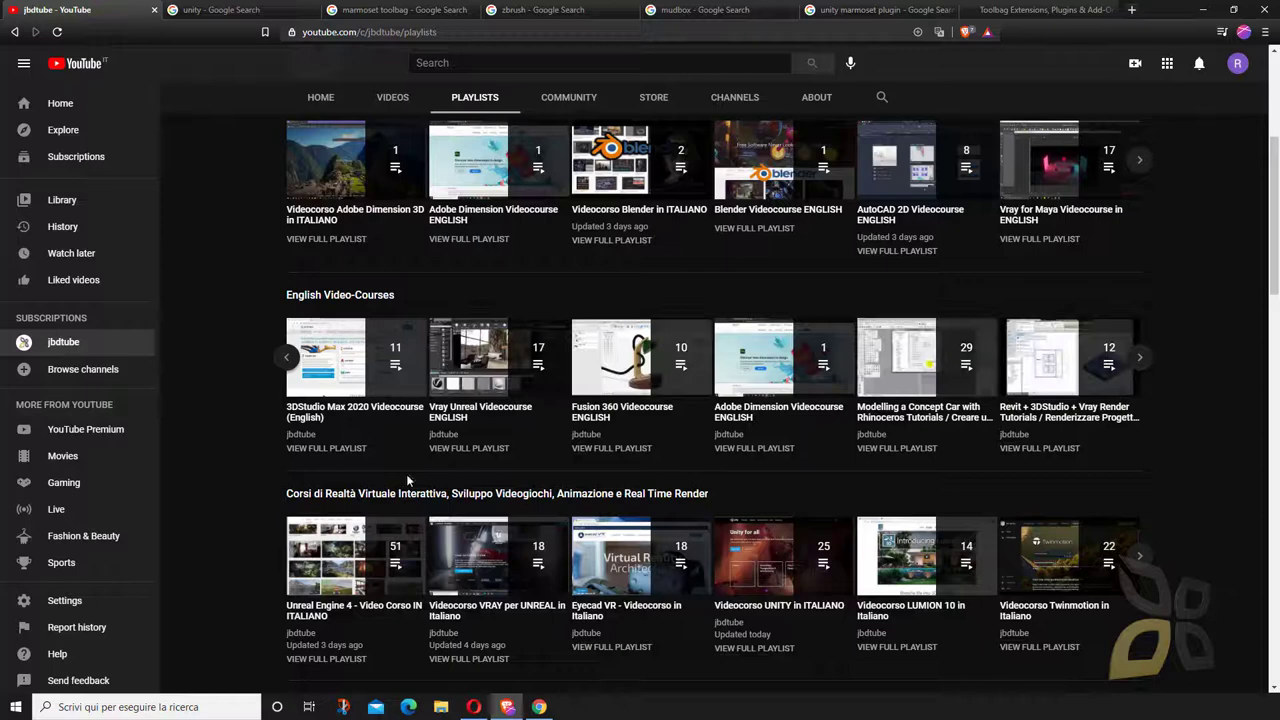
{"action": "left_click", "coordinate": [286, 357]}
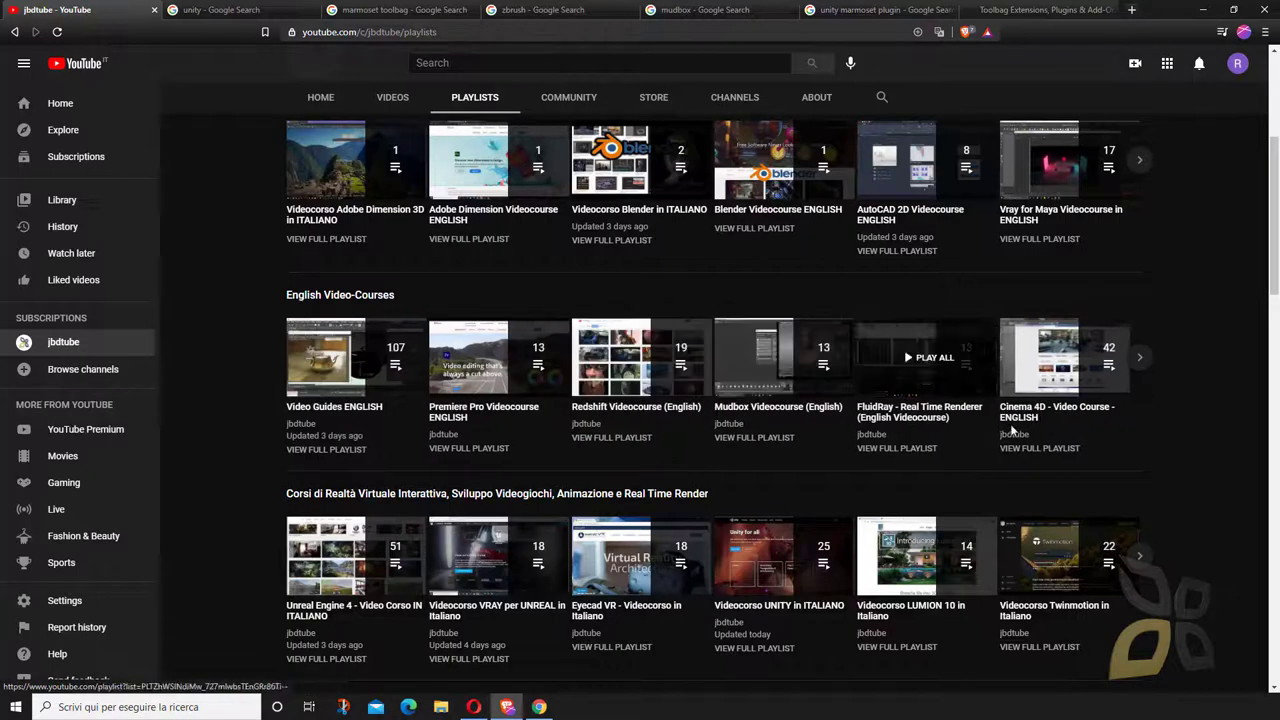
{"action": "key", "text": "ctrl+Tab"}
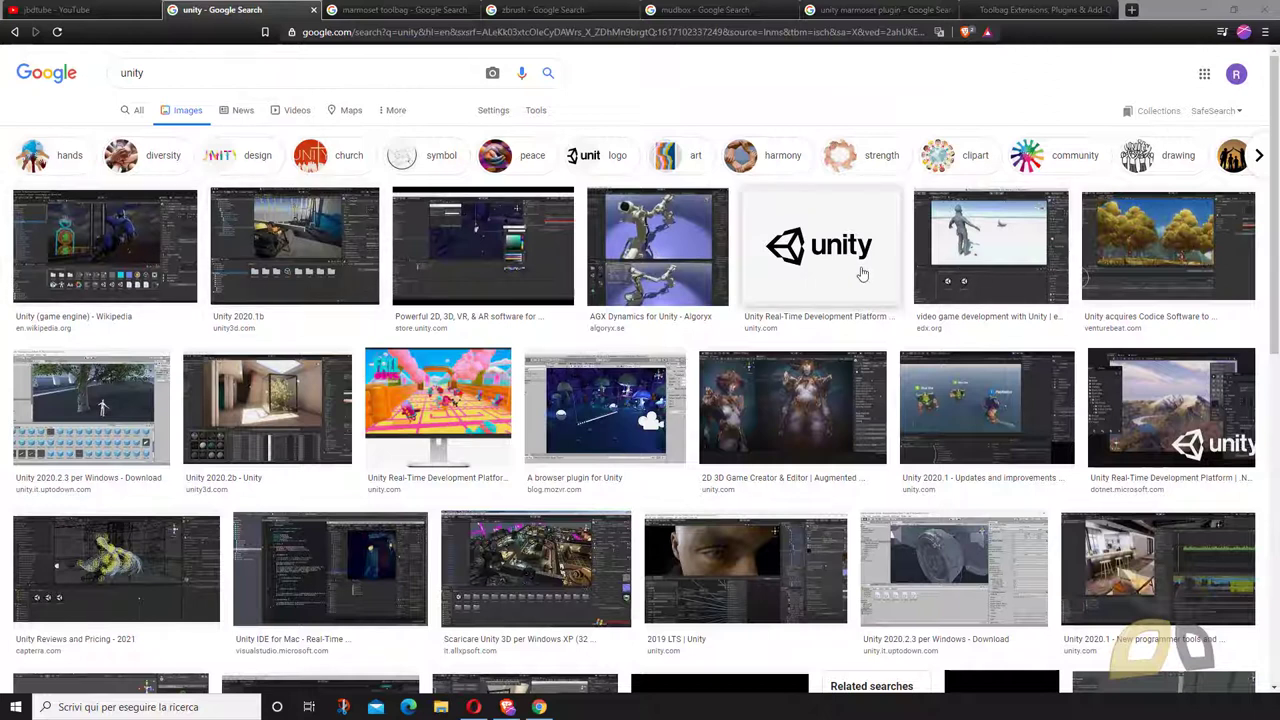
Preview the 'Unity 2020.2b - Unity' screenshot from unity3d.com beside the unity image results.
{"action": "scroll", "coordinate": [490, 445], "scroll_direction": "down", "scroll_amount": 2}
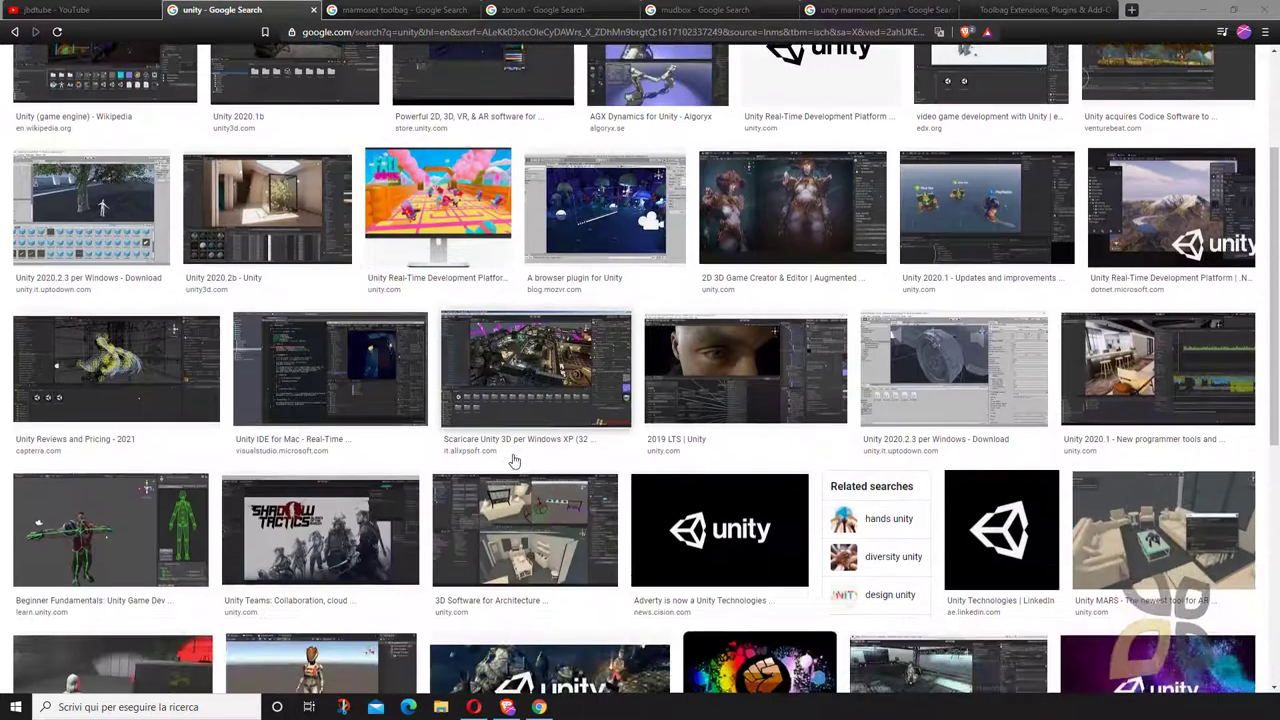
{"action": "left_click", "coordinate": [562, 388]}
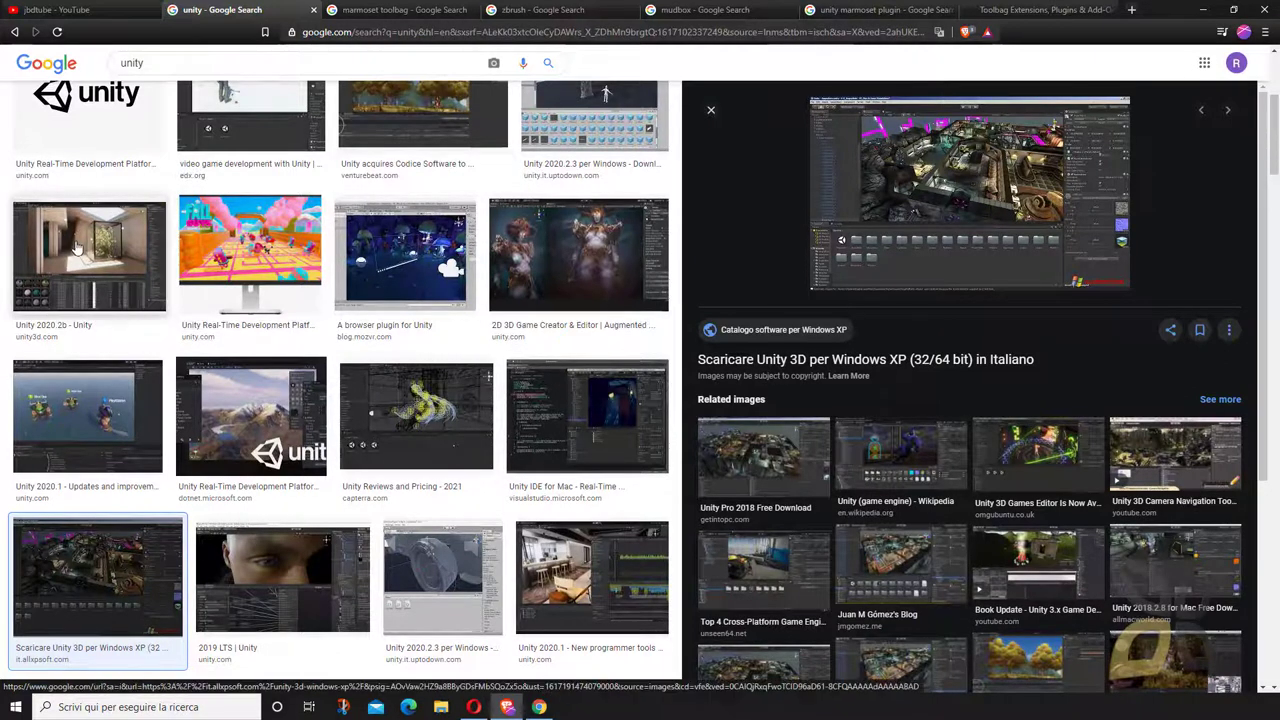
{"action": "left_click", "coordinate": [77, 249]}
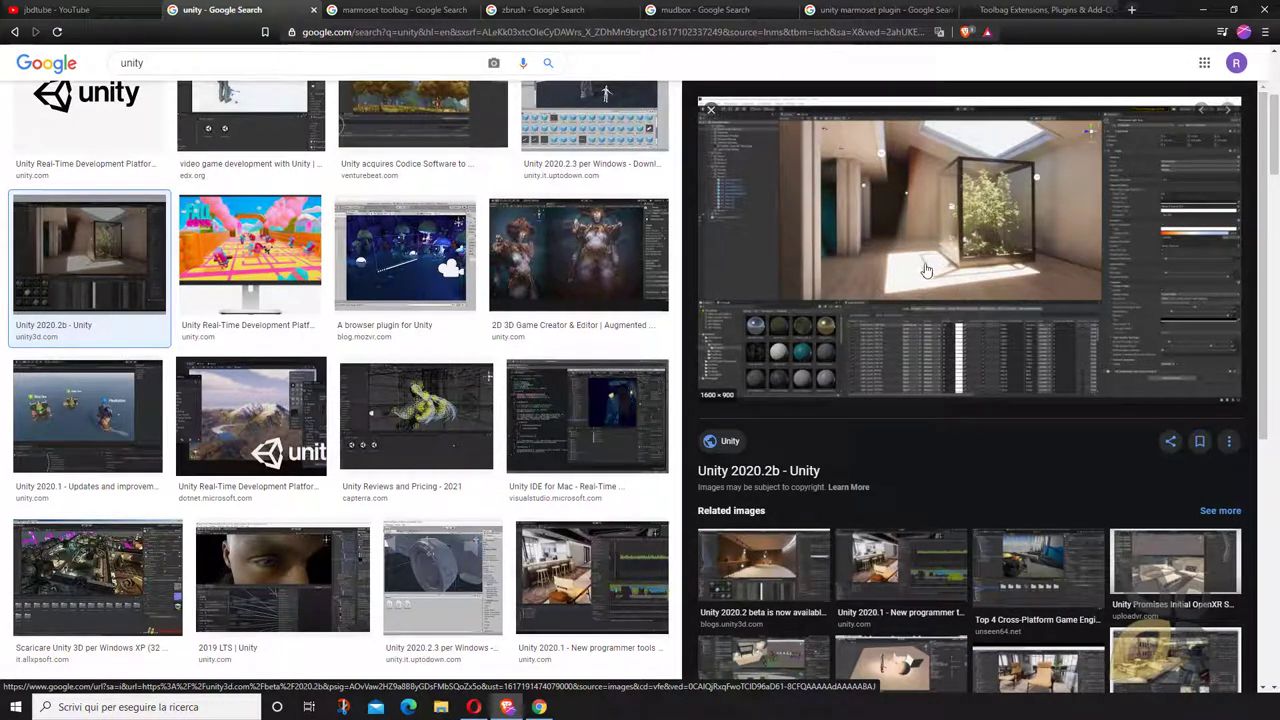
{"action": "scroll", "coordinate": [451, 343], "scroll_direction": "up", "scroll_amount": 4}
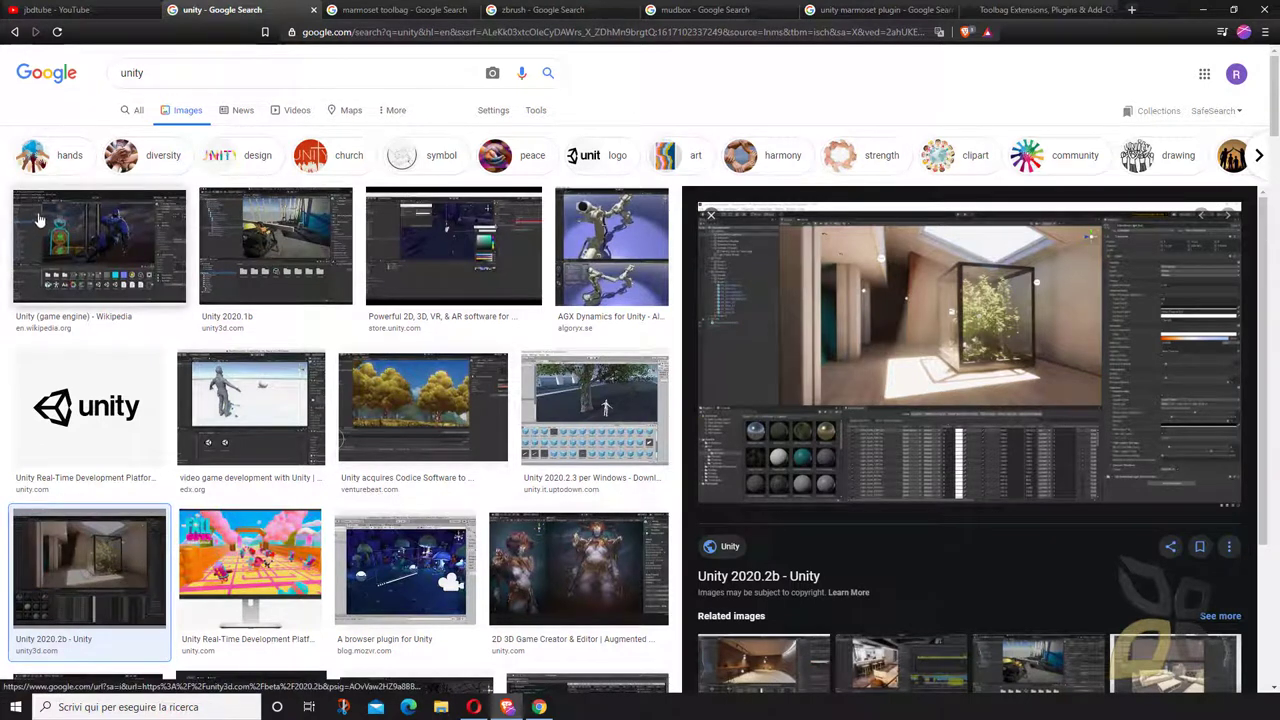
Minimize Chrome and browse the Toolbag Library to the Scenes folder of six sample scenes.
{"action": "left_click", "coordinate": [1206, 10]}
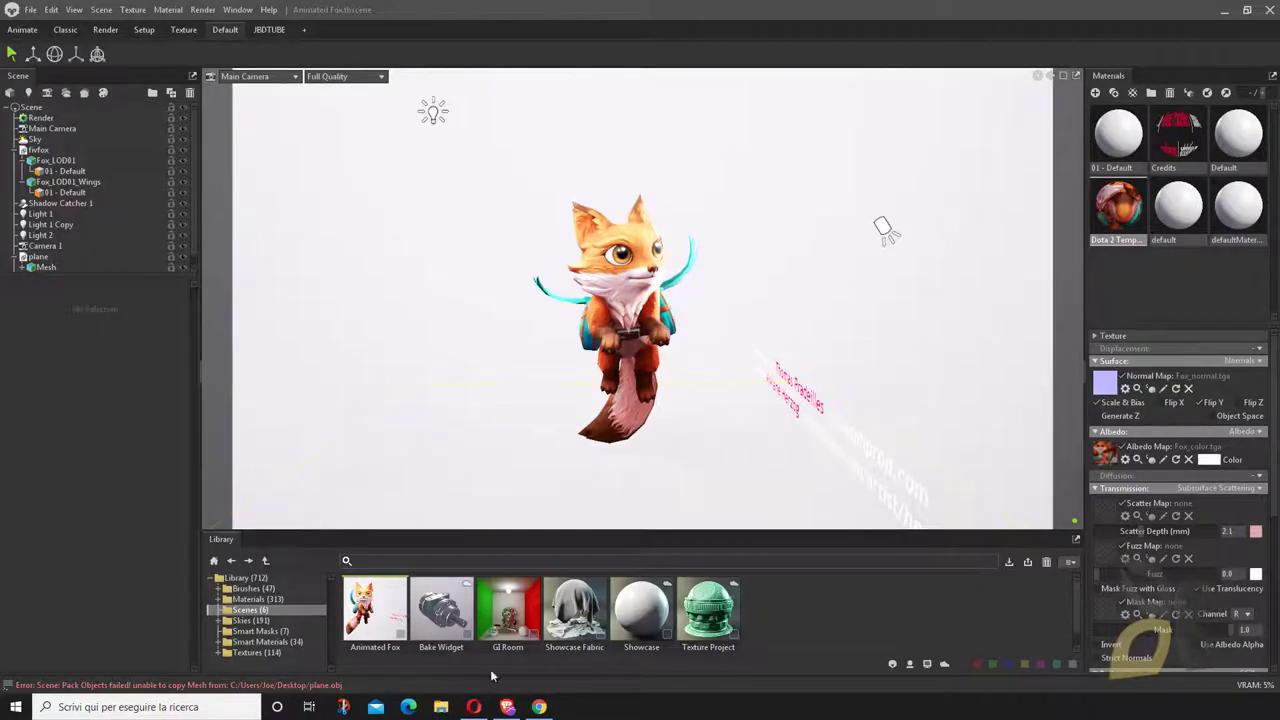
{"action": "left_click", "coordinate": [246, 578]}
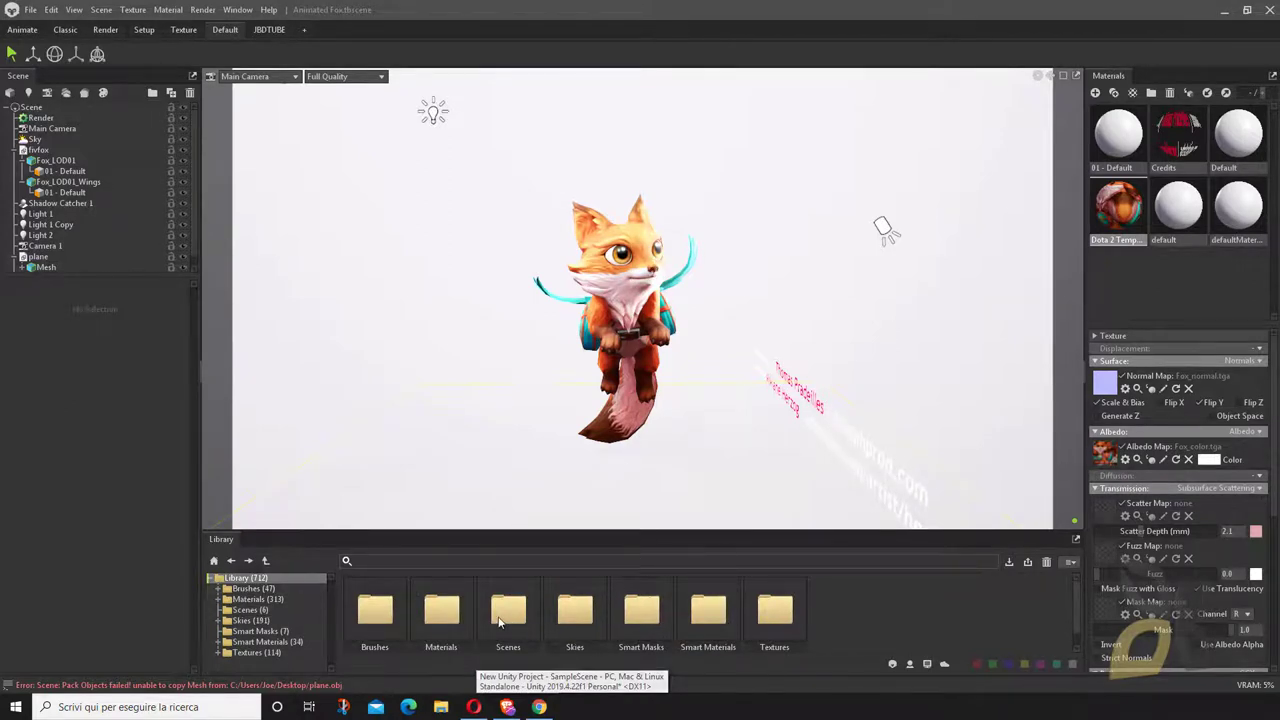
{"action": "left_click", "coordinate": [226, 10]}
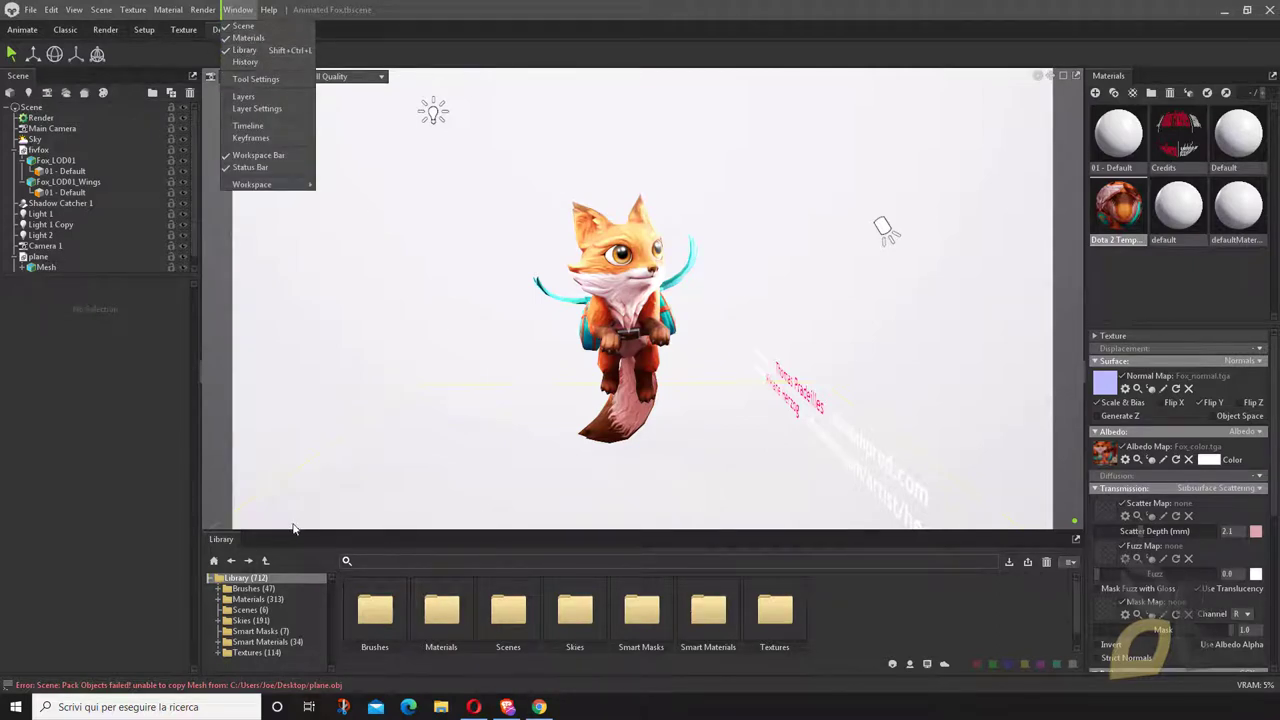
{"action": "left_click", "coordinate": [250, 557]}
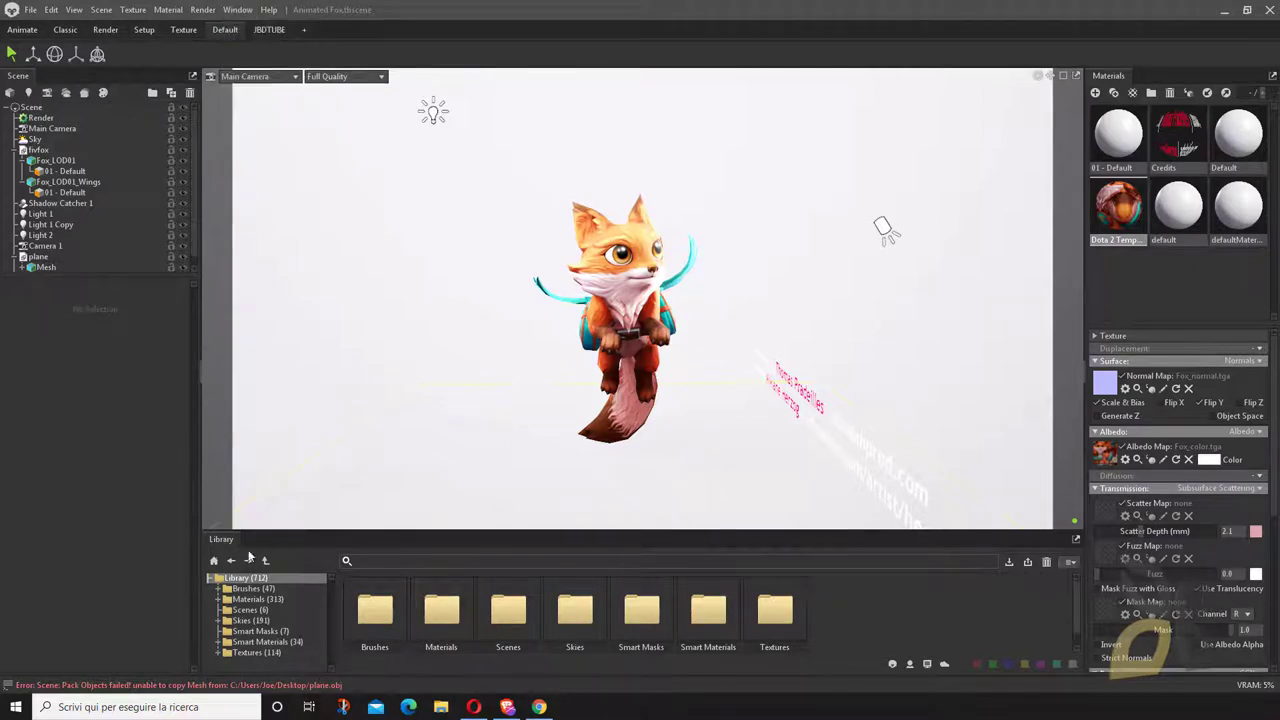
{"action": "double_click", "coordinate": [524, 623]}
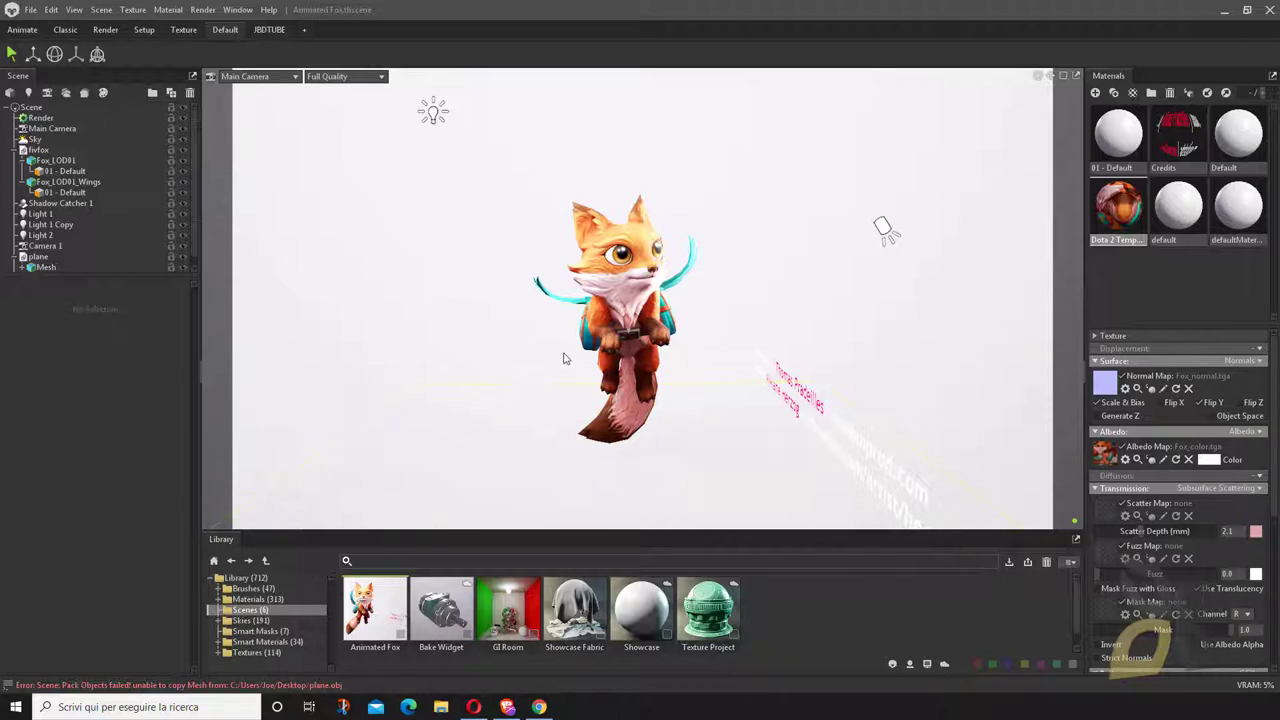
Orbit around the fox to show its side and backpack, zooming out and back in.
{"action": "left_click_drag", "start_coordinate": [563, 358], "coordinate": [609, 390]}
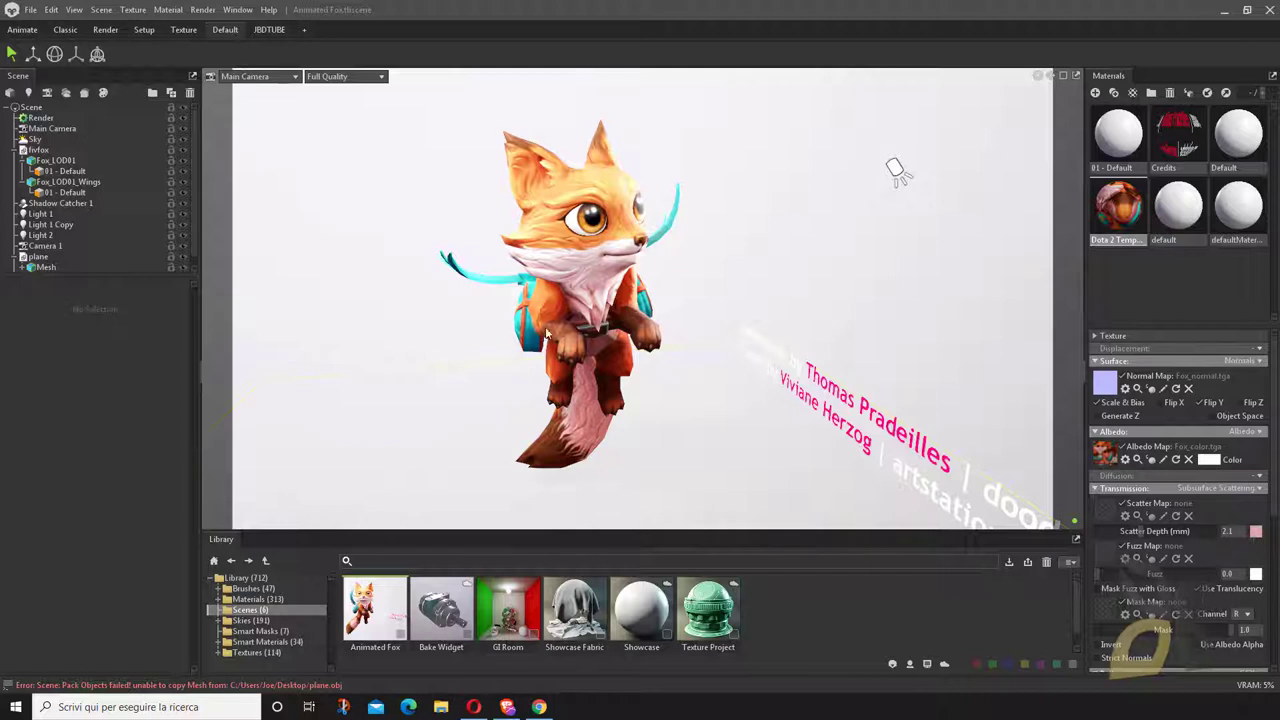
{"action": "left_click_drag", "start_coordinate": [545, 333], "coordinate": [588, 343]}
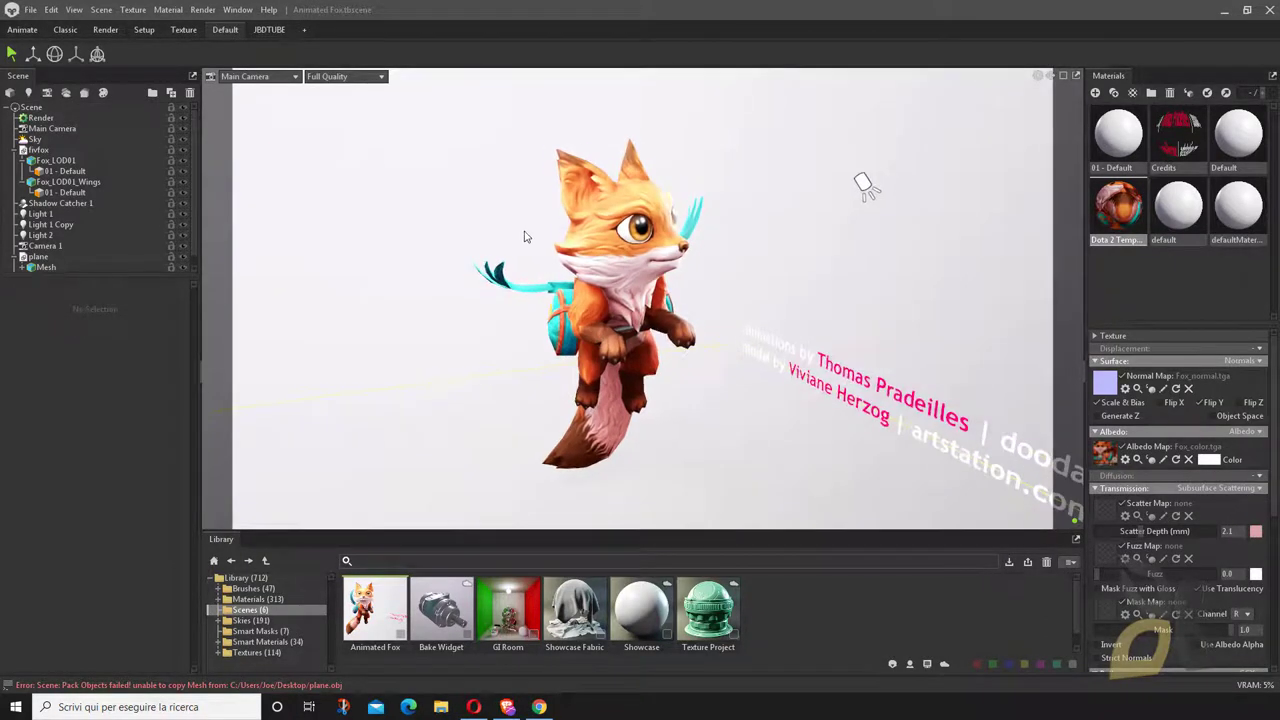
{"action": "scroll", "coordinate": [531, 223], "scroll_direction": "down", "scroll_amount": 3}
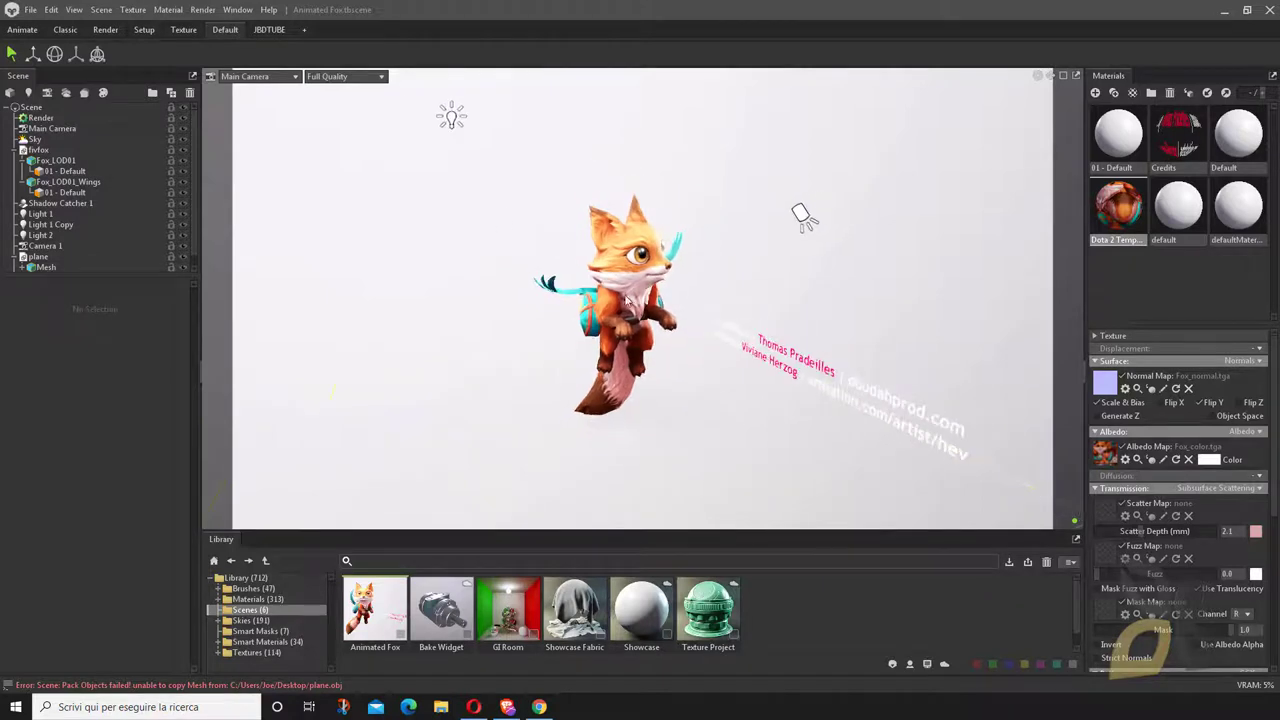
{"action": "scroll", "coordinate": [600, 300], "scroll_direction": "up", "scroll_amount": 3}
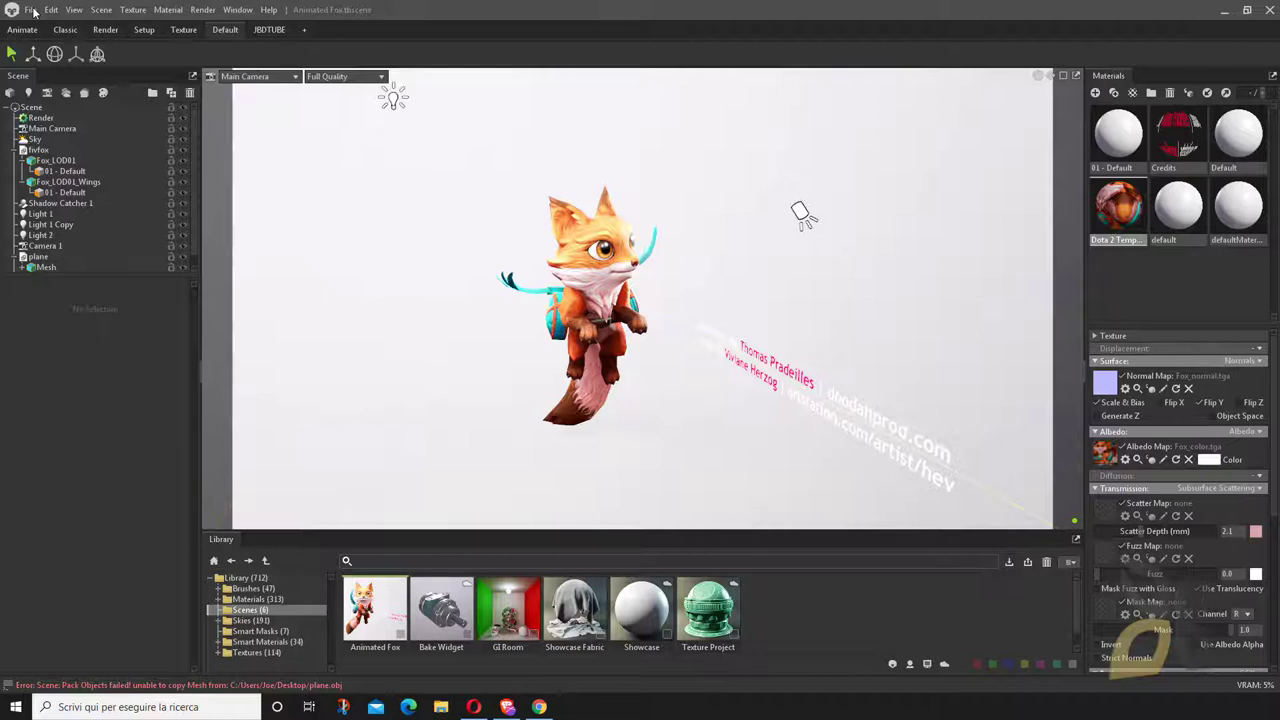
Open the Export Model dialog through File > Export > Model File.
{"action": "left_click", "coordinate": [33, 10]}
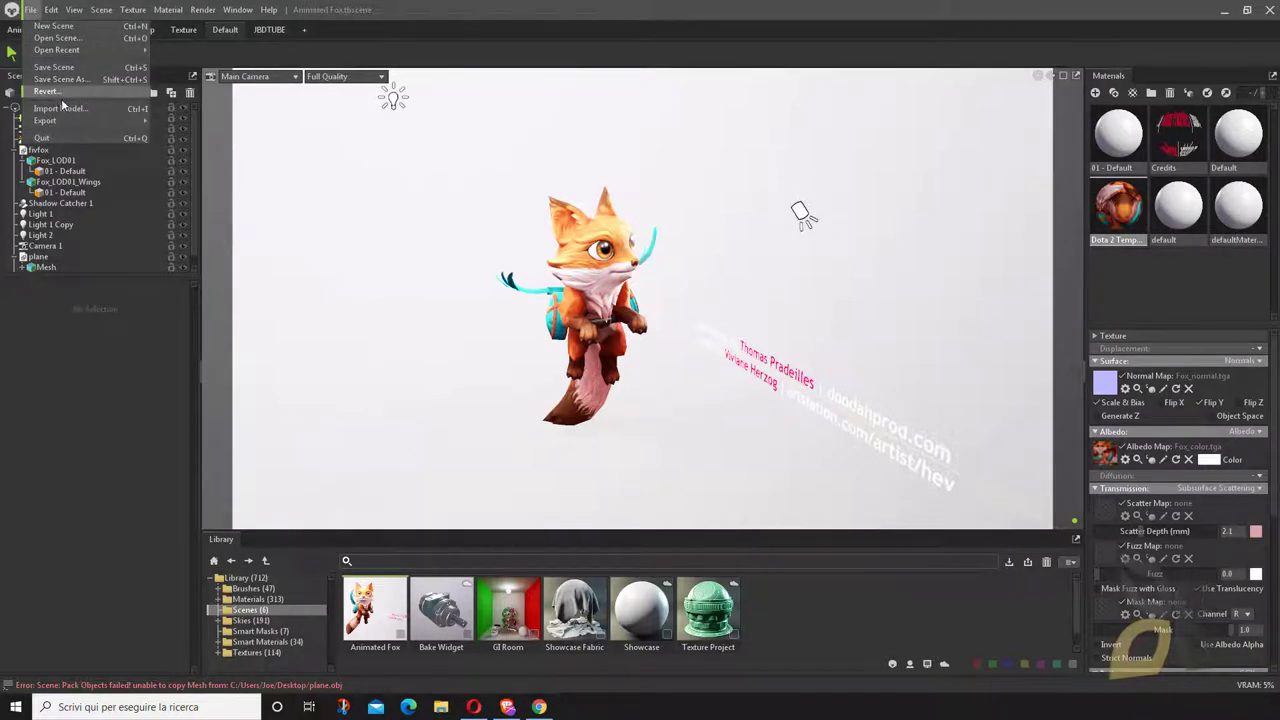
{"action": "mouse_move", "coordinate": [75, 127]}
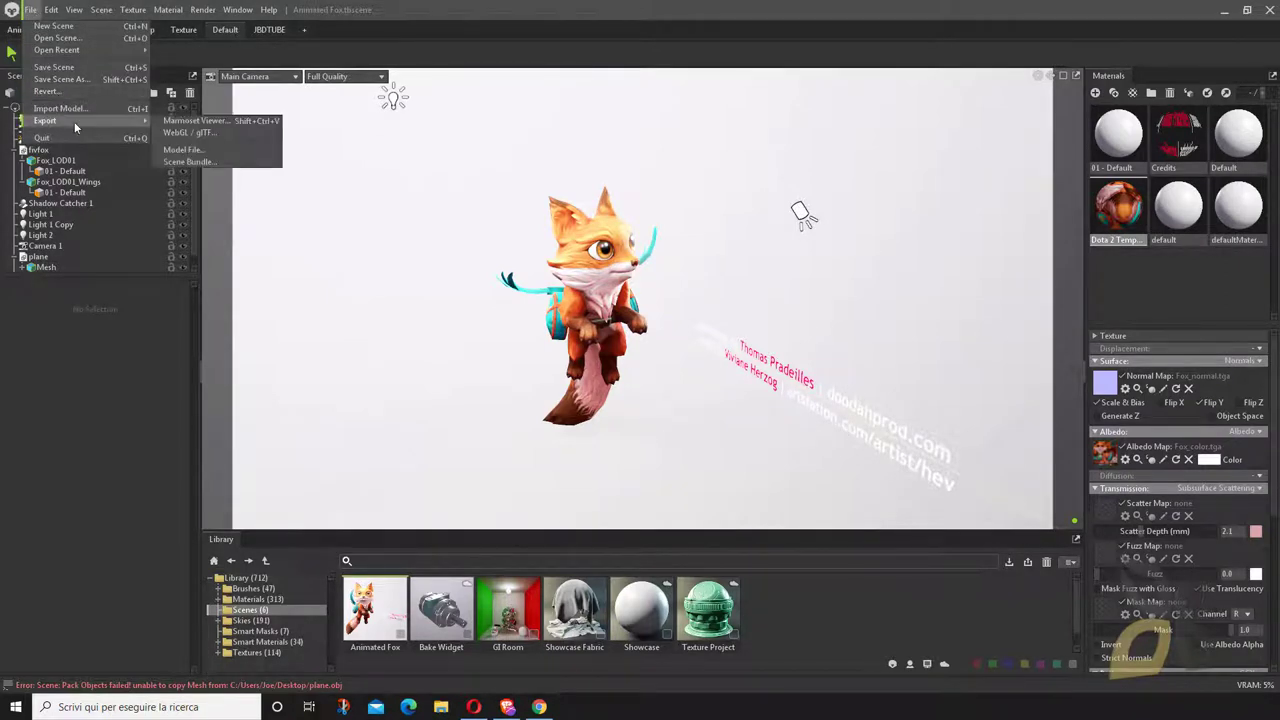
{"action": "left_click", "coordinate": [197, 152]}
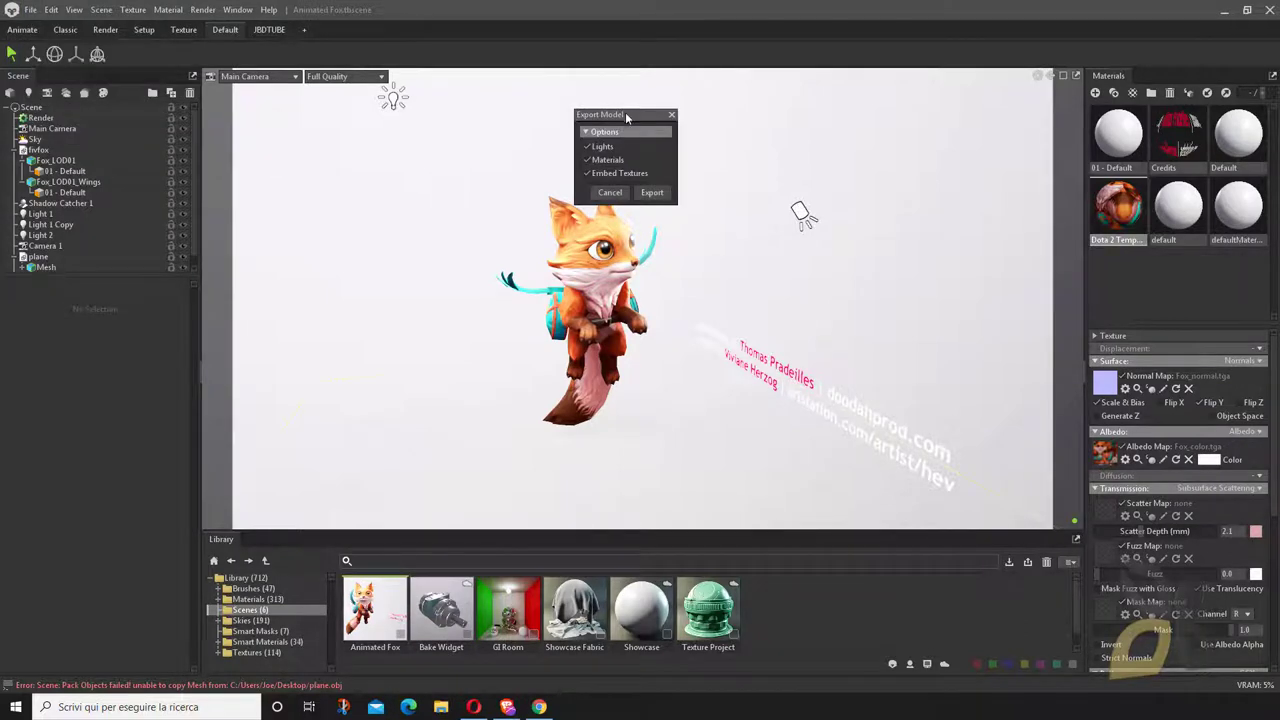
Keep Lights, Materials and Embed Textures enabled in Export Model and proceed to saving.
{"action": "left_click_drag", "start_coordinate": [626, 116], "coordinate": [589, 107]}
{"action": "left_click", "coordinate": [552, 138]}
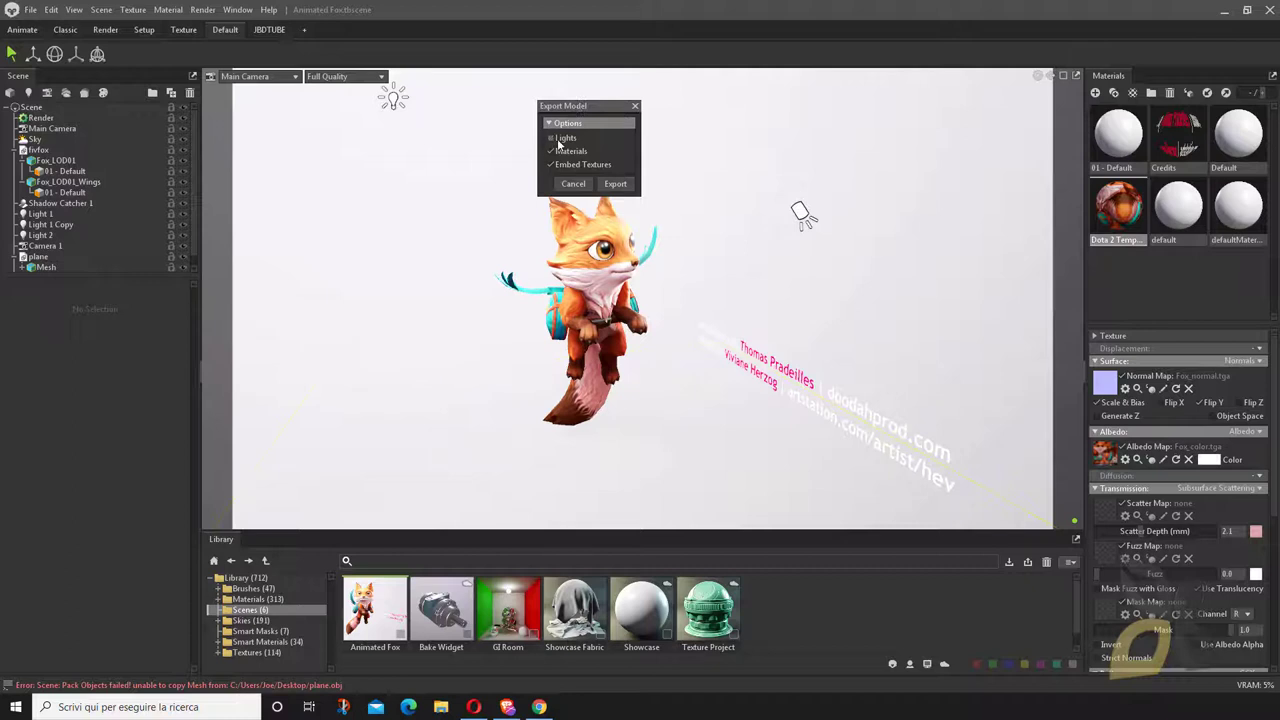
{"action": "left_click", "coordinate": [565, 140]}
{"action": "left_click", "coordinate": [551, 151]}
{"action": "left_click", "coordinate": [616, 186]}
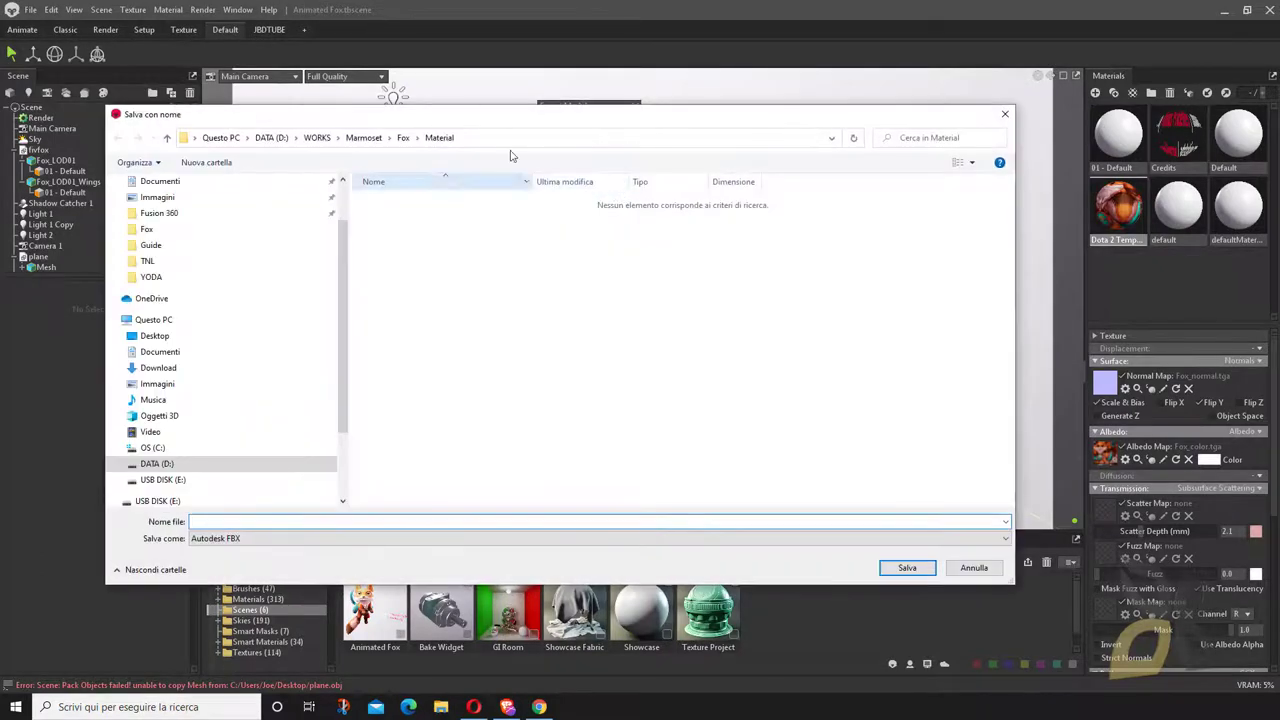
Point the save dialog at the Fox\Assets folder with file name Fox.
{"action": "left_click_drag", "start_coordinate": [494, 116], "coordinate": [516, 90]}
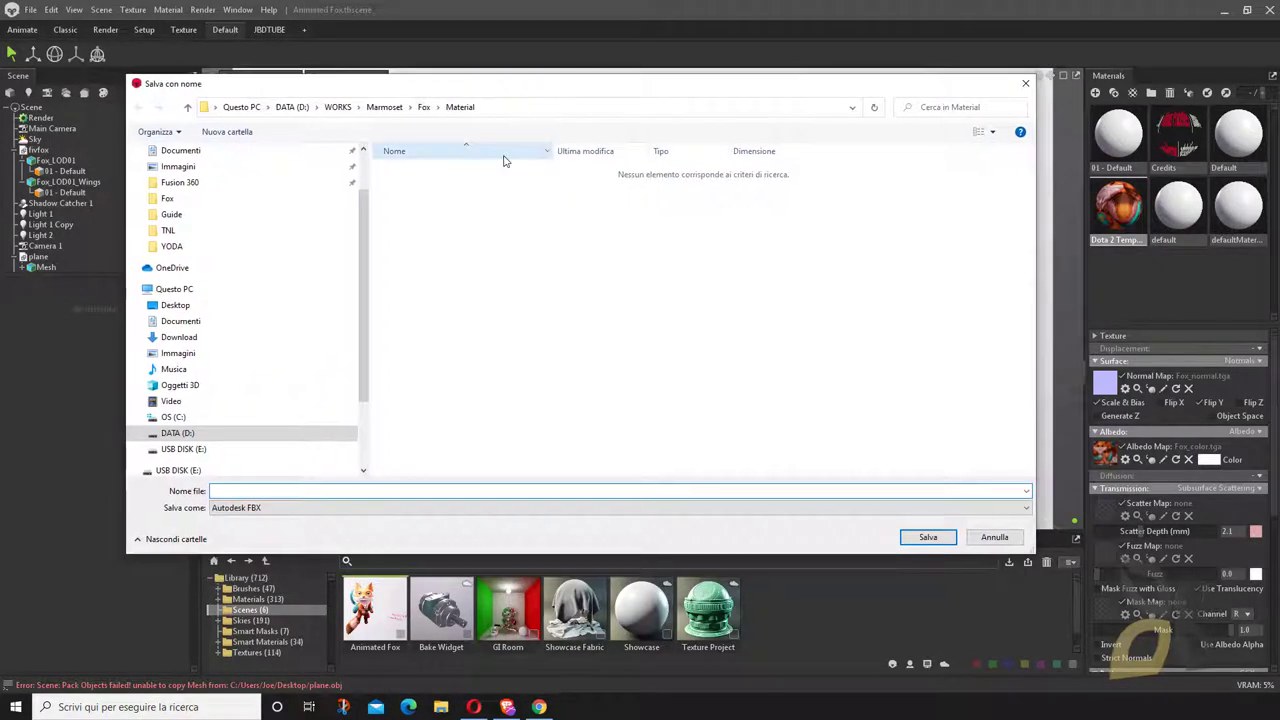
{"action": "left_click", "coordinate": [425, 108]}
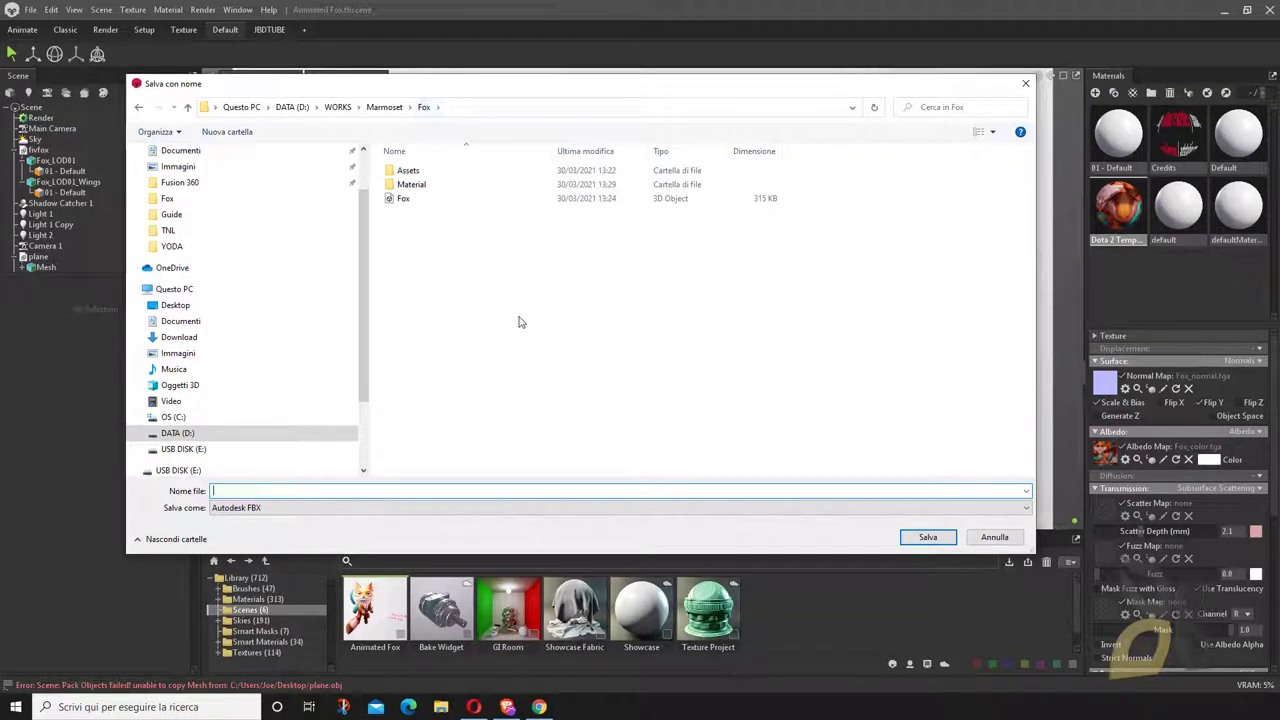
{"action": "left_click", "coordinate": [402, 202]}
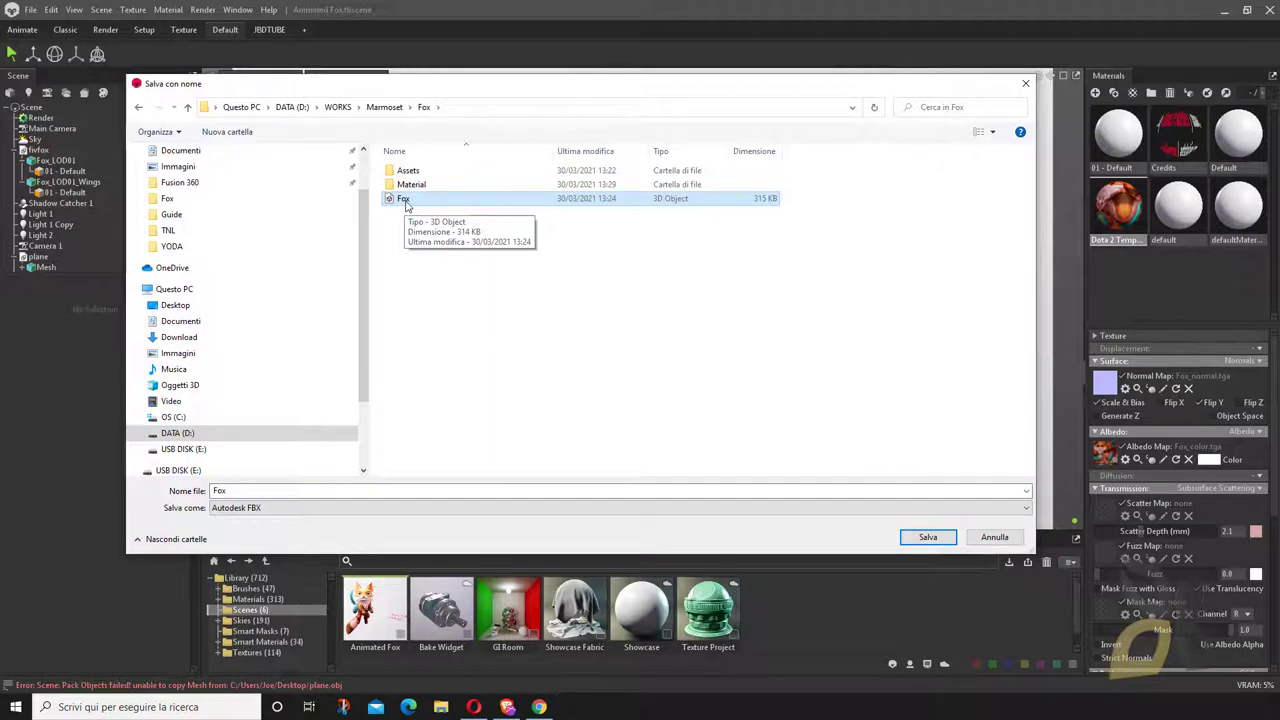
{"action": "left_click", "coordinate": [414, 172]}
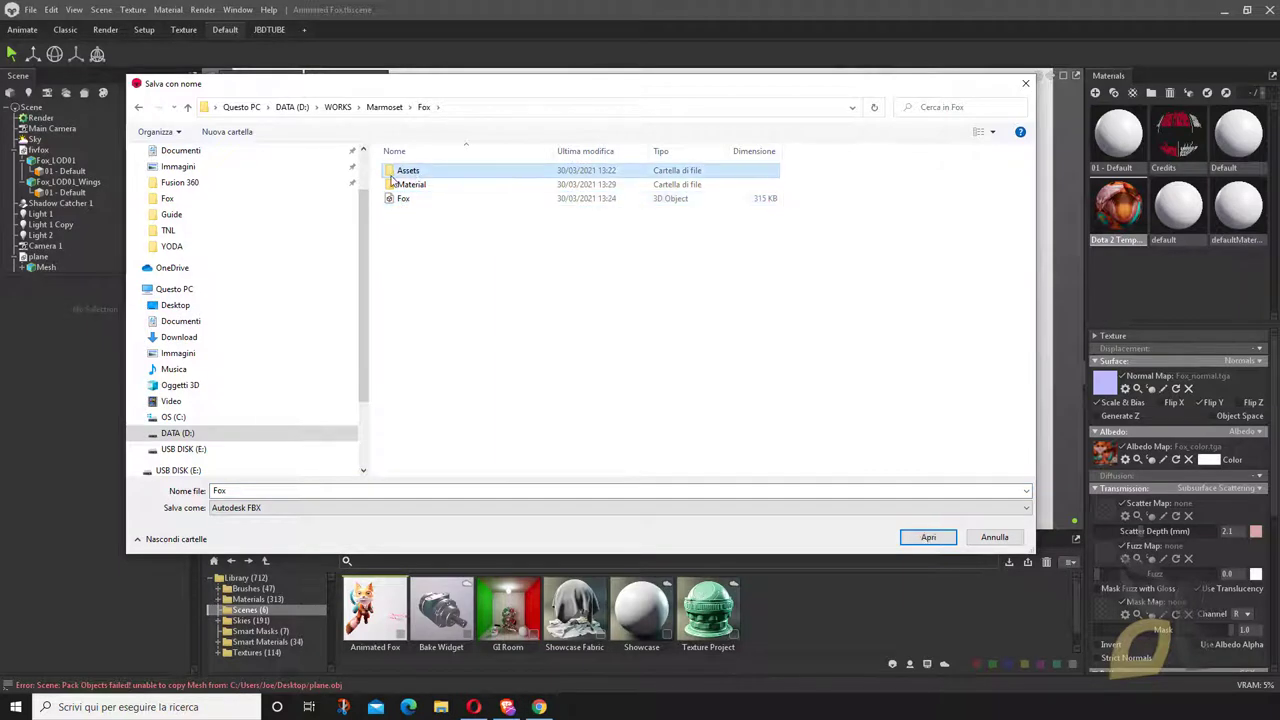
{"action": "double_click", "coordinate": [416, 176]}
Check the Materials, Meshes and Skies subfolders, then narrow and reposition the save window.
{"action": "double_click", "coordinate": [418, 172]}
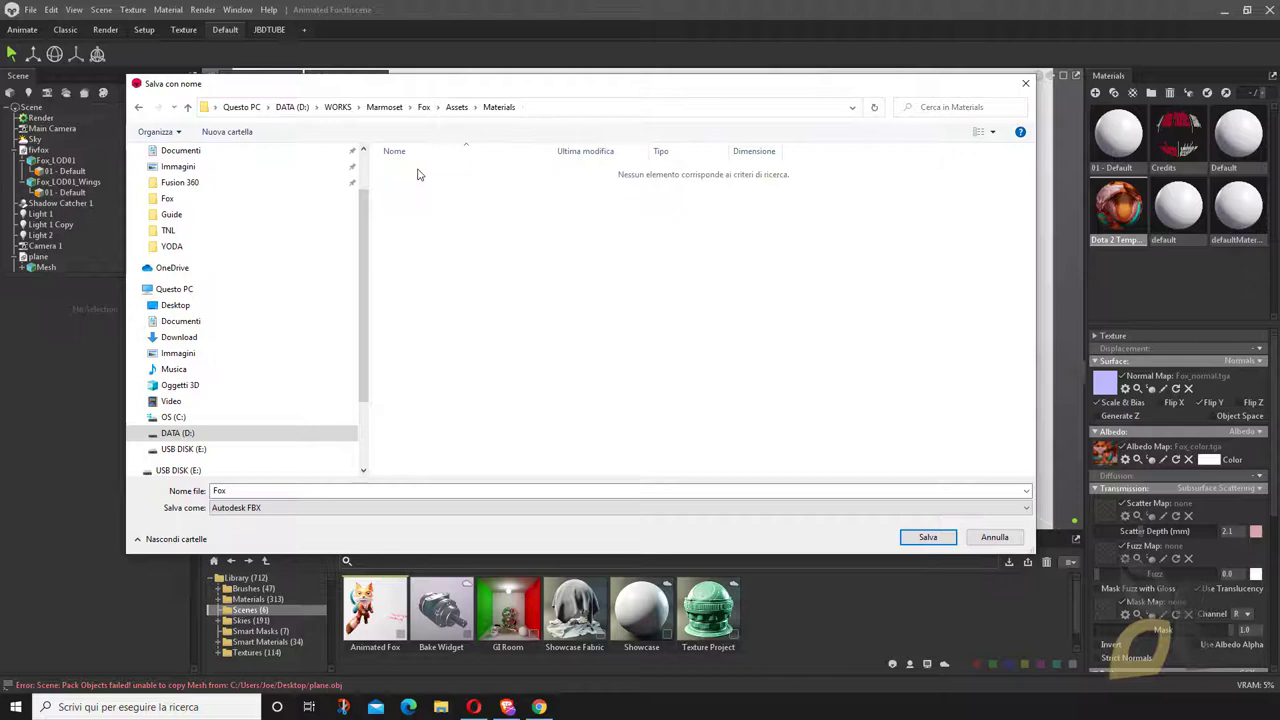
{"action": "key", "text": "BackSpace"}
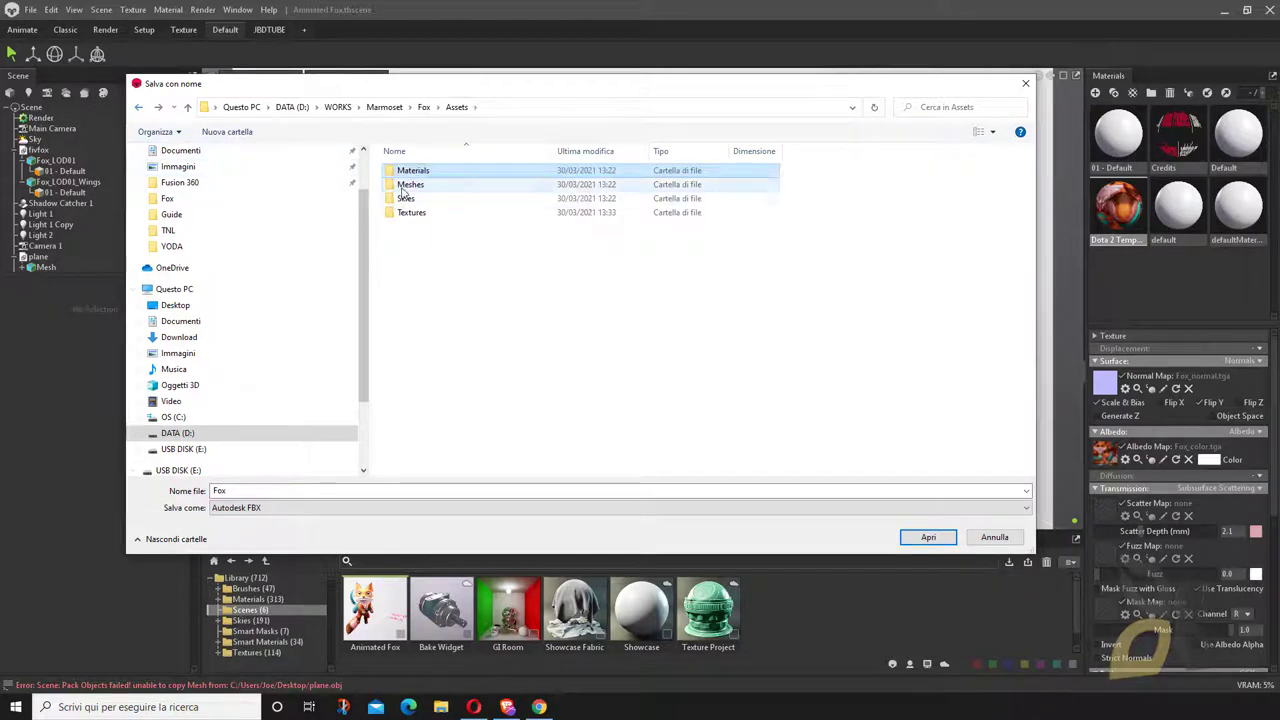
{"action": "double_click", "coordinate": [405, 185]}
{"action": "left_click", "coordinate": [138, 107]}
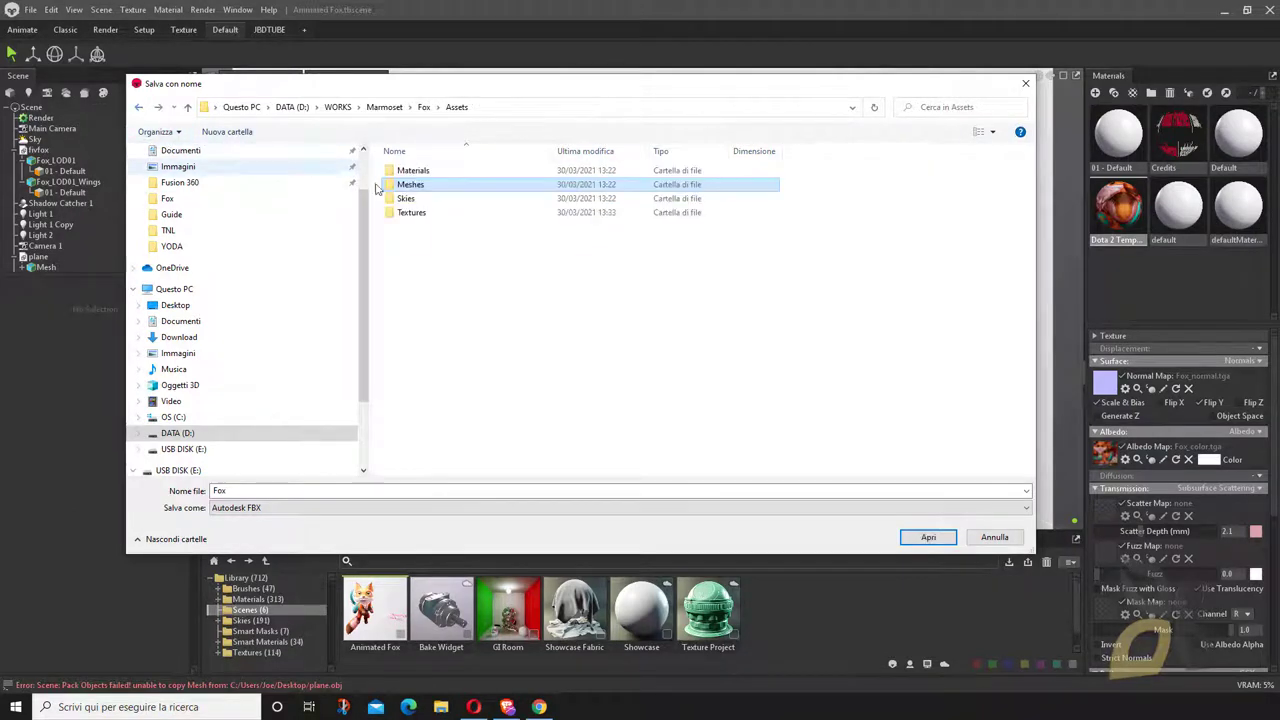
{"action": "double_click", "coordinate": [405, 198]}
{"action": "left_click", "coordinate": [138, 107]}
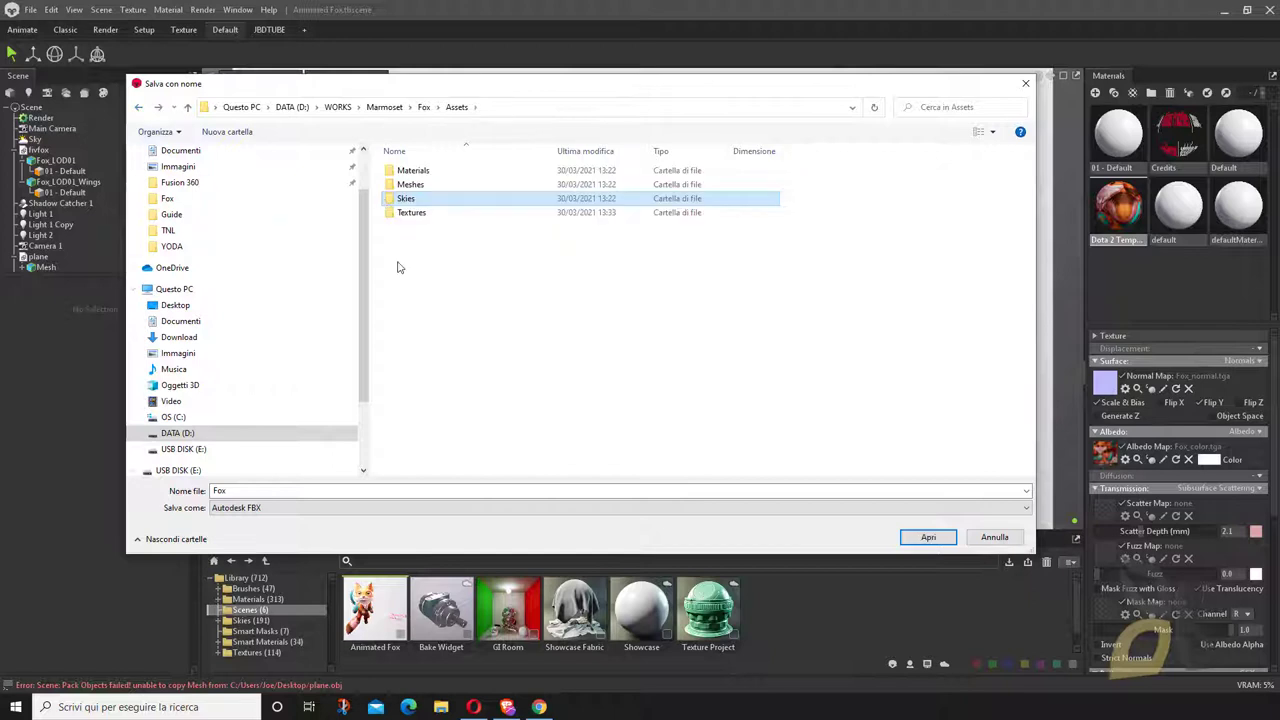
{"action": "left_click", "coordinate": [397, 267]}
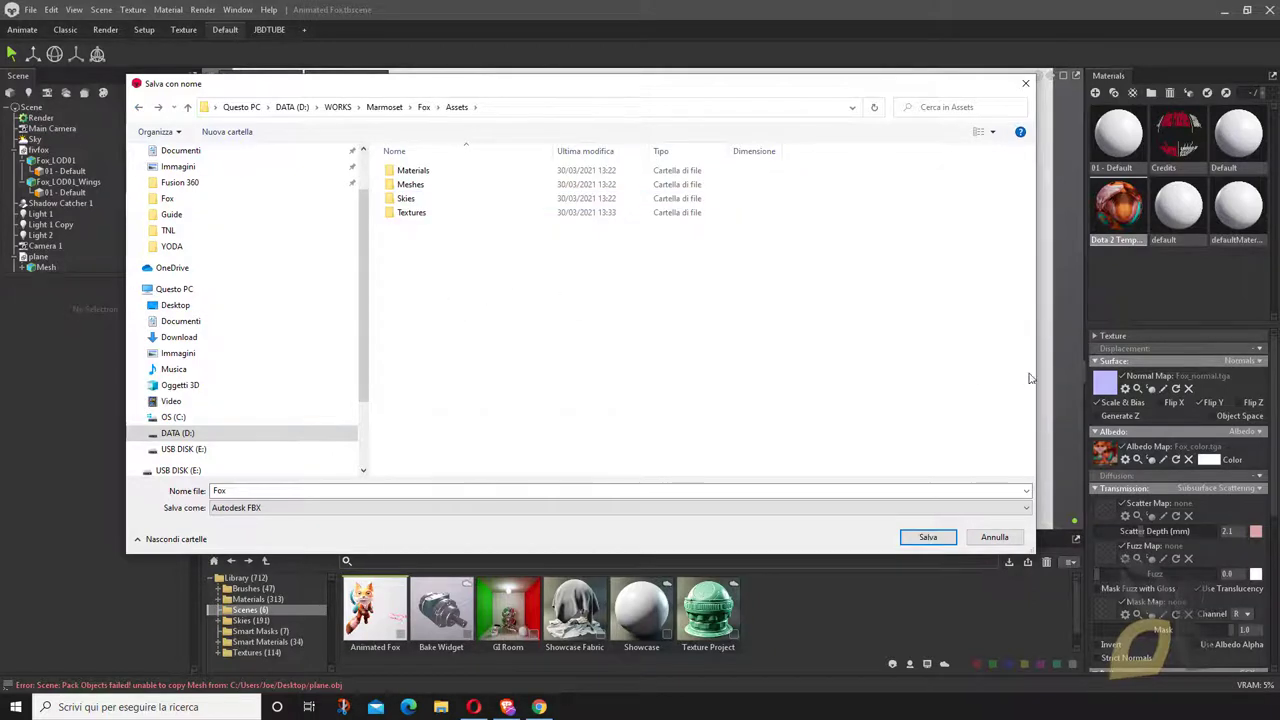
{"action": "left_click_drag", "start_coordinate": [1035, 380], "coordinate": [770, 393]}
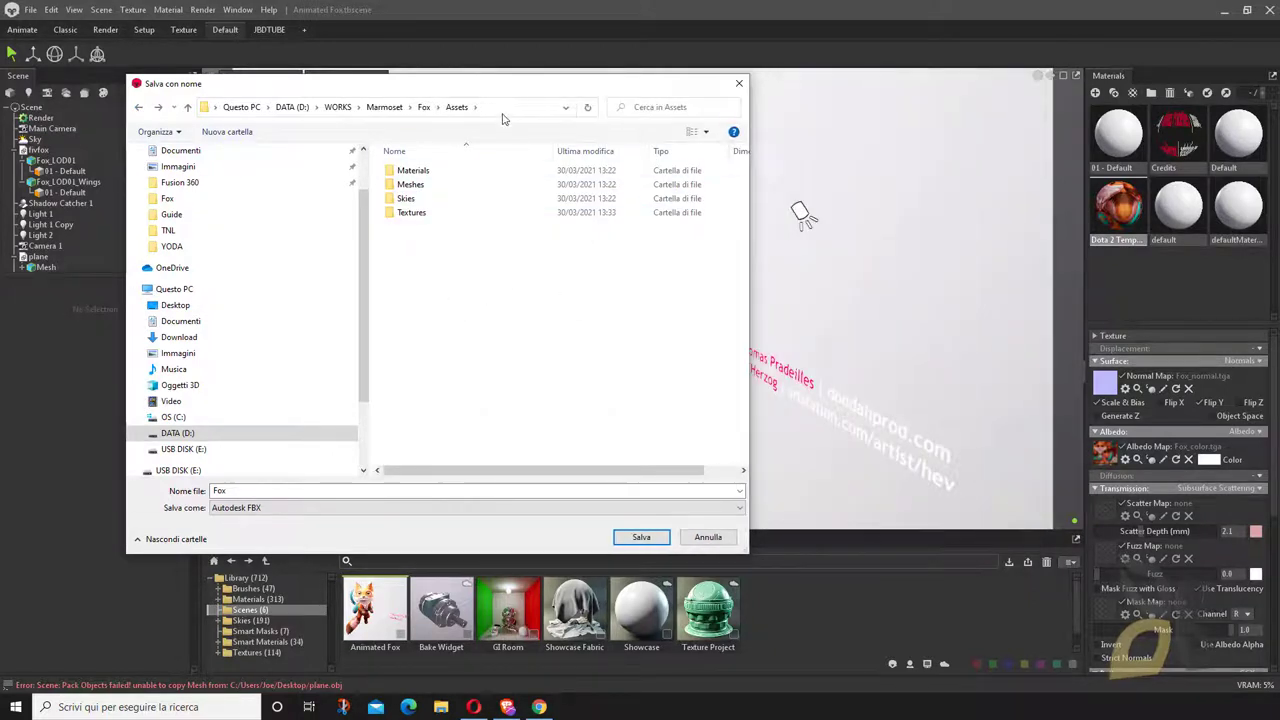
{"action": "left_click_drag", "start_coordinate": [497, 84], "coordinate": [942, 114]}
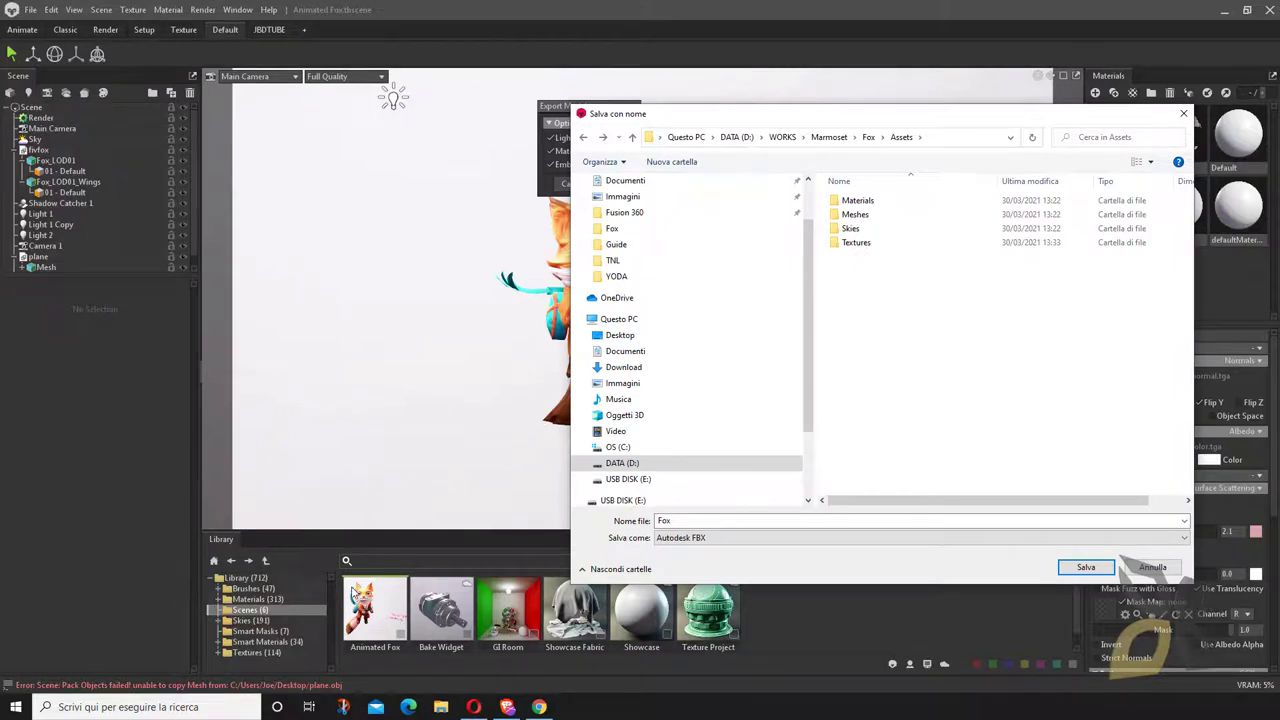
Browse into Textures and back to Assets, then close the Salva con nome dialog without exporting.
{"action": "left_click_drag", "start_coordinate": [716, 114], "coordinate": [682, 476]}
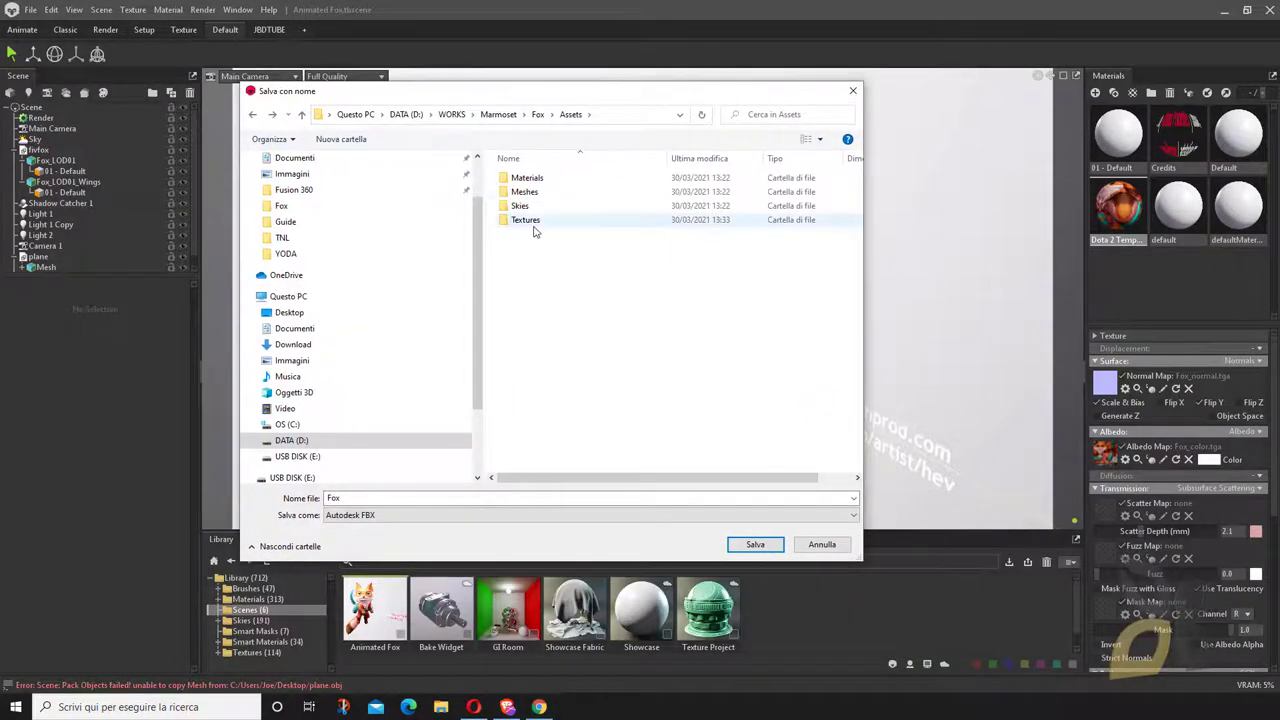
{"action": "double_click", "coordinate": [527, 221]}
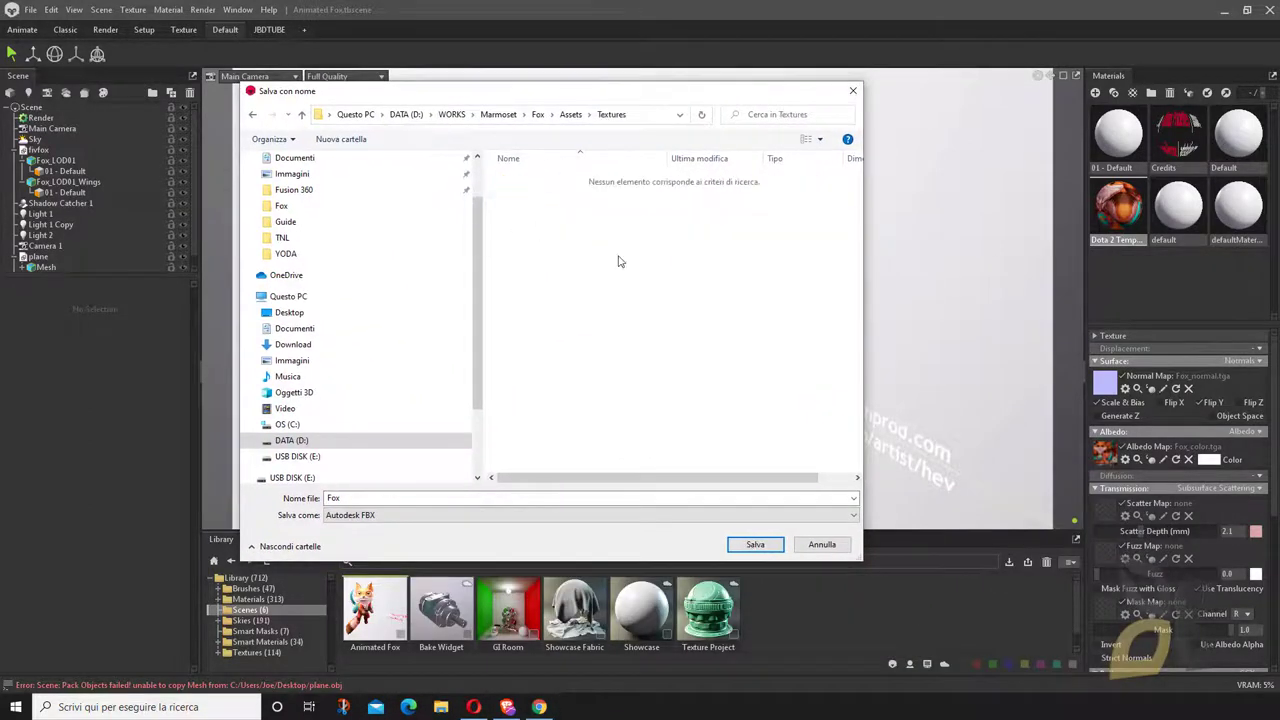
{"action": "left_click", "coordinate": [575, 114]}
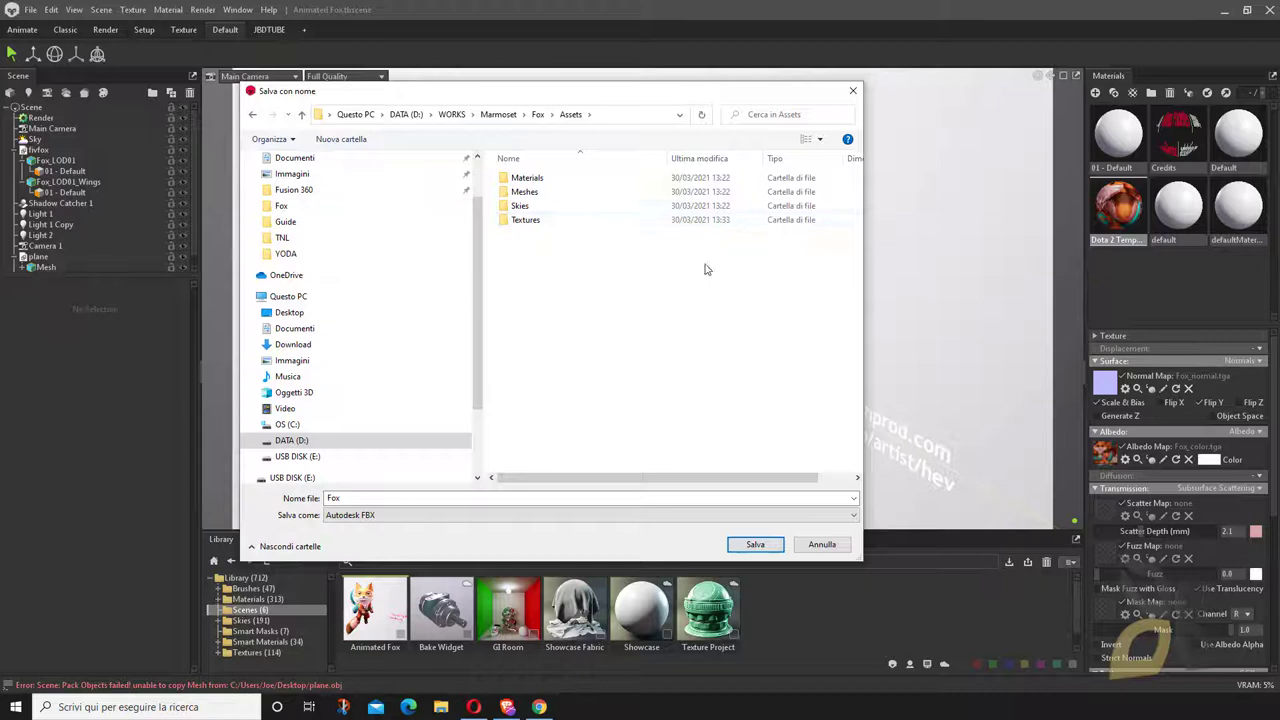
{"action": "left_click", "coordinate": [853, 92]}
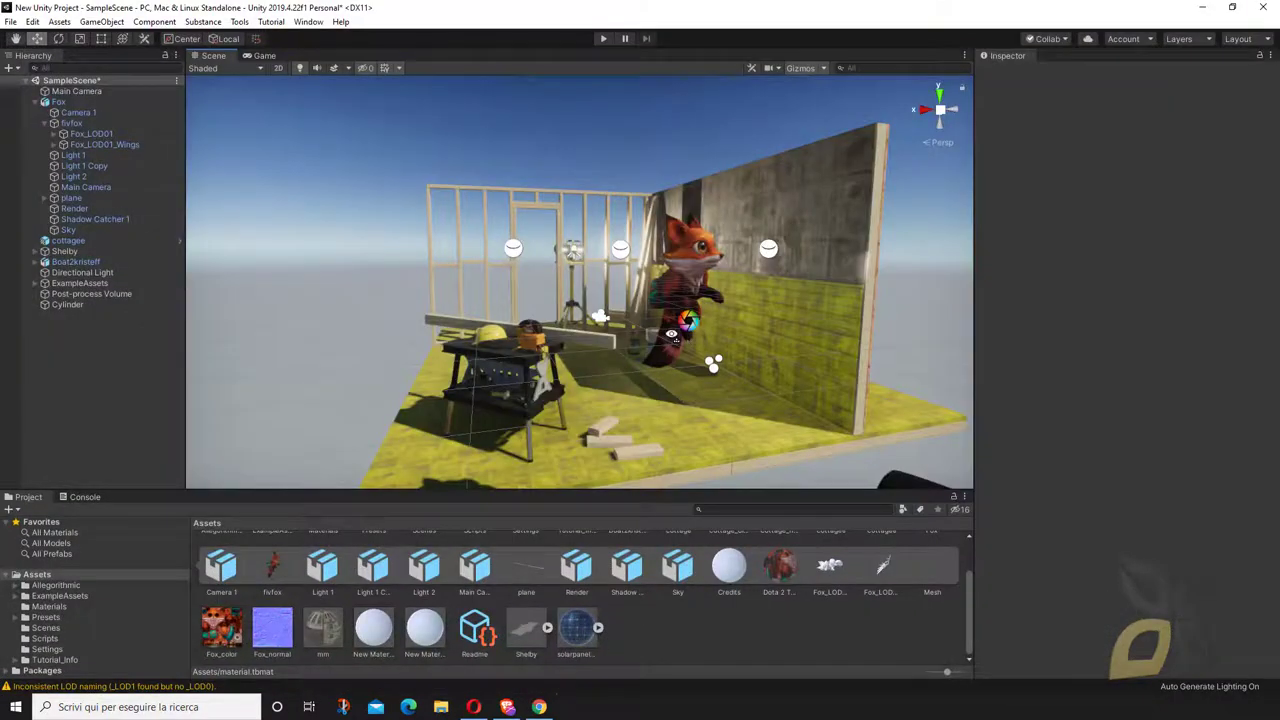
Orbit the Scene view around the imported fox and open the Edit menu without choosing a command.
{"action": "mouse_move", "coordinate": [683, 336]}
{"action": "left_mouse_down", "text": "alt"}
{"action": "mouse_move", "coordinate": [714, 322]}
{"action": "mouse_move", "coordinate": [748, 352]}
{"action": "mouse_move", "coordinate": [670, 330]}
{"action": "left_mouse_up", "text": "alt"}
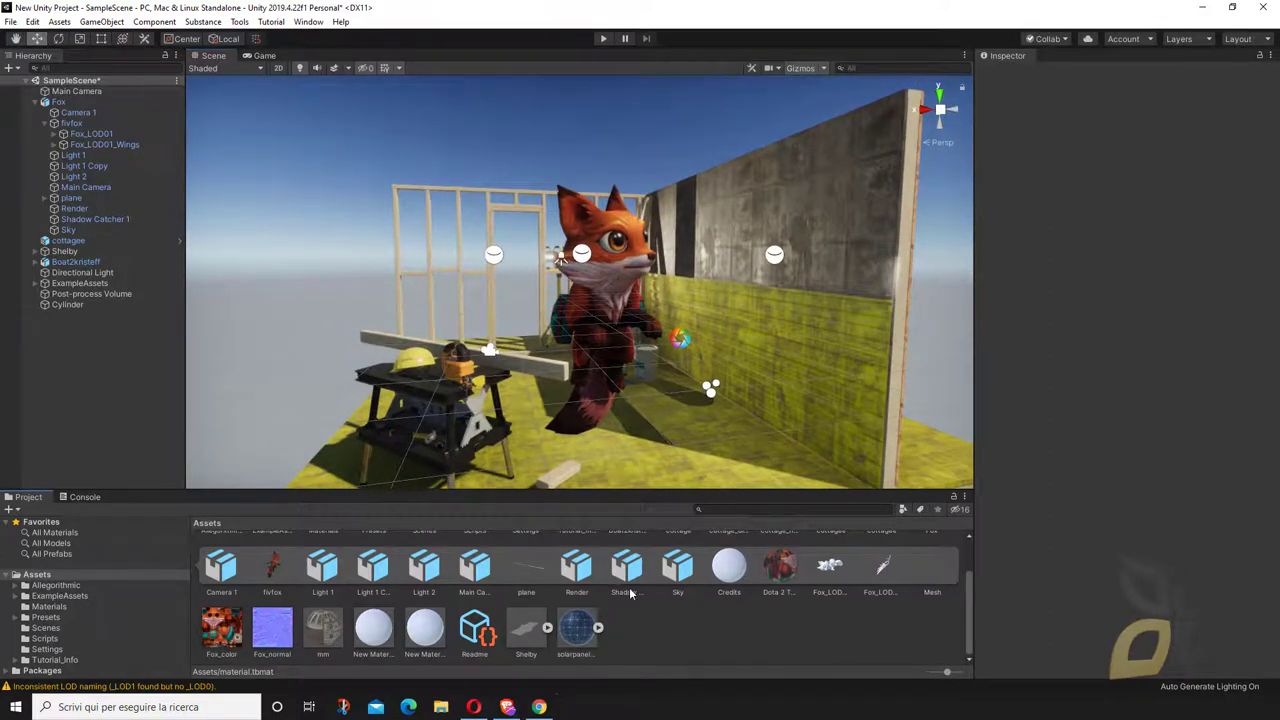
{"action": "left_click", "coordinate": [34, 21]}
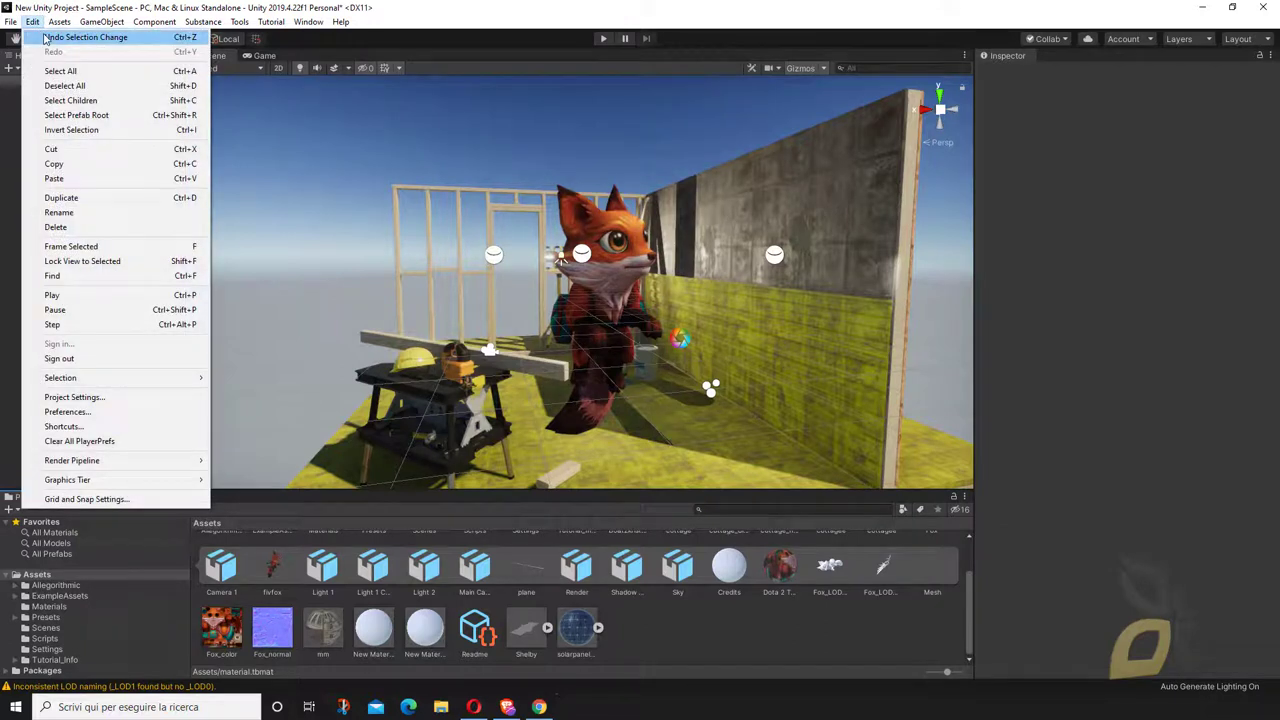
{"action": "left_click", "coordinate": [34, 21]}
{"action": "left_click", "coordinate": [34, 21]}
{"action": "left_click", "coordinate": [34, 21]}
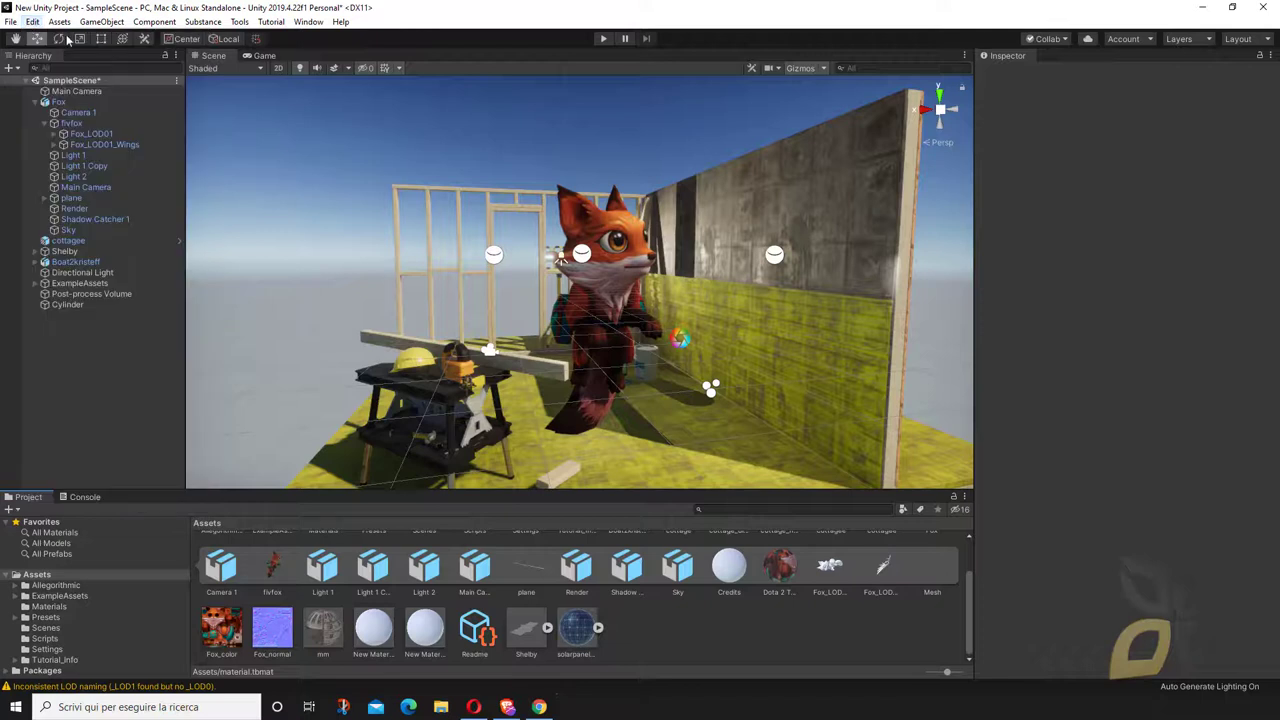
Select the parent Fox object and remove it from the scene.
{"action": "left_click", "coordinate": [568, 327]}
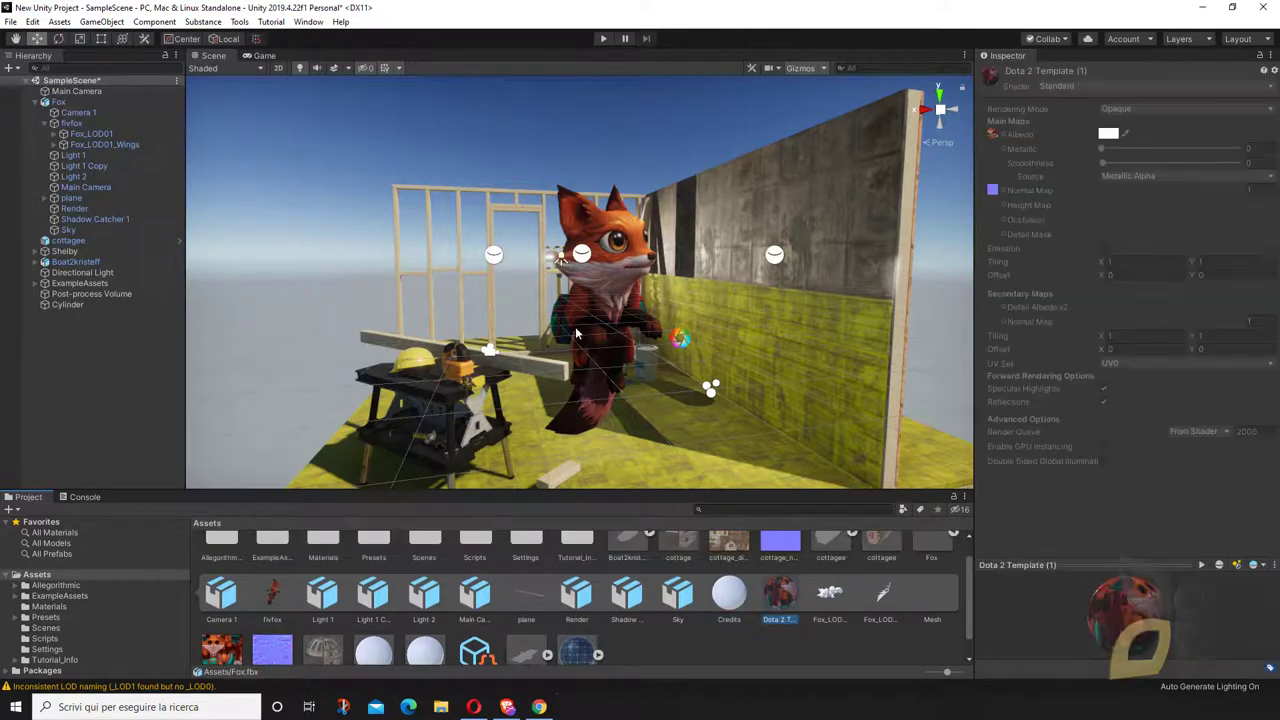
{"action": "left_click", "coordinate": [577, 335]}
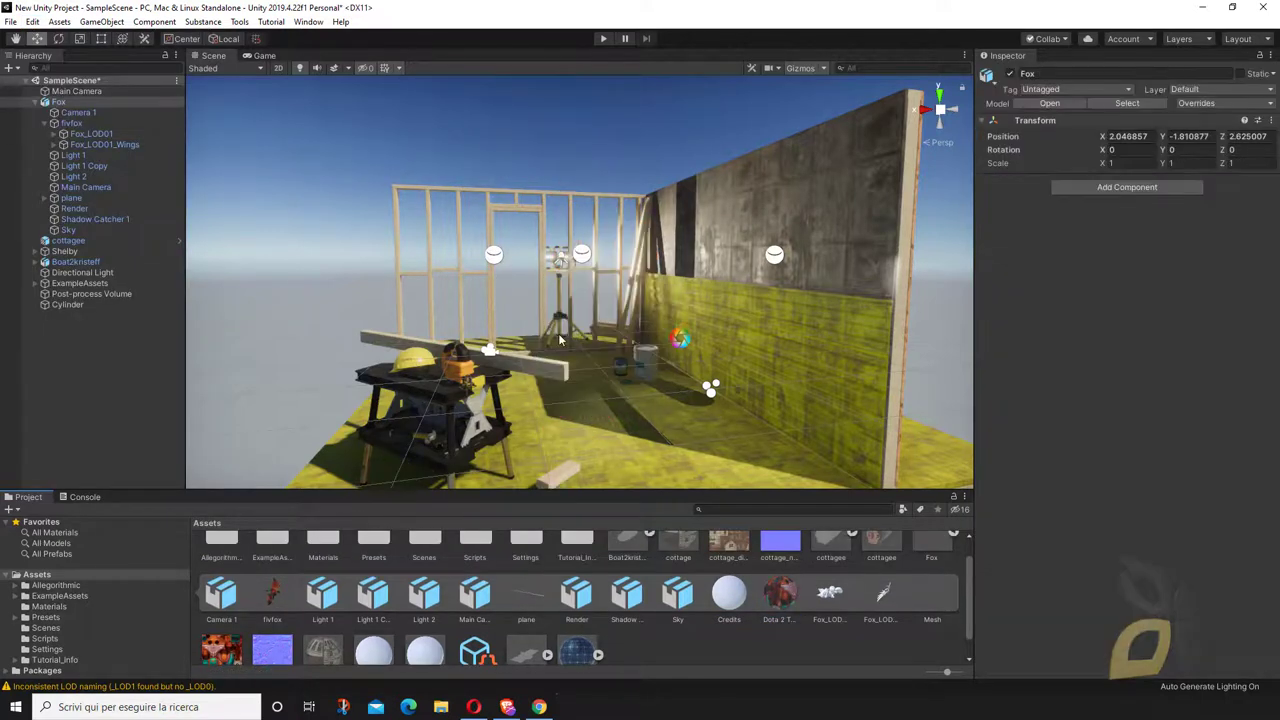
{"action": "left_click", "coordinate": [533, 330]}
{"action": "left_click", "coordinate": [535, 327]}
{"action": "left_click", "coordinate": [535, 326]}
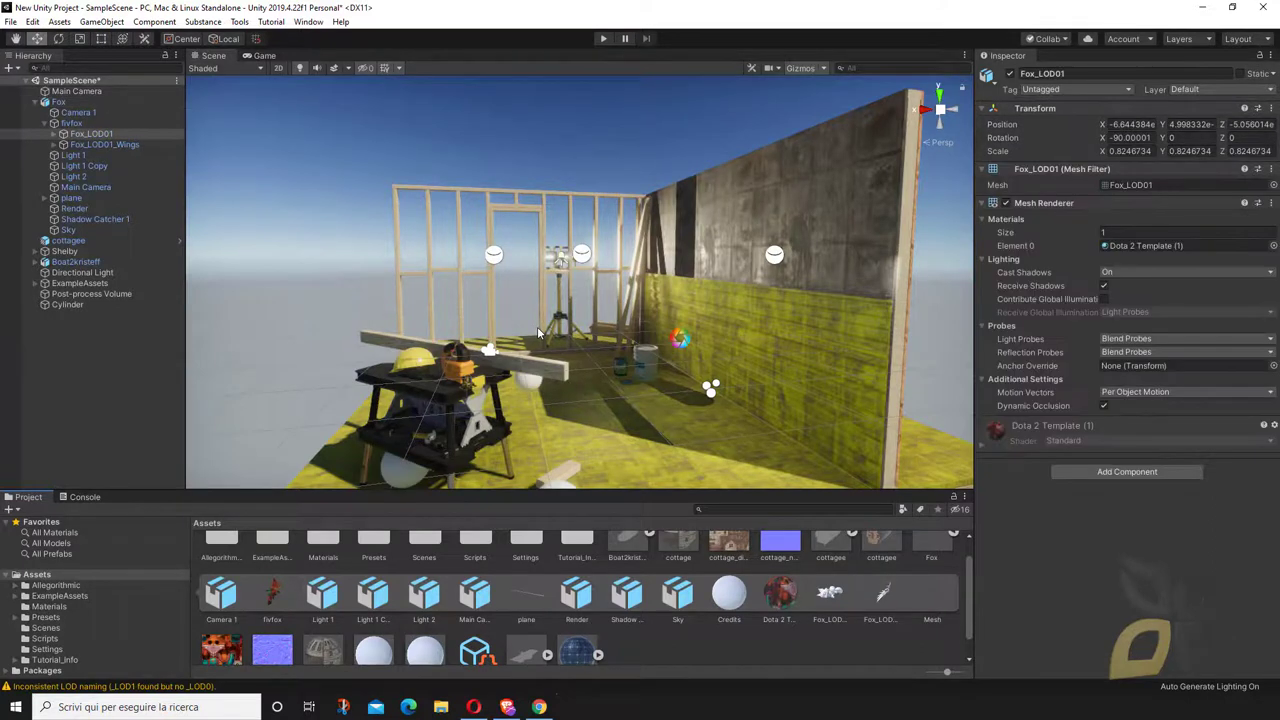
{"action": "left_click", "coordinate": [537, 326]}
{"action": "right_click_drag", "start_coordinate": [537, 326], "coordinate": [766, 634]}
{"action": "key", "text": "ctrl+z"}
Collapse and delete the Fox model asset from the Project panel, confirming the dialog.
{"action": "scroll", "coordinate": [764, 622], "scroll_direction": "up", "scroll_amount": 1}
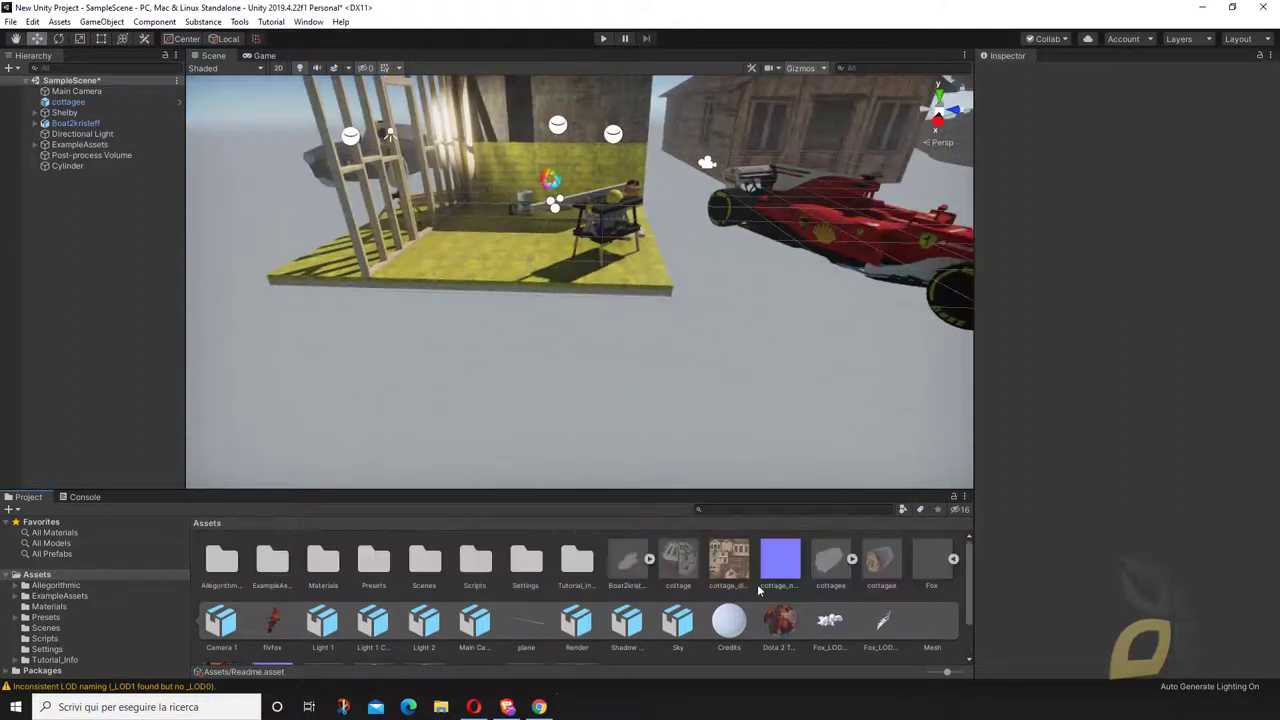
{"action": "scroll", "coordinate": [606, 603], "scroll_direction": "down", "scroll_amount": 1}
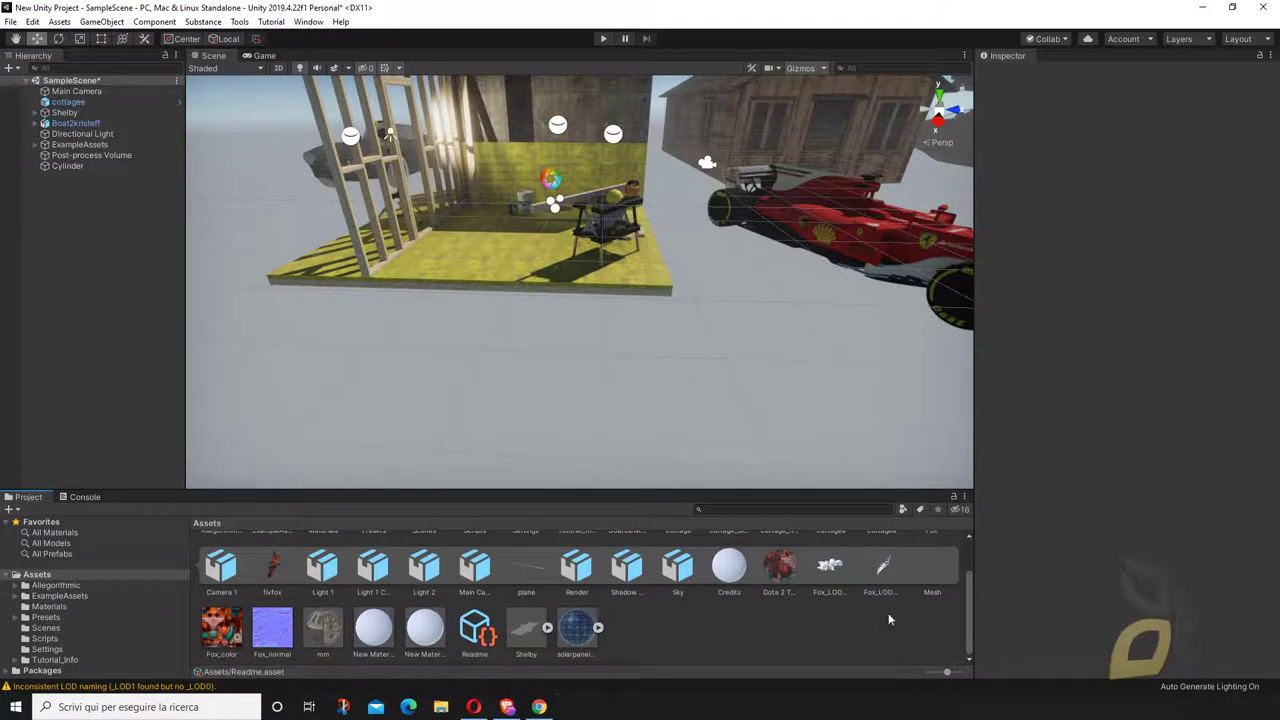
{"action": "scroll", "coordinate": [890, 620], "scroll_direction": "up", "scroll_amount": 1}
{"action": "left_click", "coordinate": [953, 559]}
{"action": "left_click", "coordinate": [942, 570]}
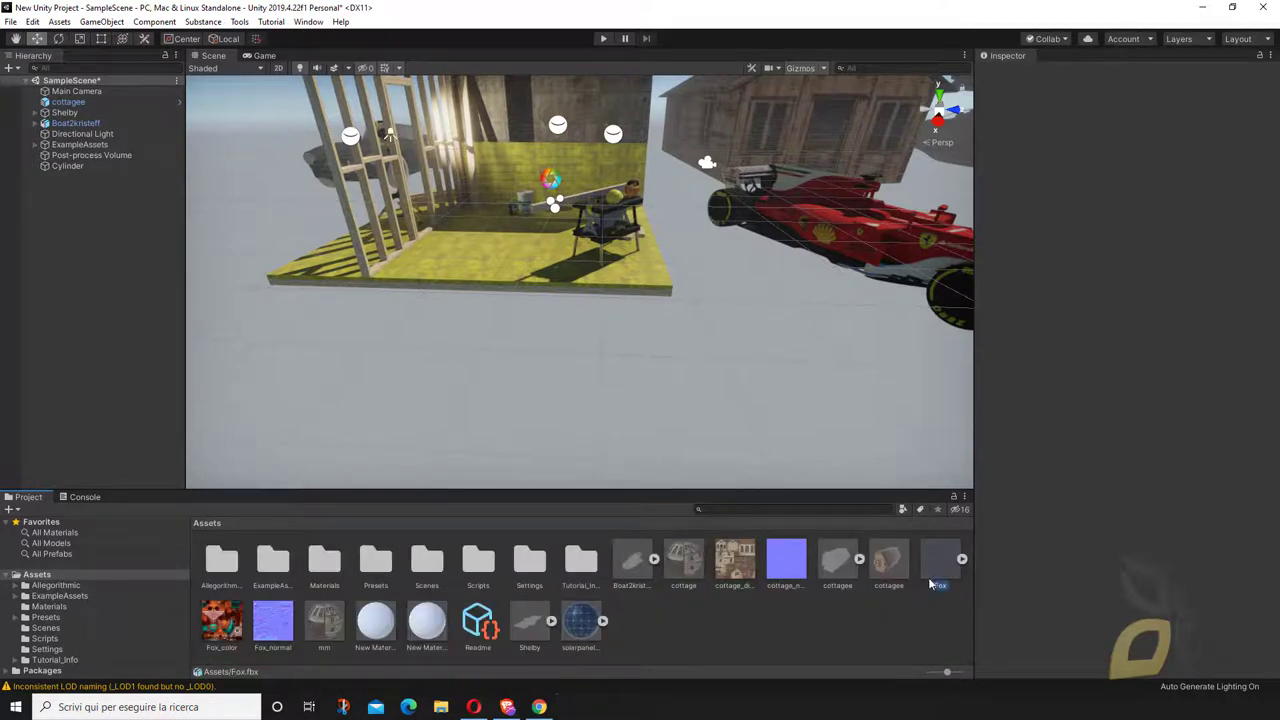
{"action": "right_click", "coordinate": [934, 560]}
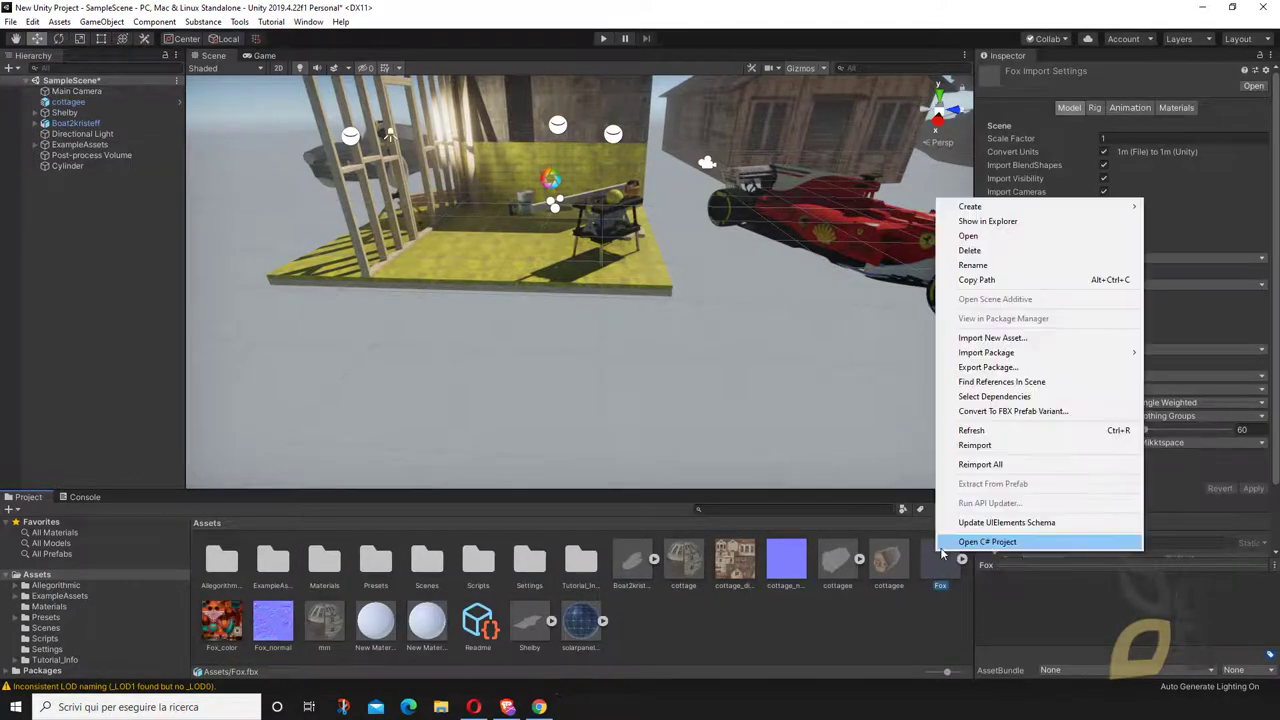
{"action": "left_click", "coordinate": [969, 250]}
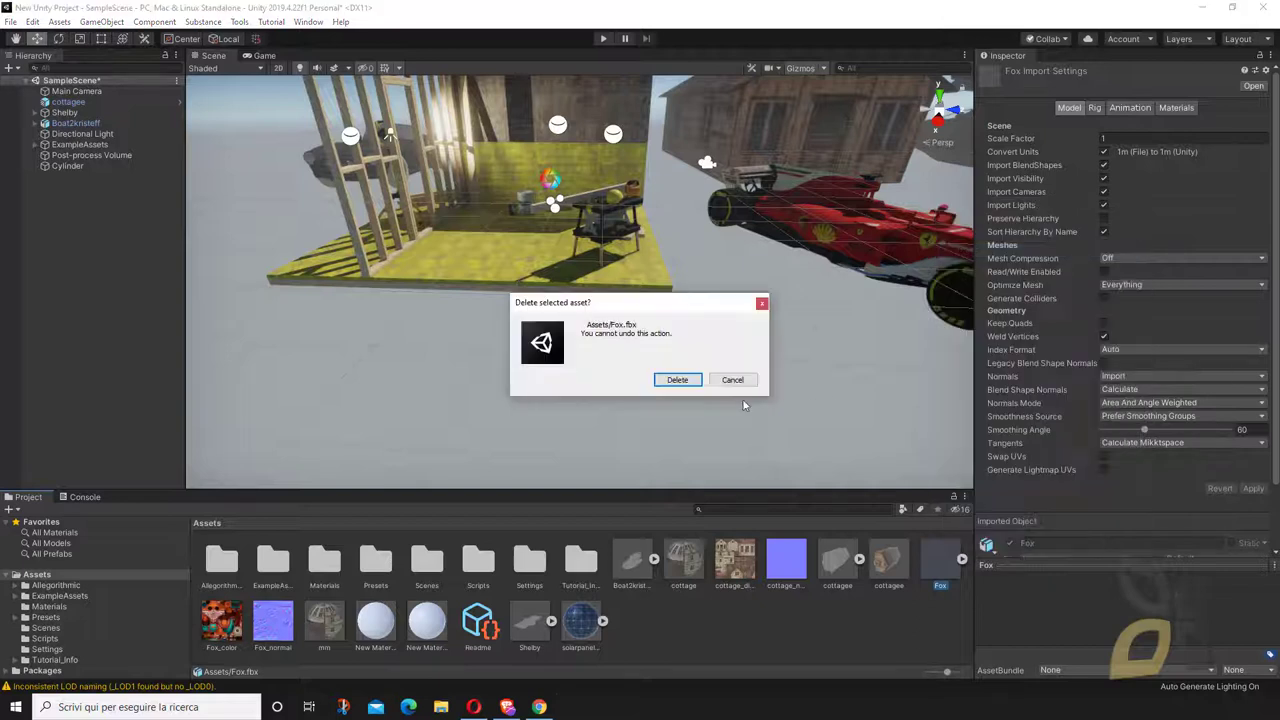
{"action": "left_click", "coordinate": [684, 381]}
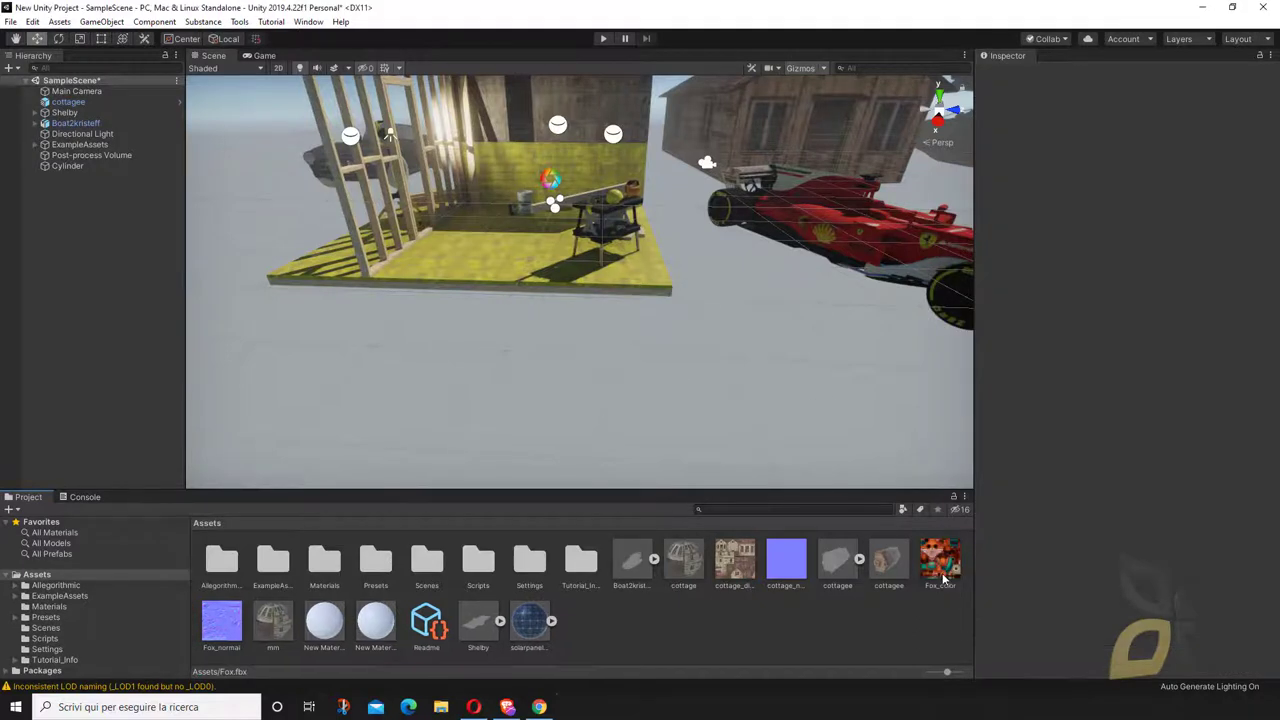
Delete the Fox_color and Fox_normal textures, confirming each dialog.
{"action": "left_click", "coordinate": [942, 576]}
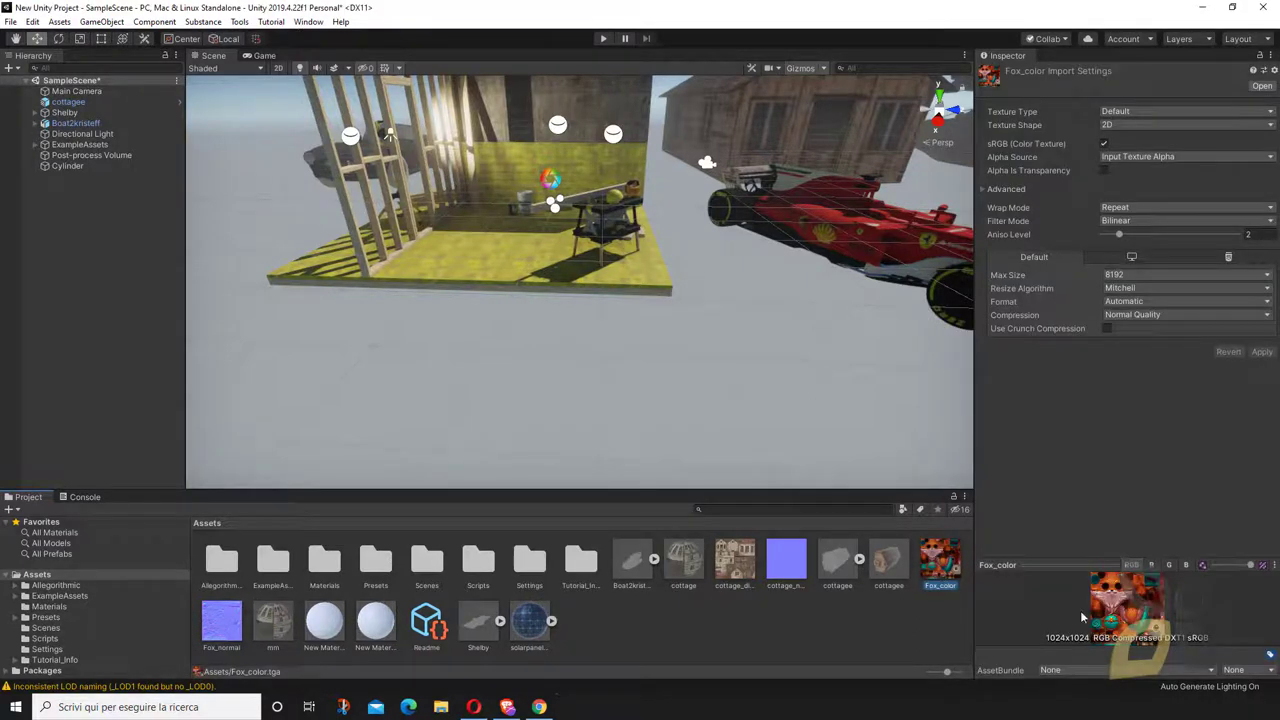
{"action": "right_click", "coordinate": [928, 565]}
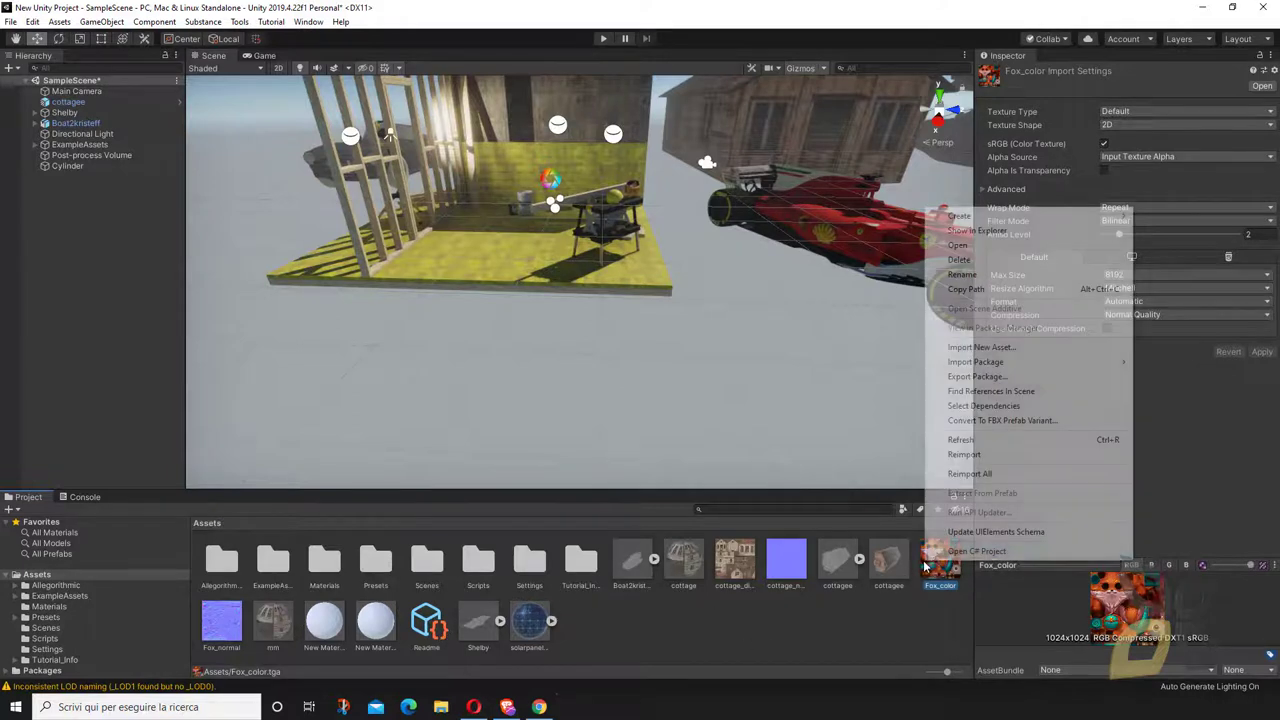
{"action": "left_click", "coordinate": [959, 260]}
{"action": "left_click", "coordinate": [672, 380]}
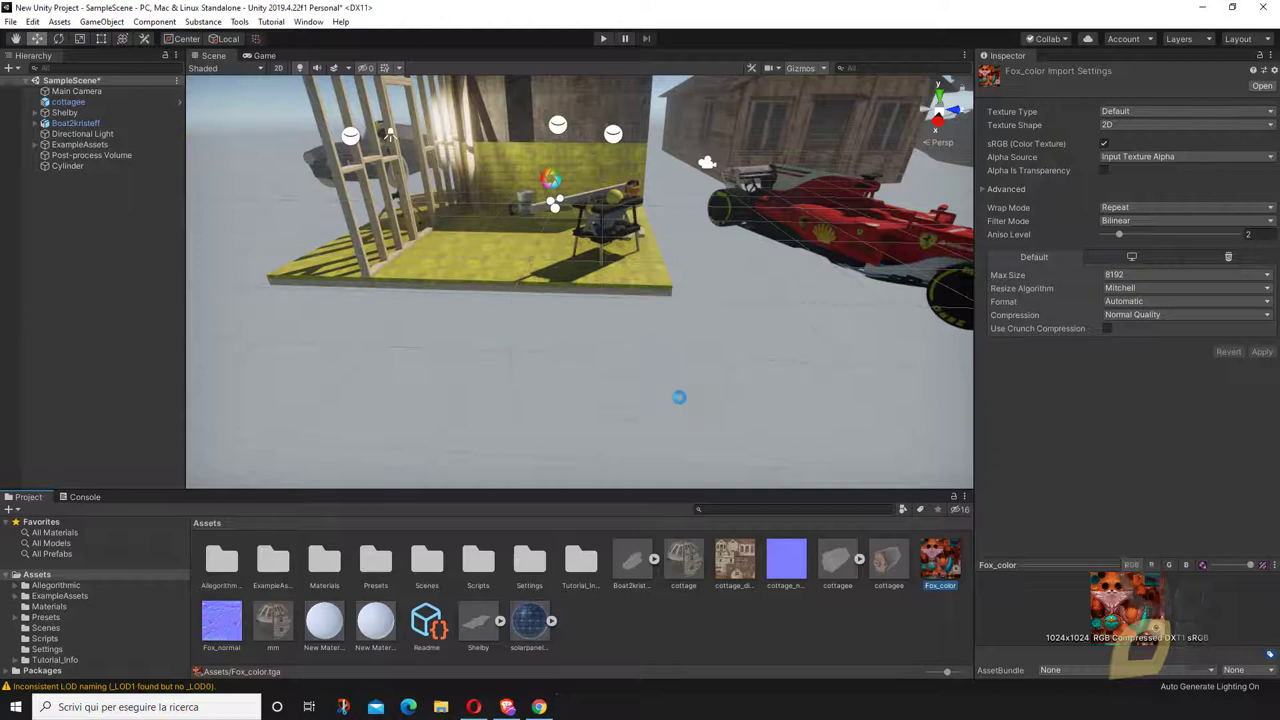
{"action": "right_click", "coordinate": [946, 567]}
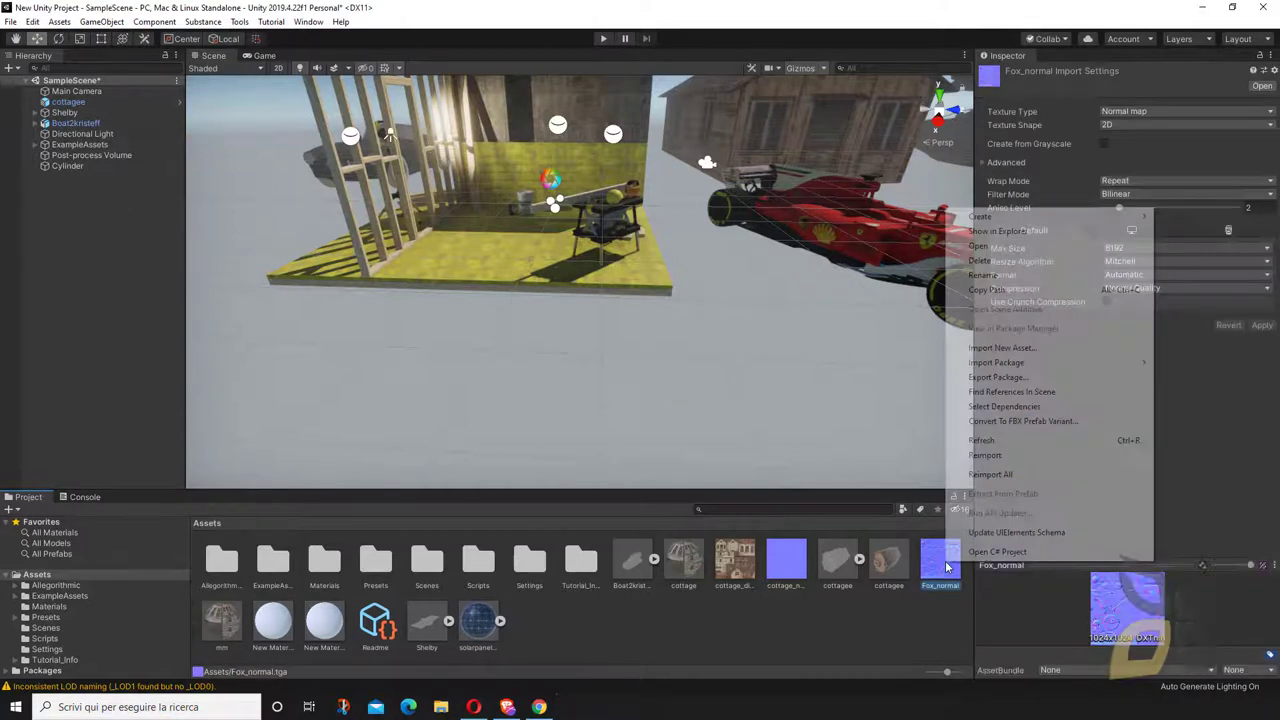
{"action": "left_click", "coordinate": [978, 260]}
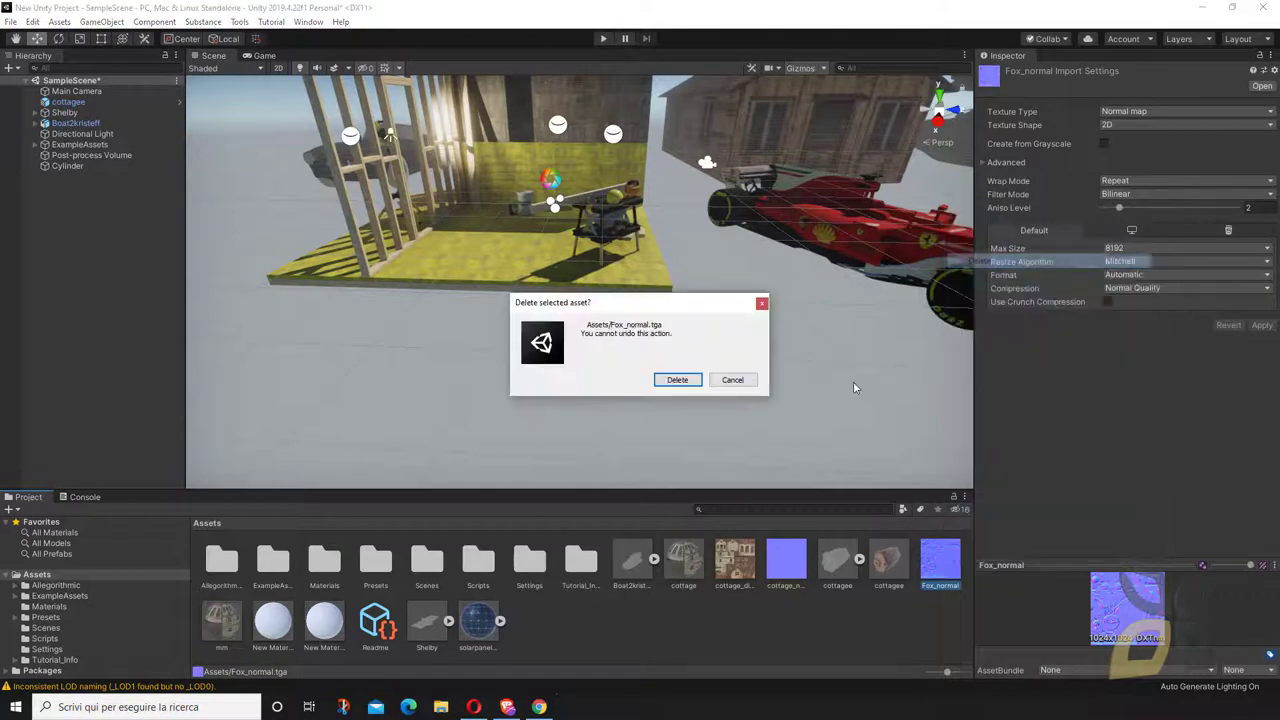
{"action": "left_click", "coordinate": [677, 380]}
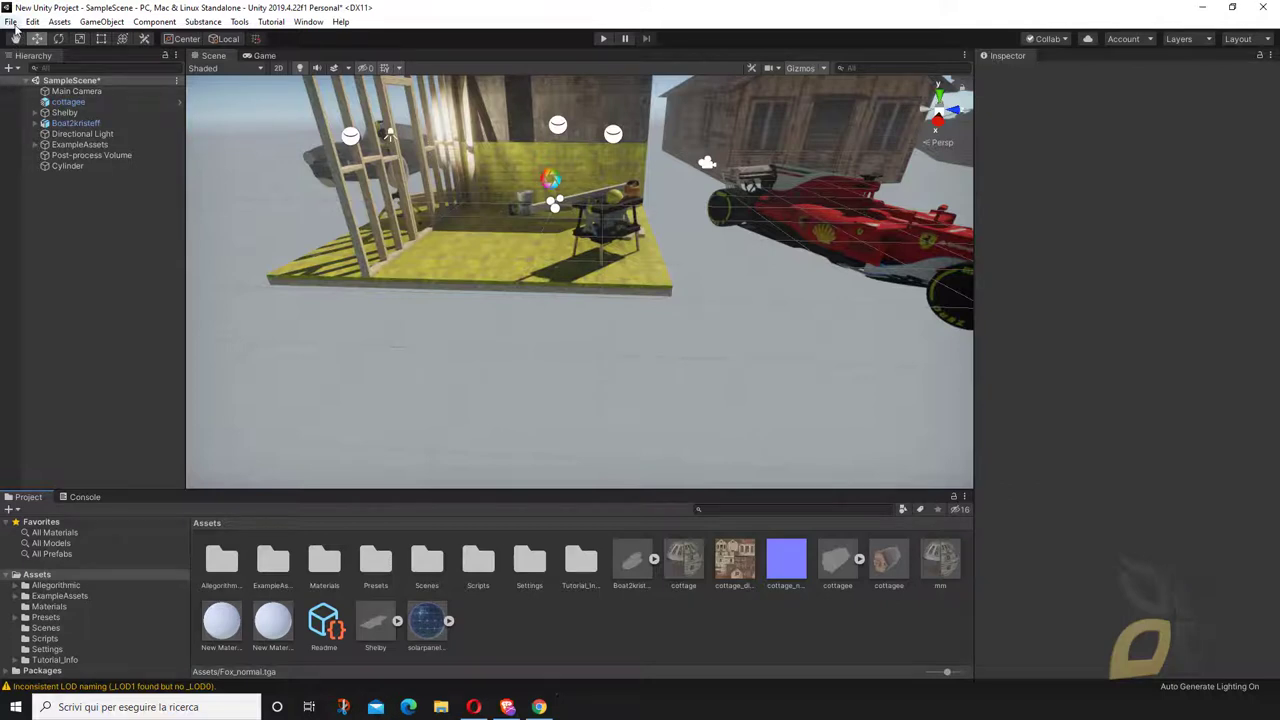
Import the Fox file from D:\WORKS\Marmoset\Fox via Assets > Import New Asset.
{"action": "left_click", "coordinate": [58, 24]}
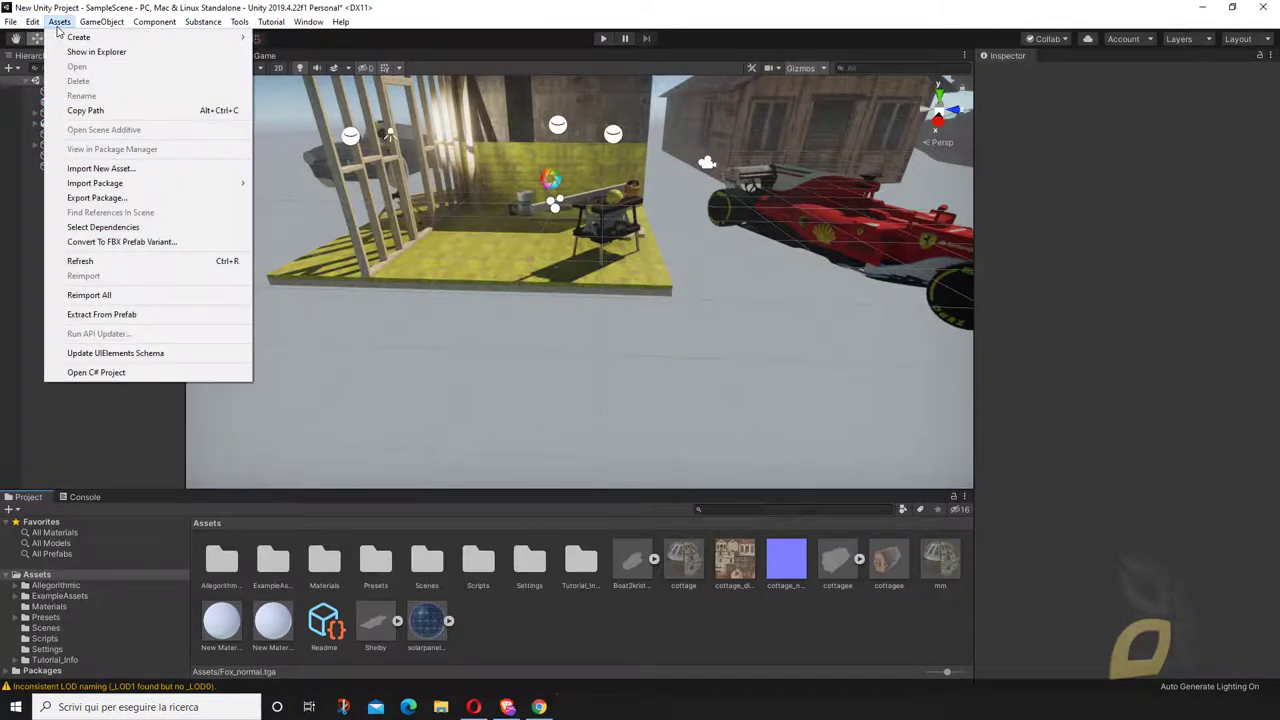
{"action": "left_click", "coordinate": [100, 169]}
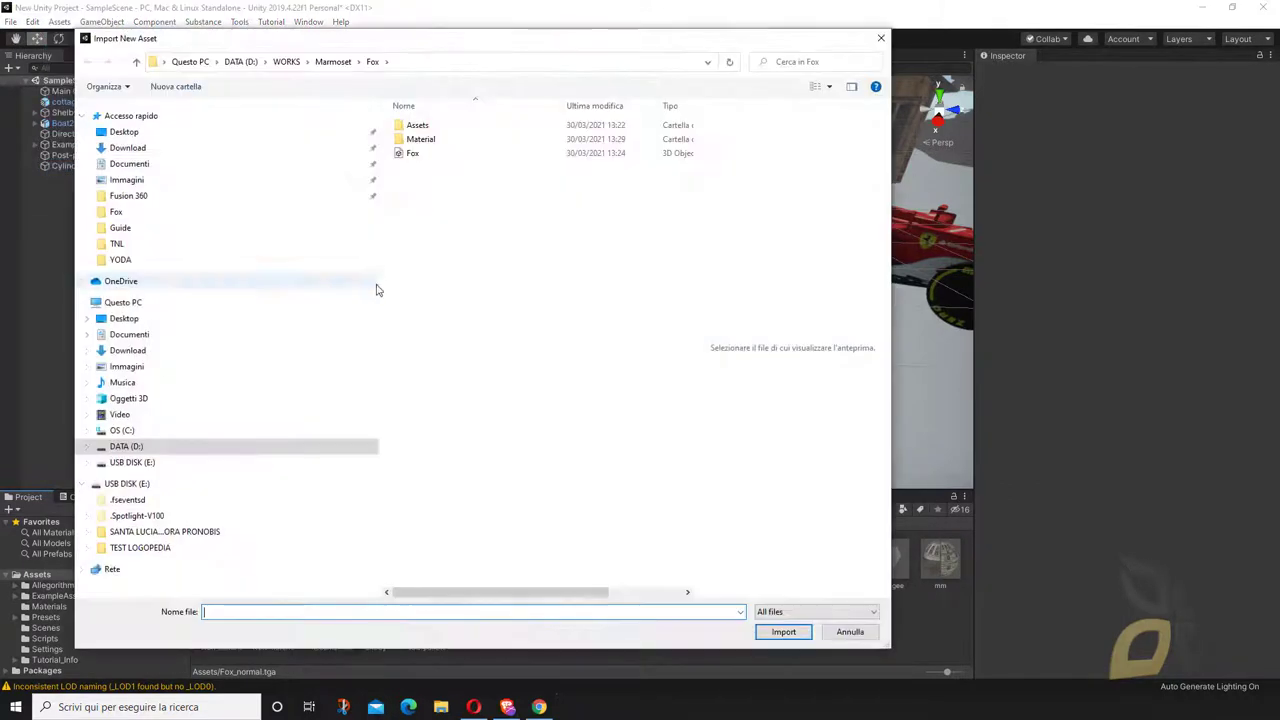
{"action": "left_click", "coordinate": [410, 153]}
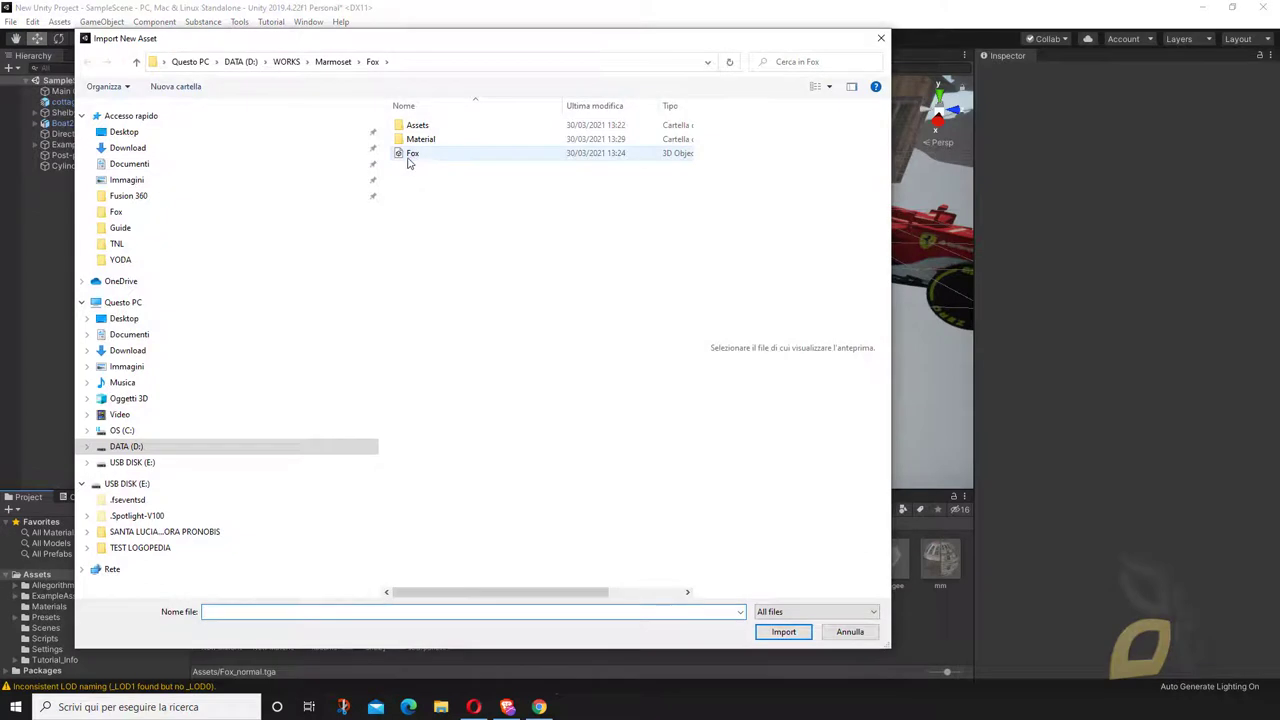
{"action": "left_click", "coordinate": [784, 632]}
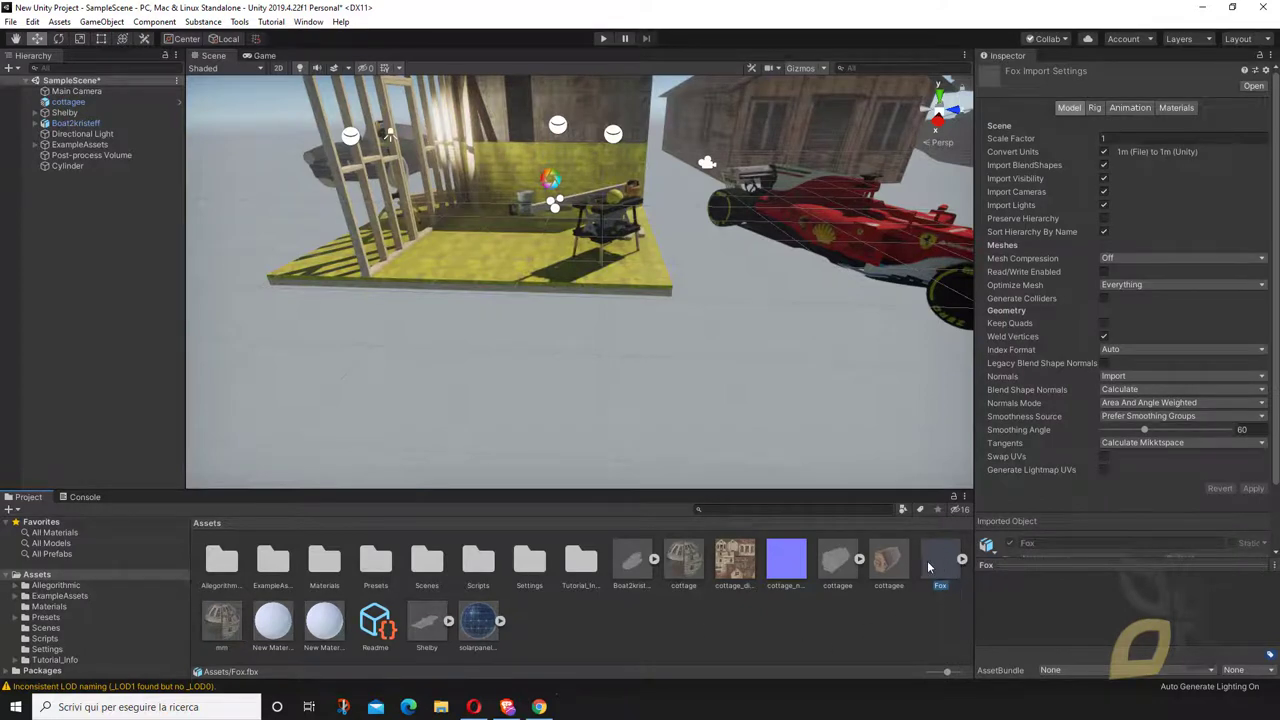
Expand the imported Fox asset and select its Fox_LOD01 mesh sub-asset.
{"action": "left_click", "coordinate": [961, 561]}
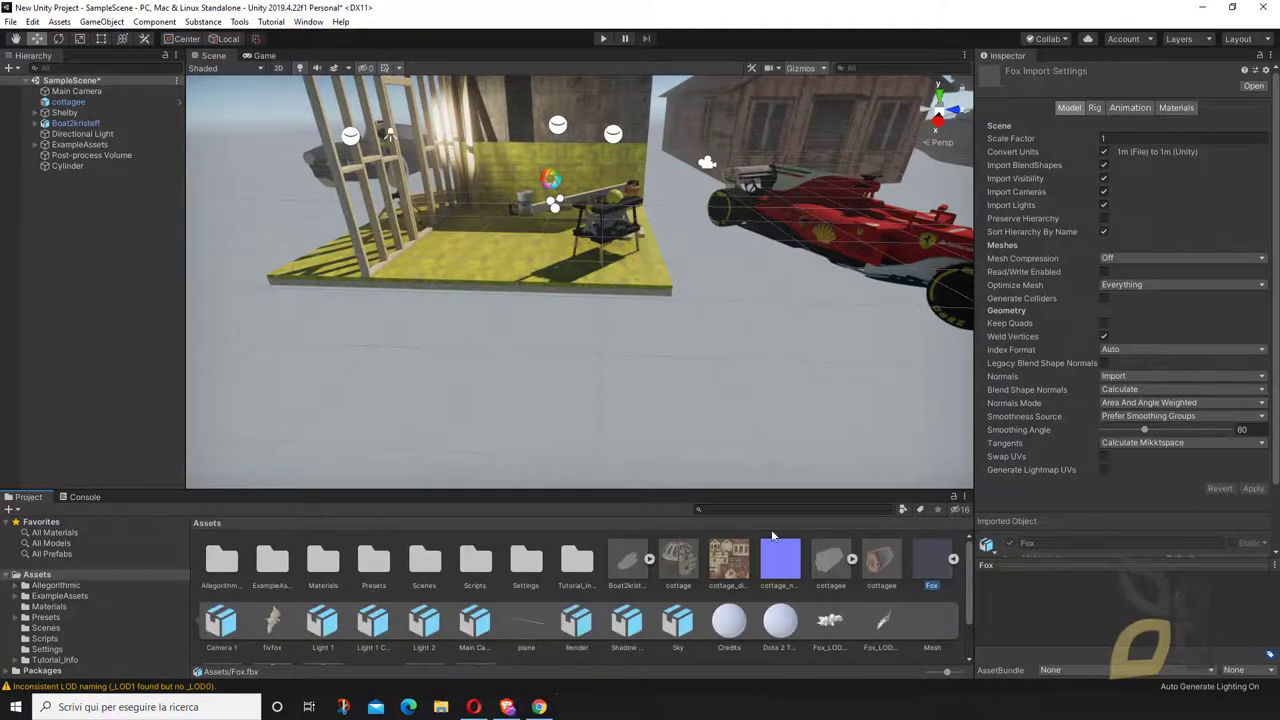
{"action": "scroll", "coordinate": [508, 612], "scroll_direction": "down", "scroll_amount": 1}
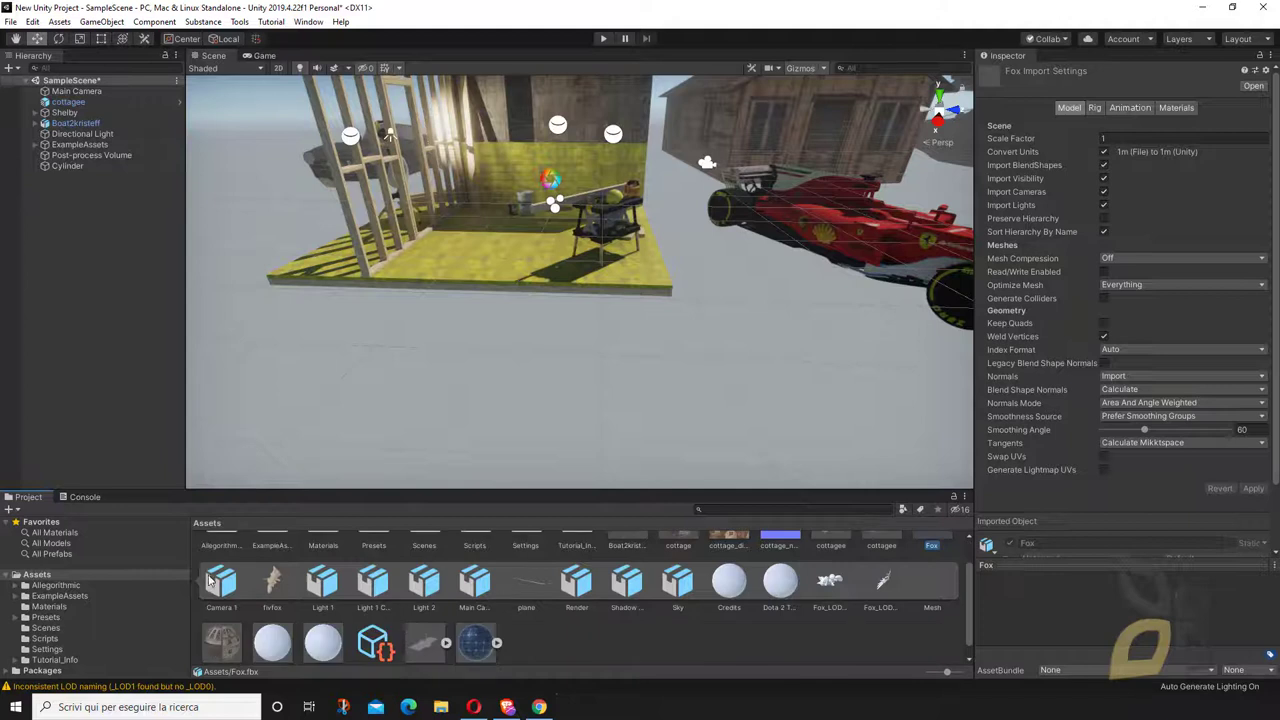
{"action": "left_click", "coordinate": [830, 585]}
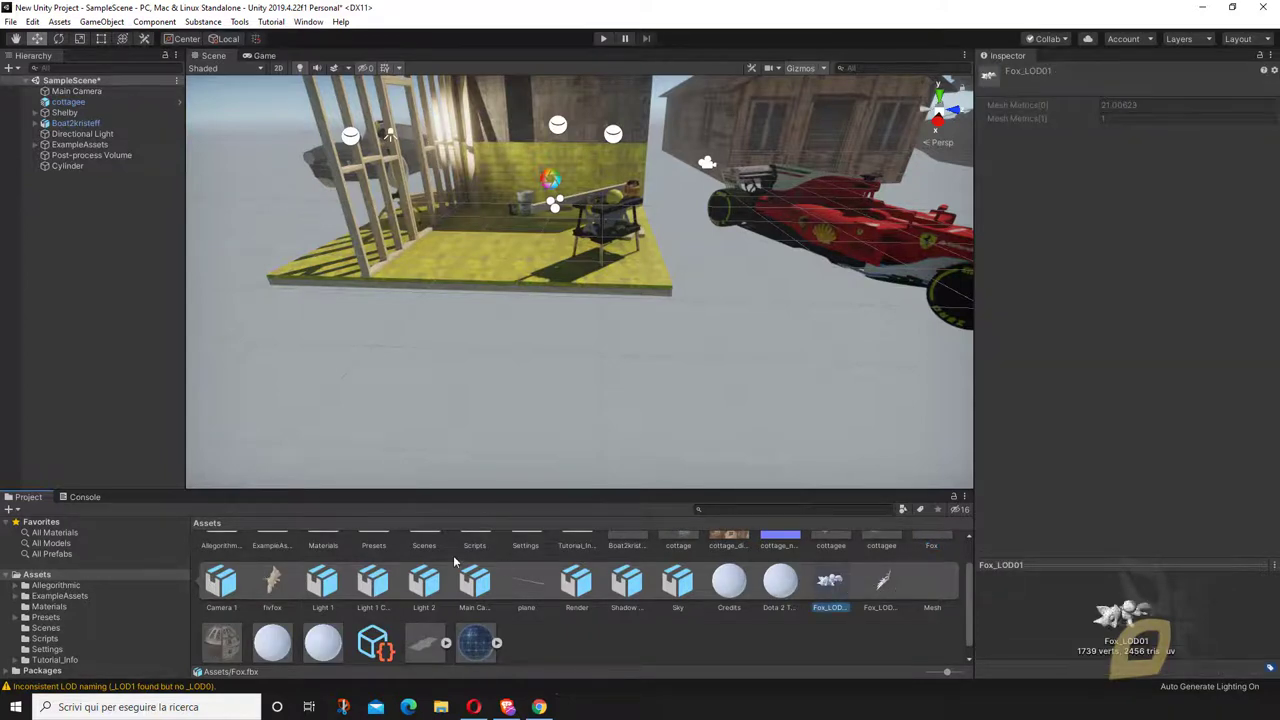
{"action": "scroll", "coordinate": [755, 562], "scroll_direction": "up", "scroll_amount": 1}
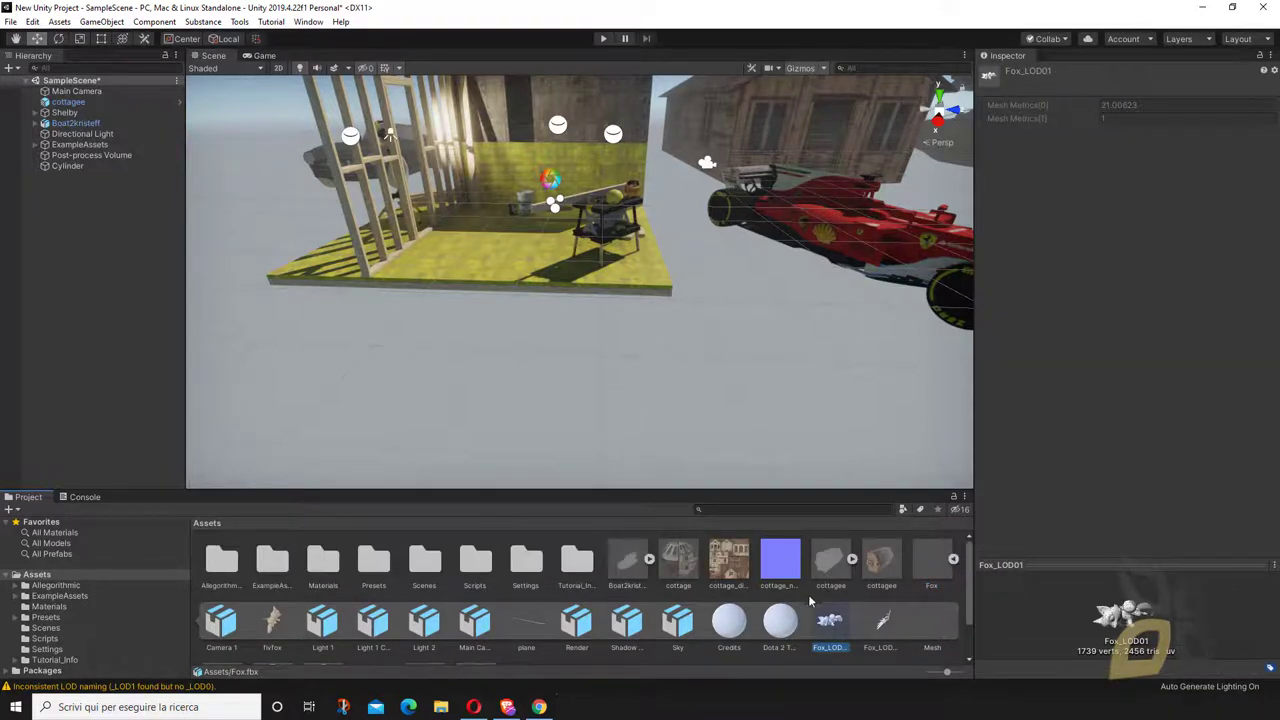
Drop the Fox_LOD01 mesh into the scene, frame it, then undo the placement.
{"action": "left_click_drag", "start_coordinate": [828, 620], "coordinate": [529, 396]}
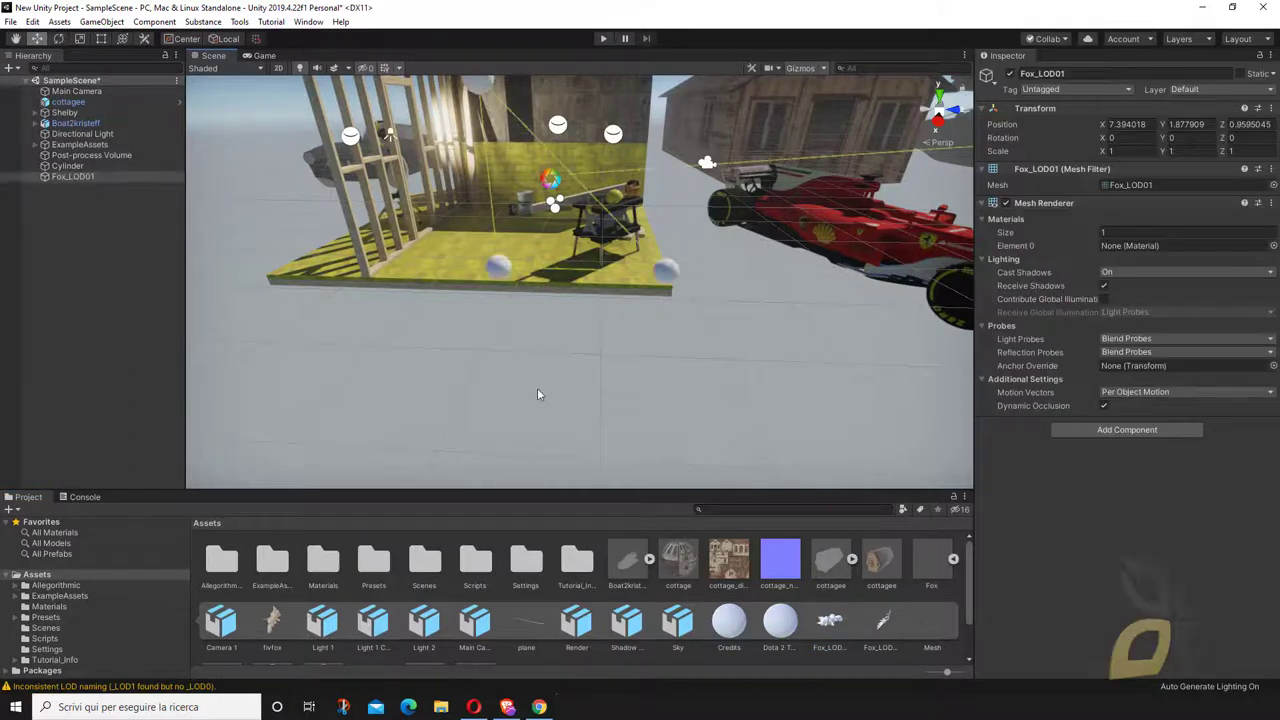
{"action": "key", "text": "f"}
{"action": "middle_click_drag", "start_coordinate": [487, 371], "coordinate": [696, 368]}
{"action": "right_click_drag", "start_coordinate": [696, 368], "coordinate": [571, 338]}
{"action": "scroll", "coordinate": [738, 560], "scroll_direction": "down", "scroll_amount": 1}
{"action": "key", "text": "ctrl+z"}
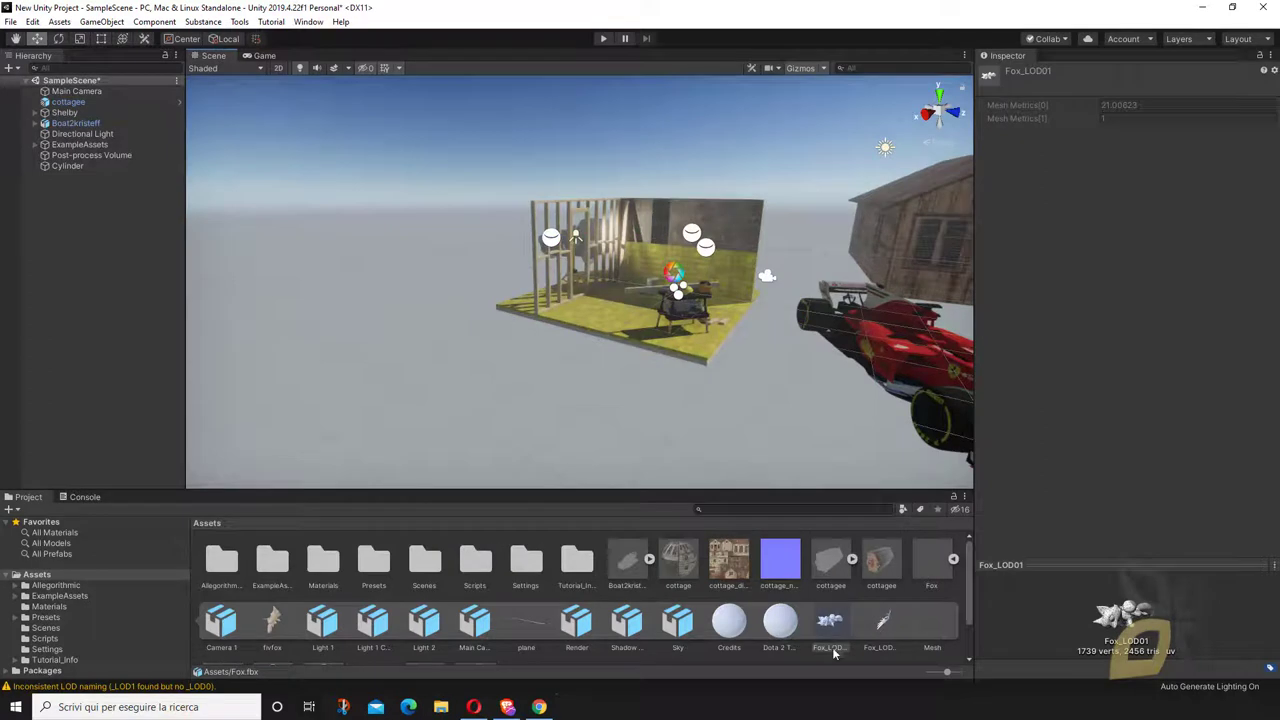
Add the fox model to the scene again, raise it above the ground, and orbit around it.
{"action": "left_click_drag", "start_coordinate": [847, 619], "coordinate": [438, 341]}
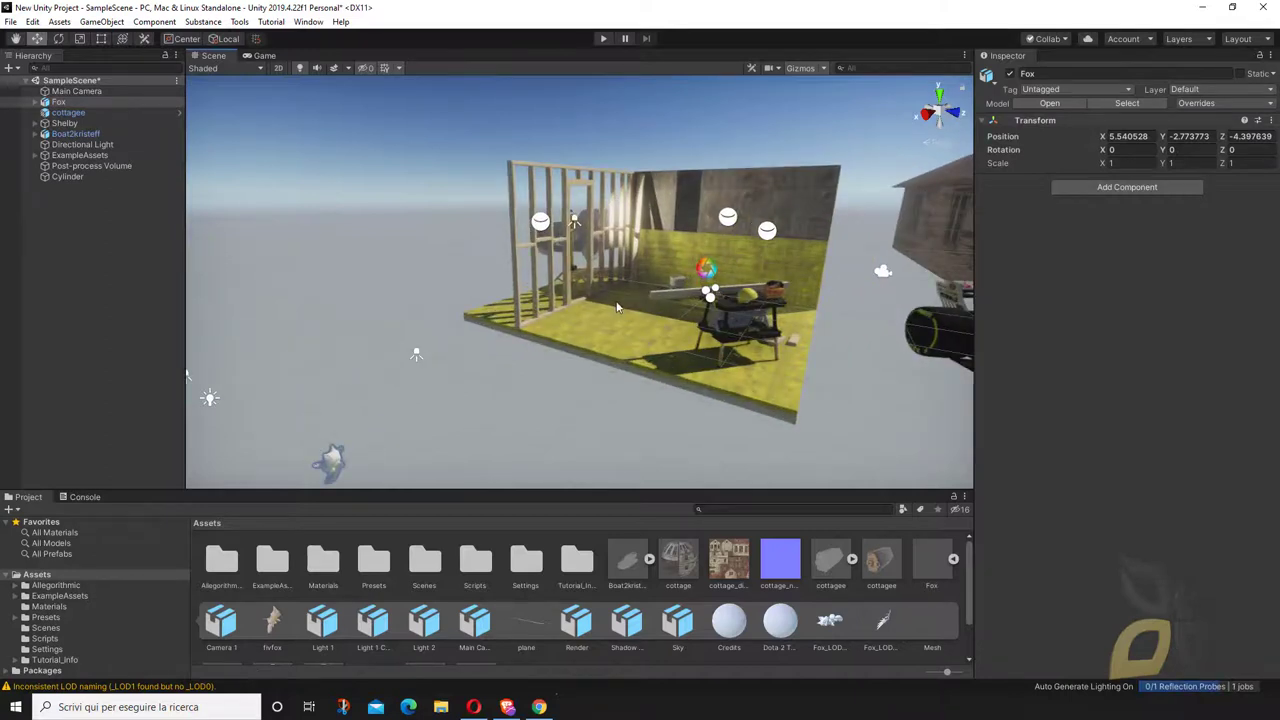
{"action": "scroll", "coordinate": [503, 389], "scroll_direction": "down", "scroll_amount": 3}
{"action": "scroll", "coordinate": [503, 389], "scroll_direction": "up", "scroll_amount": 3}
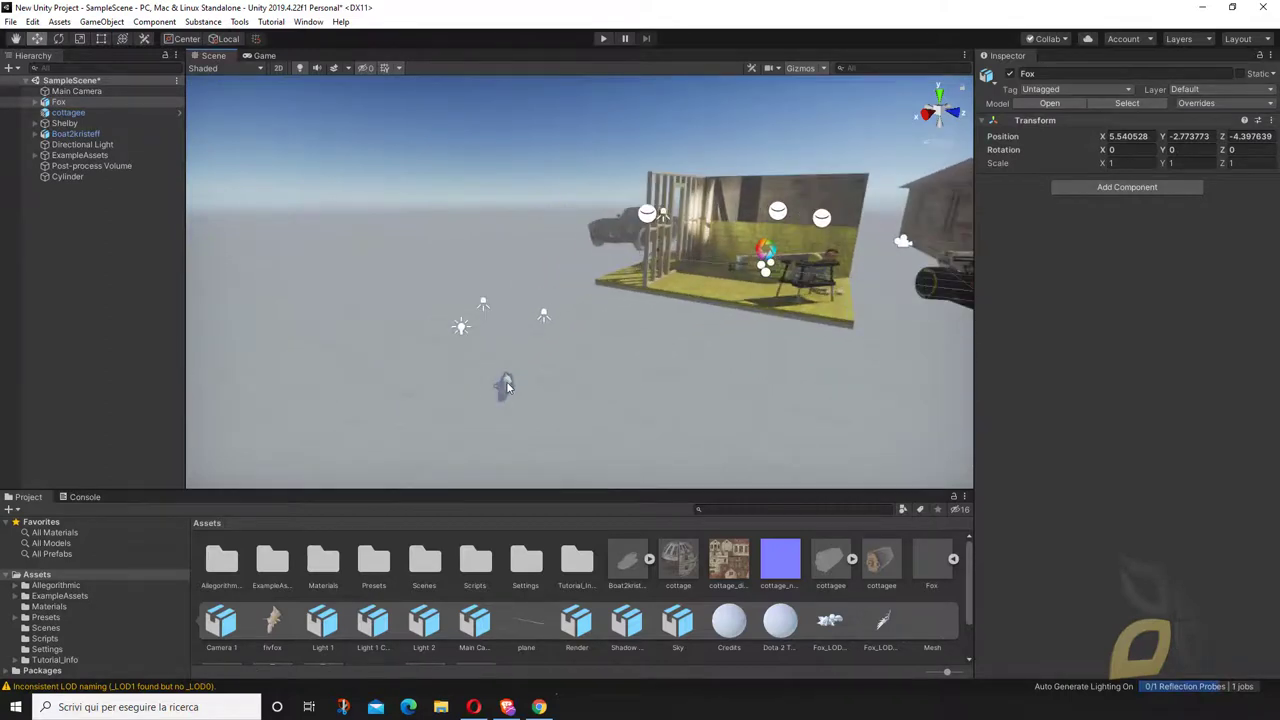
{"action": "left_click", "coordinate": [506, 386]}
{"action": "left_click_drag", "start_coordinate": [508, 384], "coordinate": [517, 240]}
{"action": "scroll", "coordinate": [517, 250], "scroll_direction": "up", "scroll_amount": 5}
{"action": "middle_click_drag", "start_coordinate": [483, 297], "coordinate": [537, 297]}
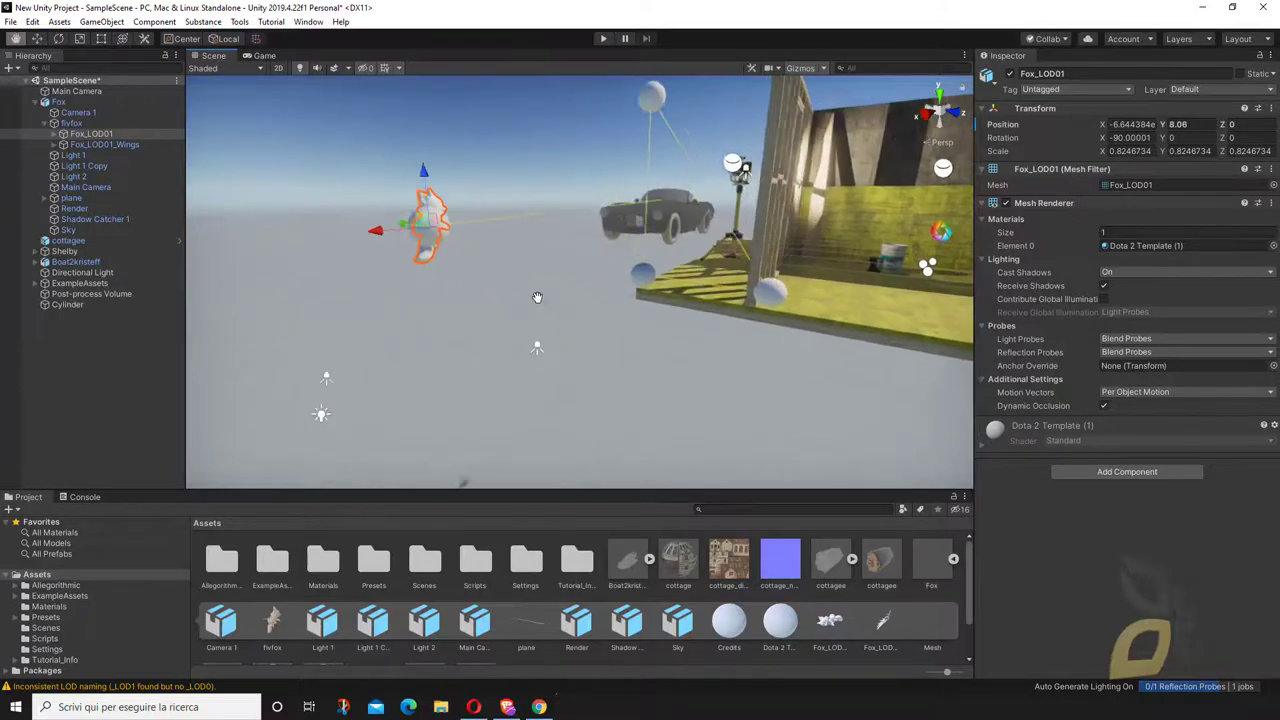
{"action": "right_click_drag", "start_coordinate": [537, 297], "coordinate": [555, 195]}
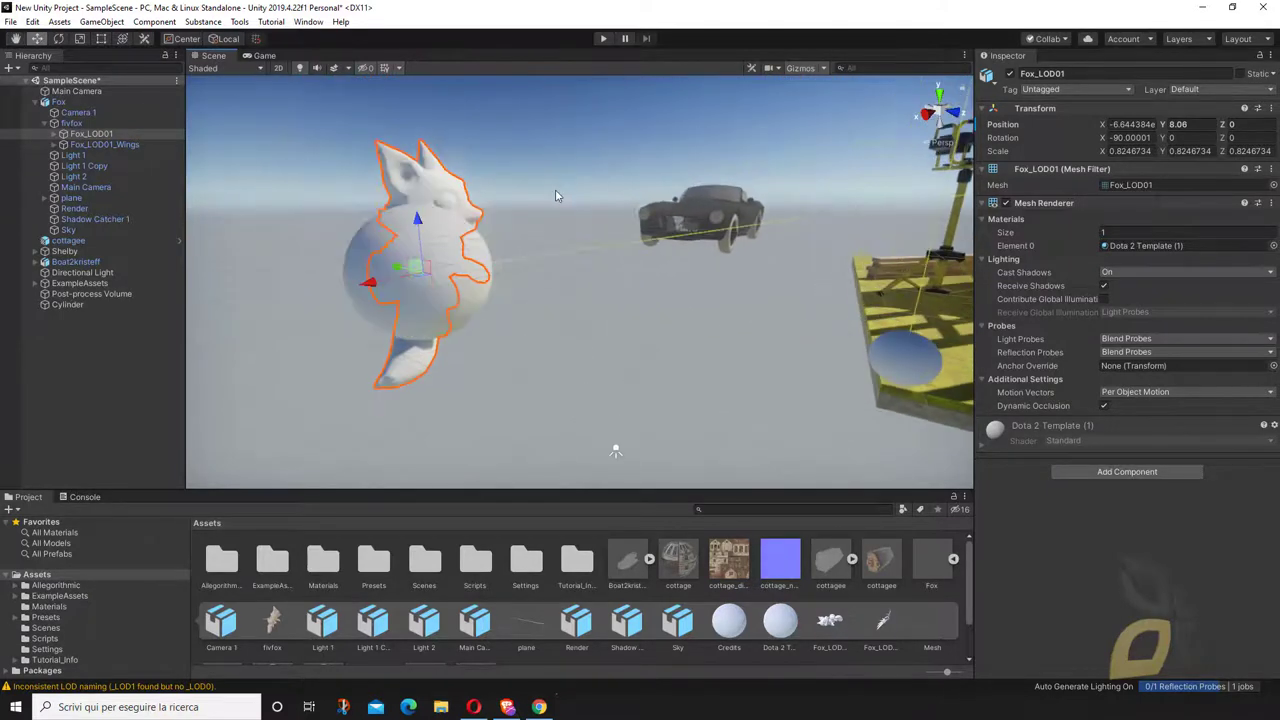
{"action": "left_click", "coordinate": [583, 327]}
{"action": "left_click_drag", "start_coordinate": [583, 327], "coordinate": [479, 362], "text": "alt"}
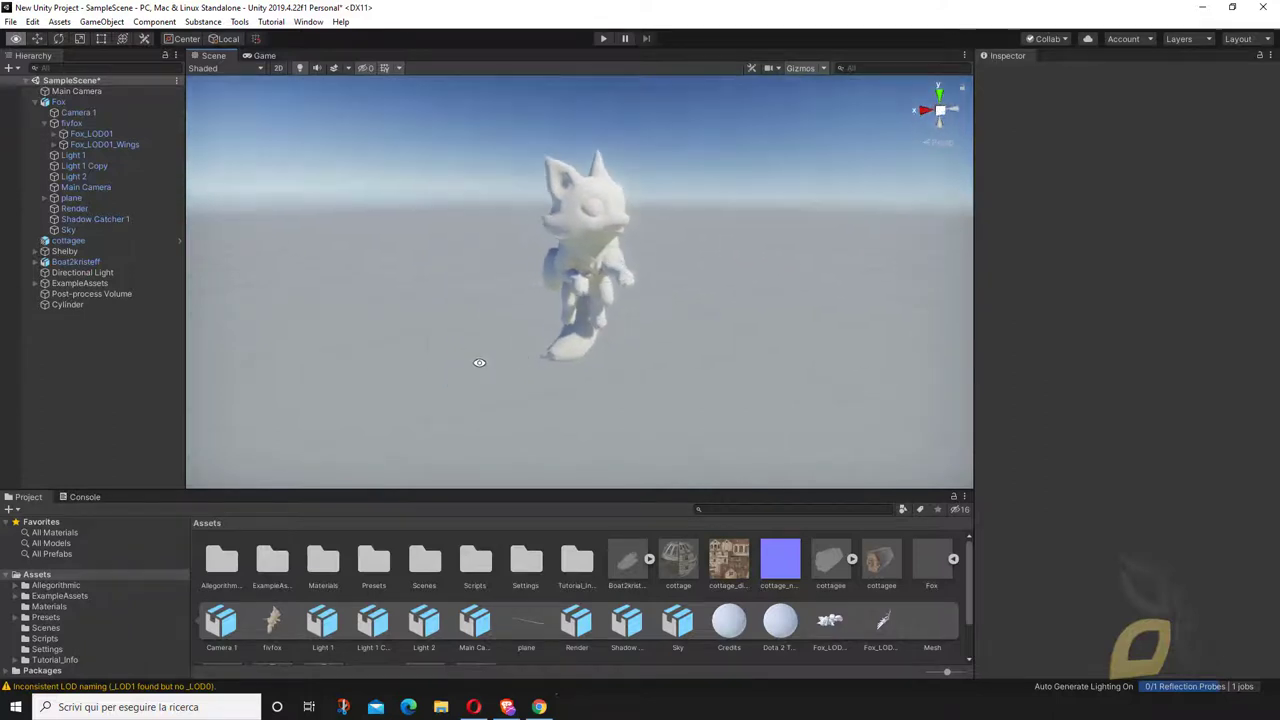
Select the Fox object and inspect its Dota 2 Template material.
{"action": "left_click", "coordinate": [543, 222]}
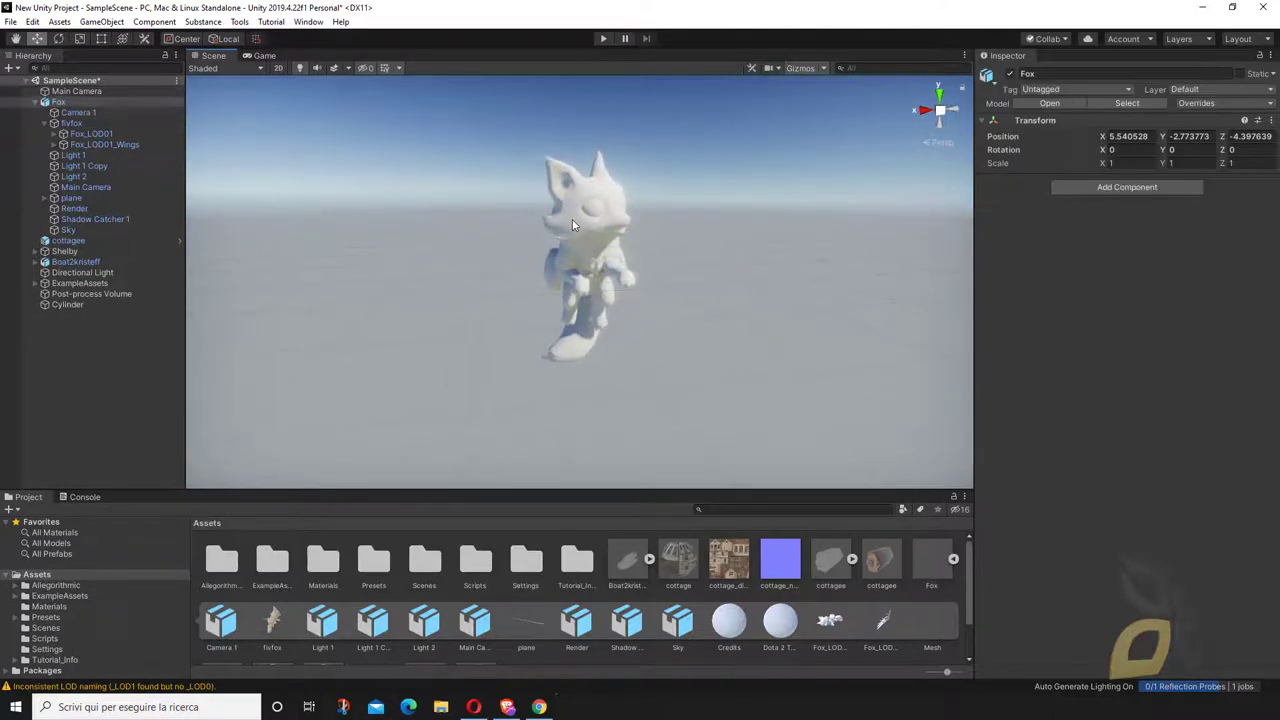
{"action": "left_click", "coordinate": [775, 627]}
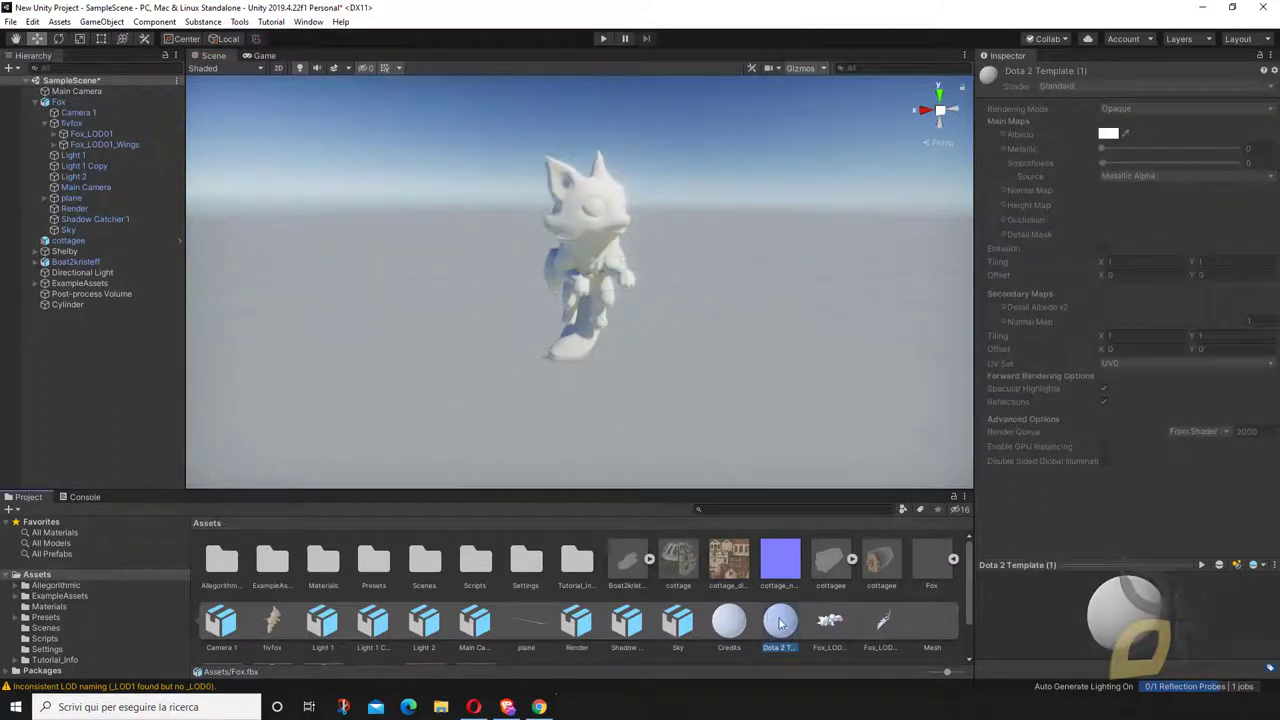
{"action": "left_click", "coordinate": [590, 205]}
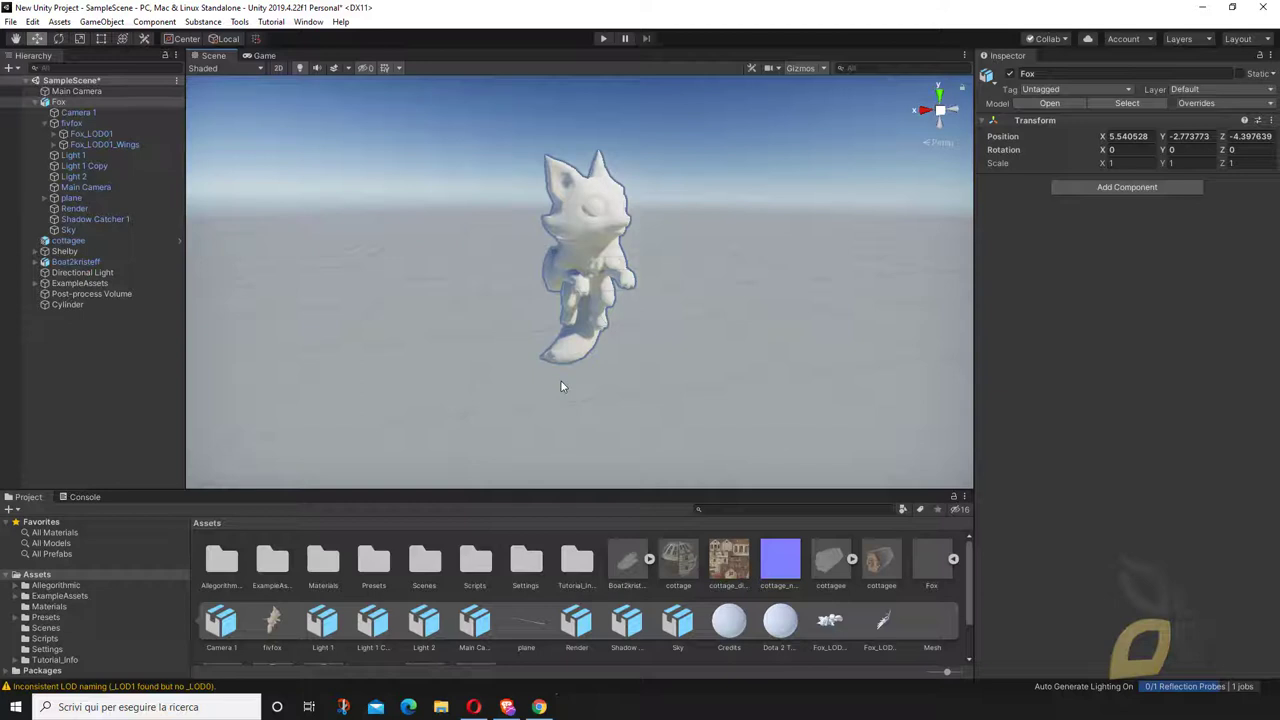
{"action": "scroll", "coordinate": [566, 225], "scroll_direction": "down", "scroll_amount": 5}
{"action": "scroll", "coordinate": [607, 239], "scroll_direction": "up", "scroll_amount": 5}
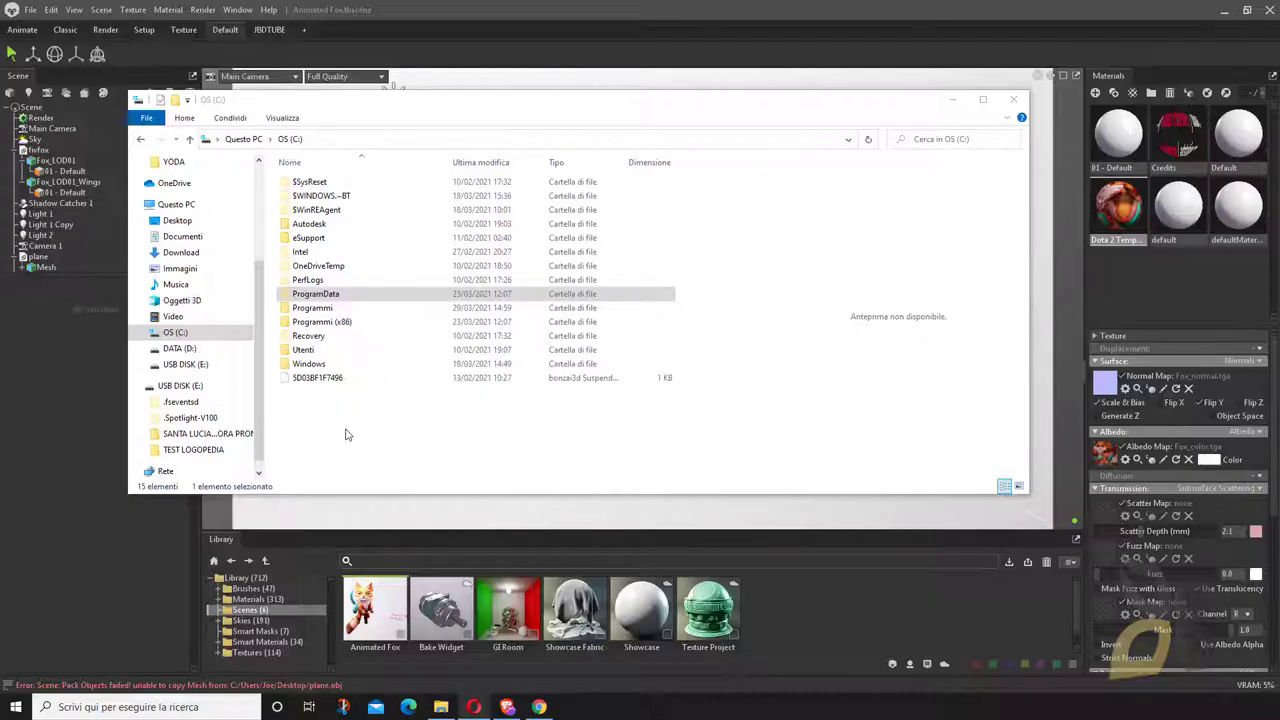
Open C:\ProgramData\Marmoset Toolbag 4\library\Scenes\Animated Fox\contents\Assets\Textures.
{"action": "double_click", "coordinate": [318, 294]}
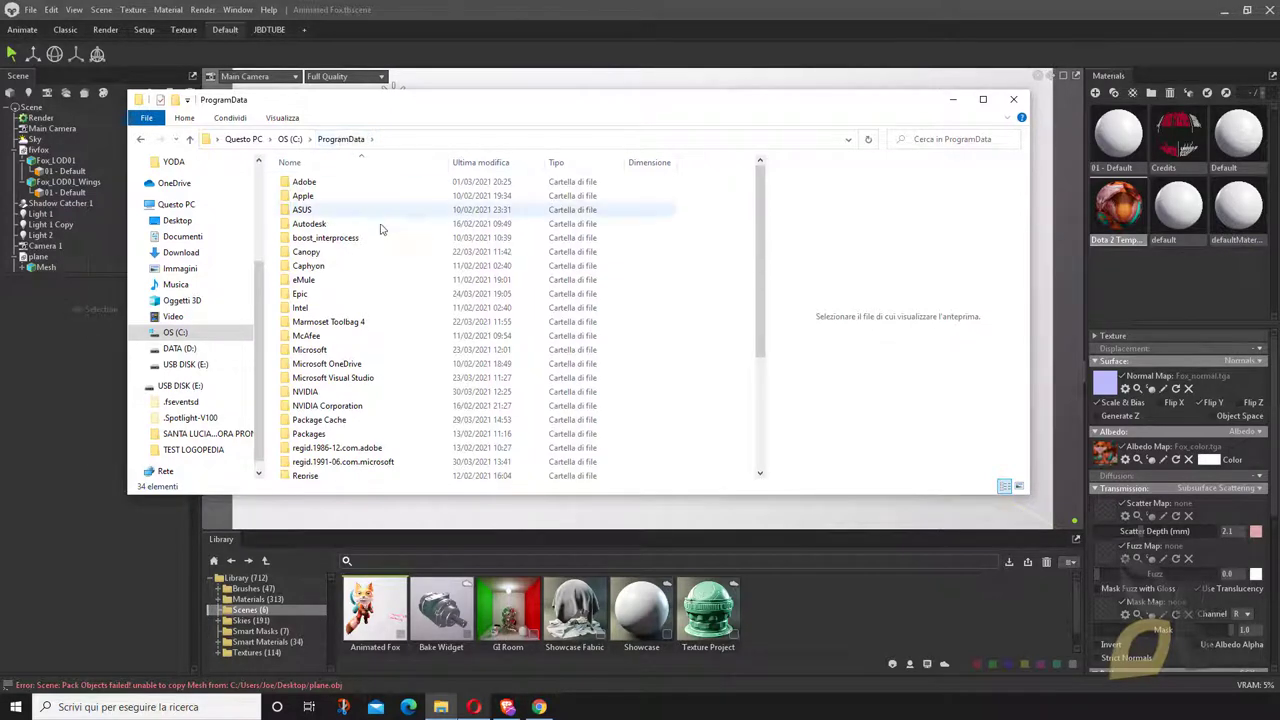
{"action": "scroll", "coordinate": [423, 210], "scroll_direction": "down", "scroll_amount": 1}
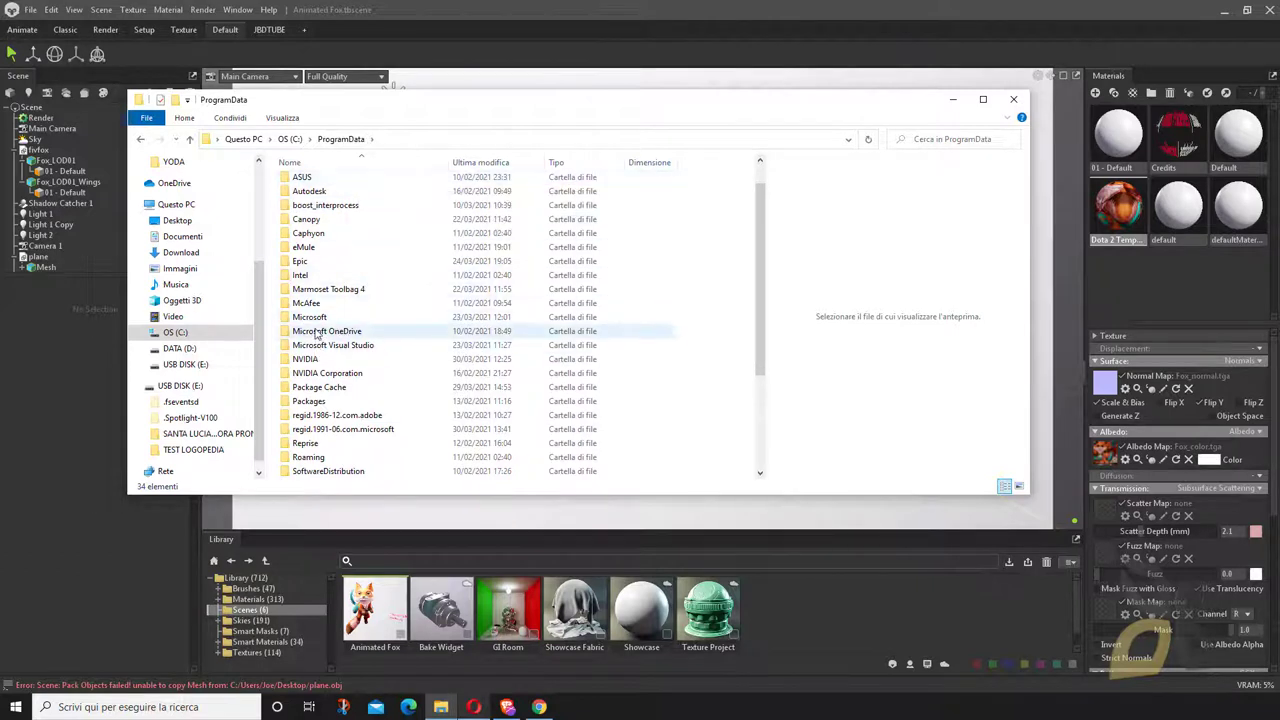
{"action": "double_click", "coordinate": [316, 290]}
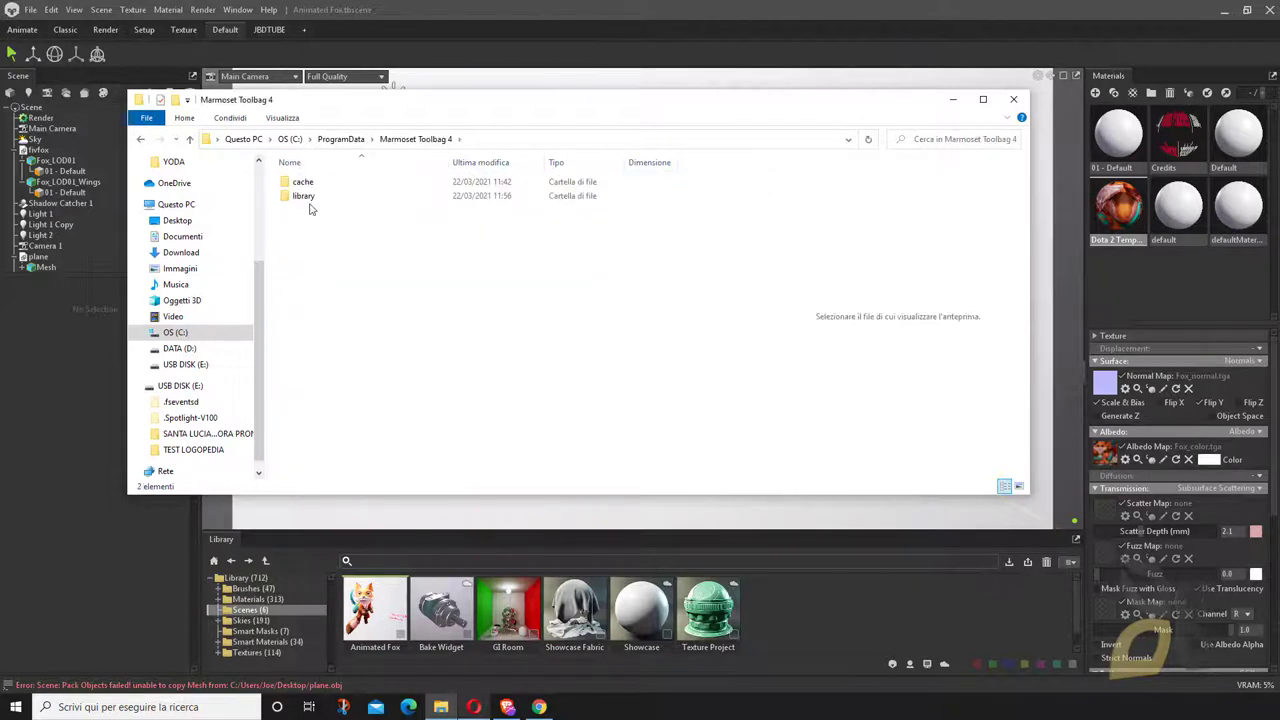
{"action": "double_click", "coordinate": [306, 198]}
{"action": "double_click", "coordinate": [305, 210]}
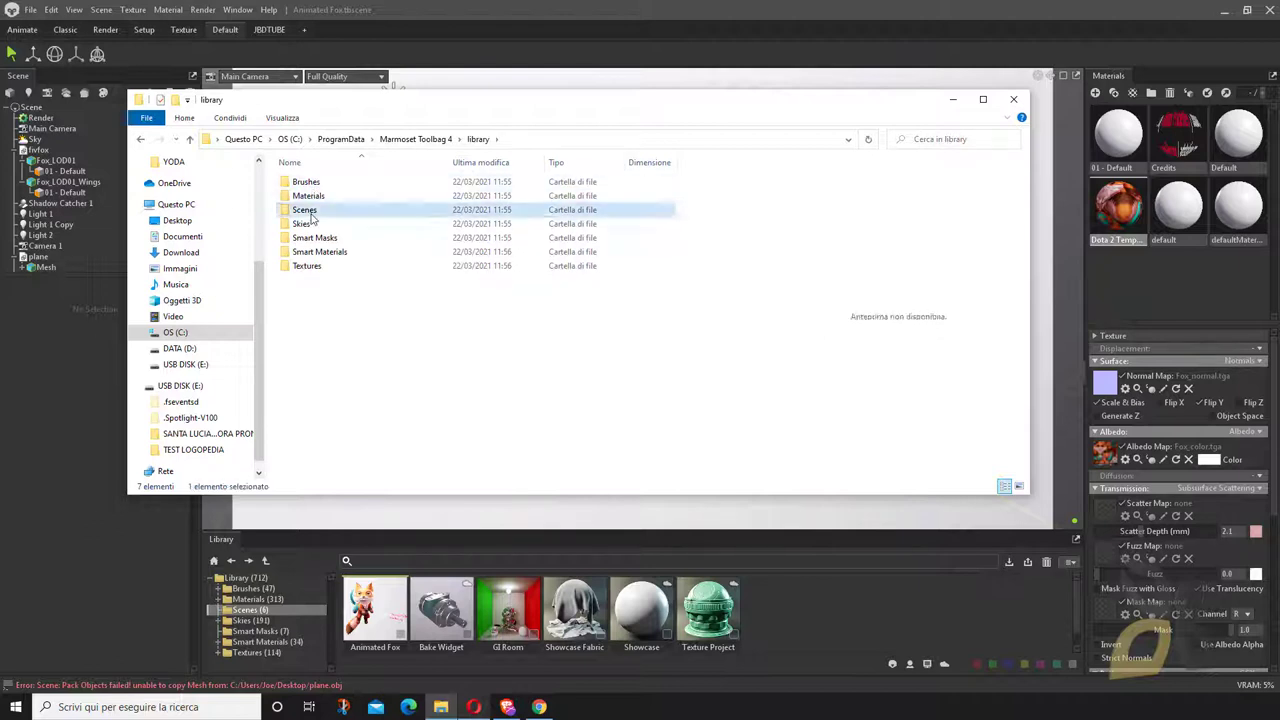
{"action": "left_click", "coordinate": [316, 183]}
{"action": "double_click", "coordinate": [316, 184]}
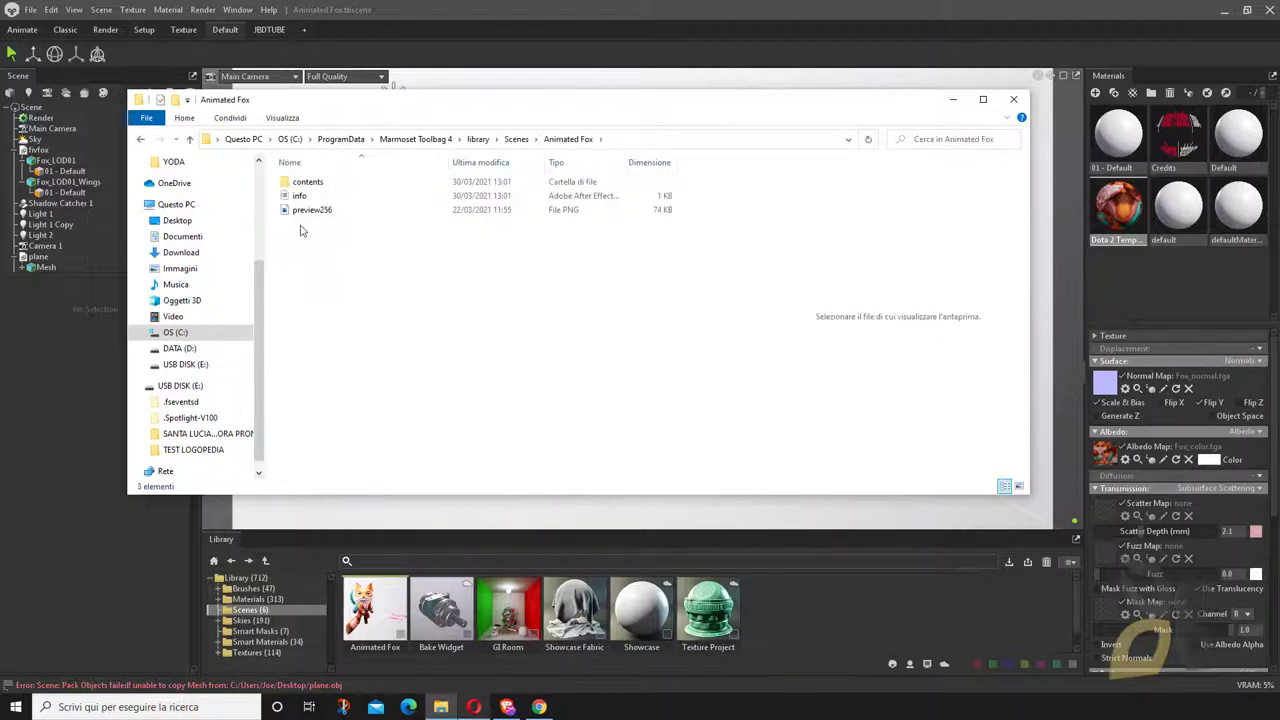
{"action": "double_click", "coordinate": [306, 183]}
{"action": "double_click", "coordinate": [313, 186]}
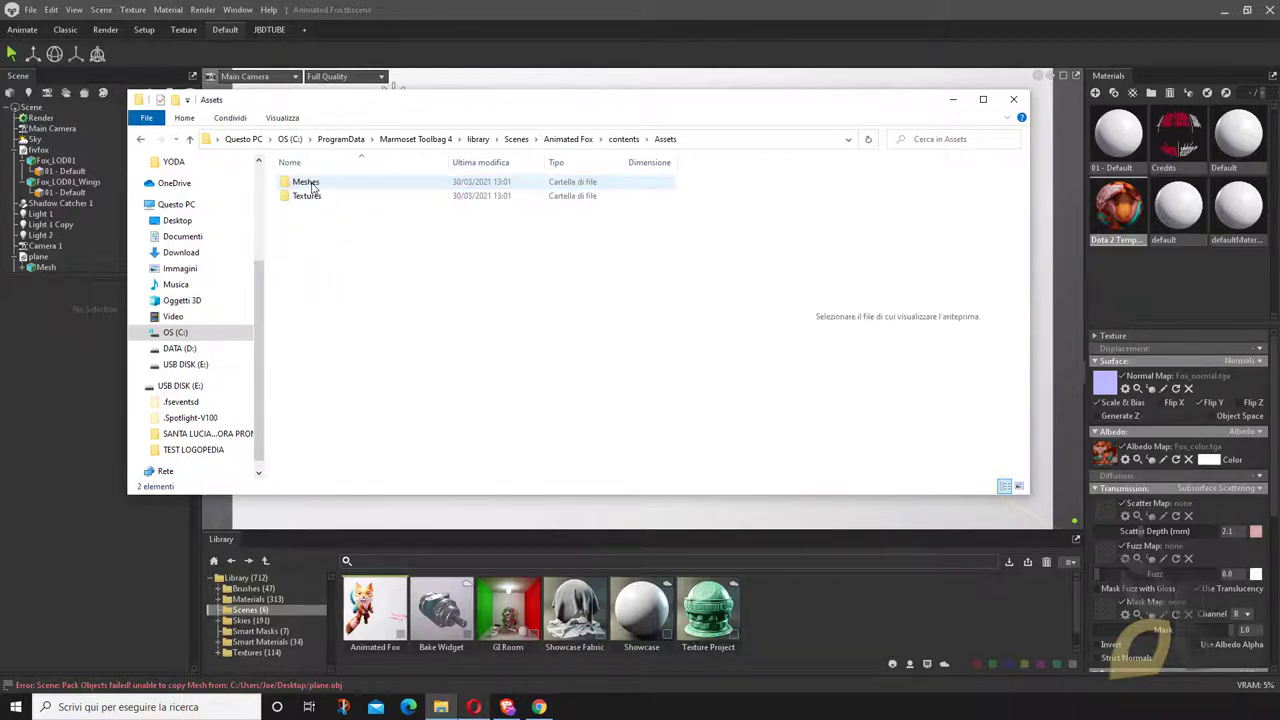
{"action": "double_click", "coordinate": [306, 195]}
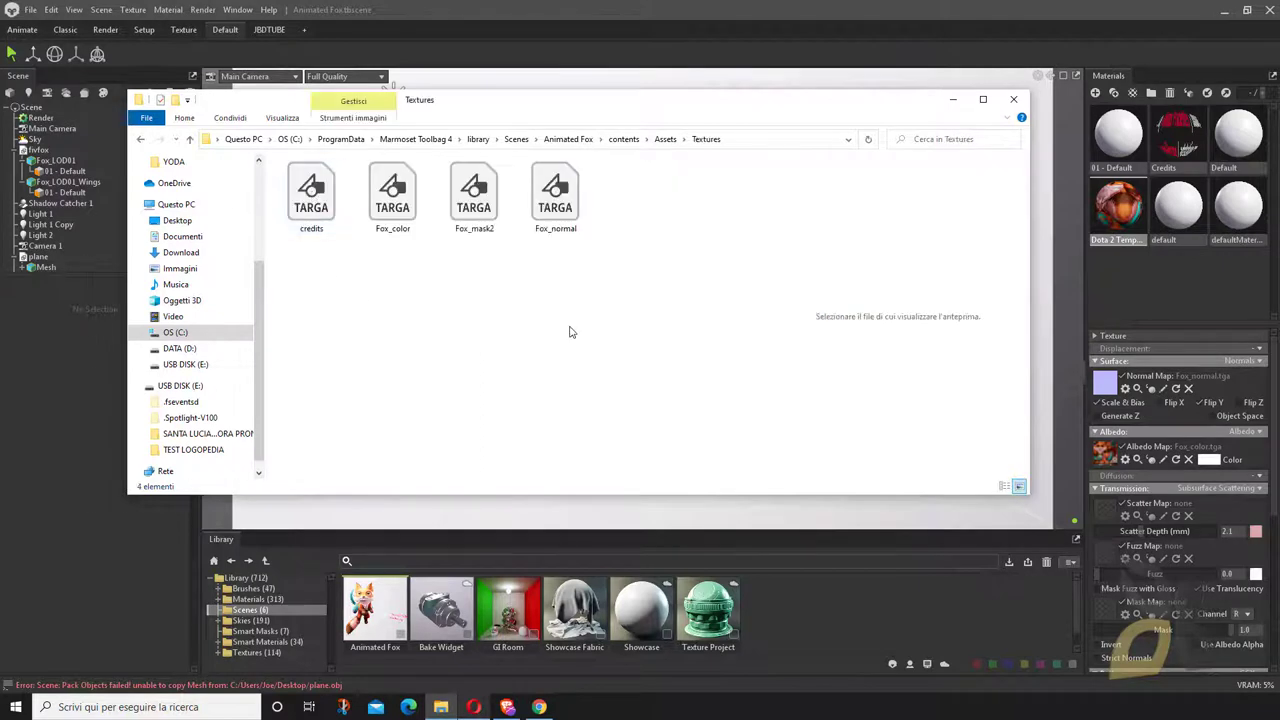
Select Fox_normal and Fox_color and copy them.
{"action": "left_click", "coordinate": [565, 218]}
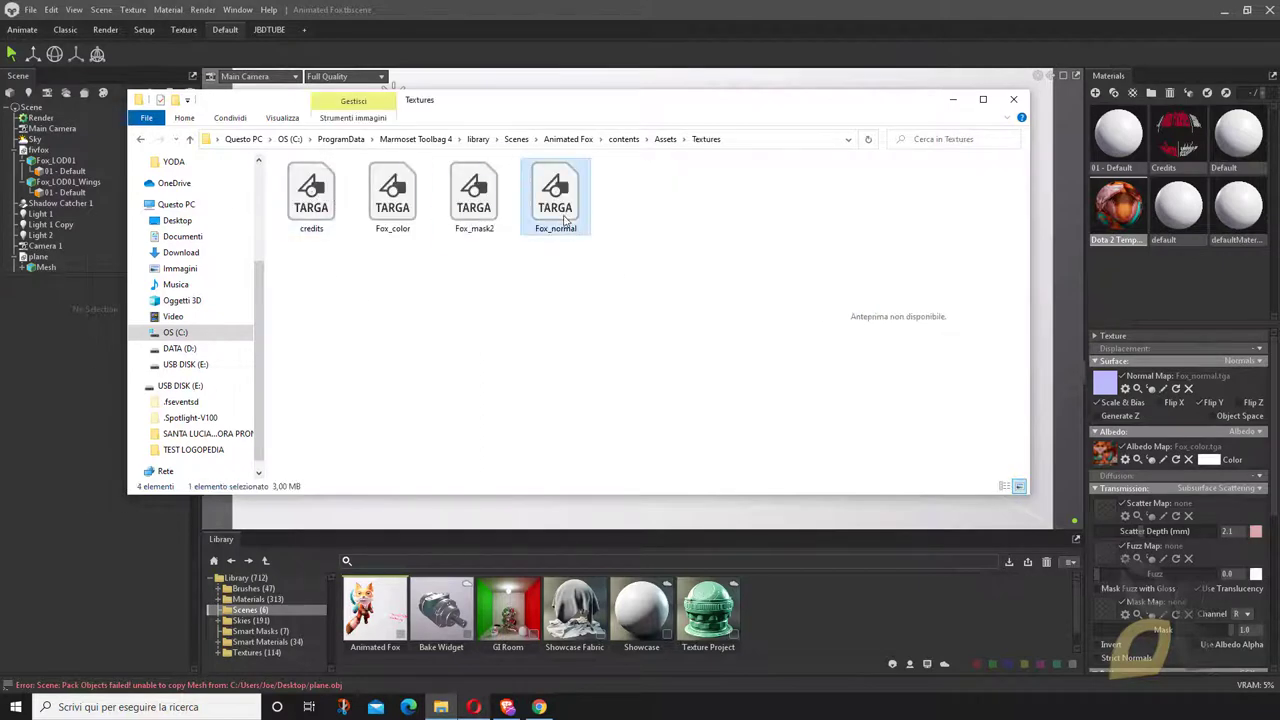
{"action": "left_click", "coordinate": [396, 214], "text": "ctrl"}
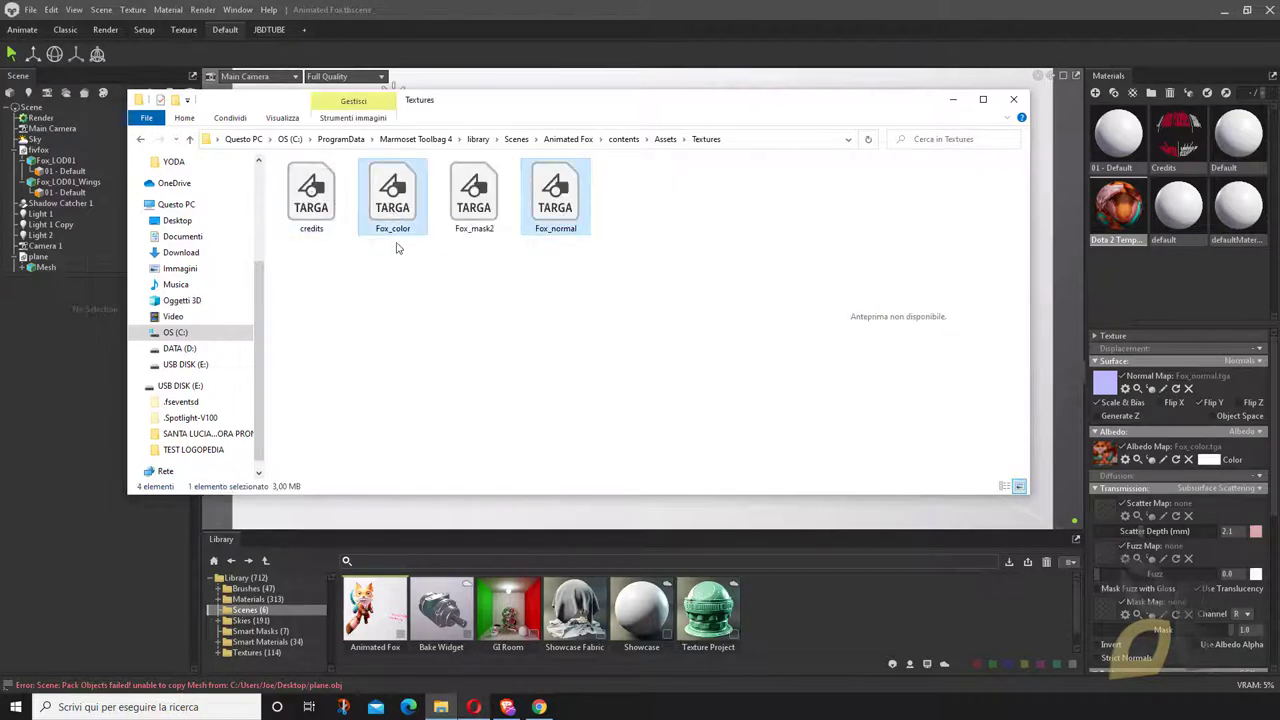
{"action": "right_click", "coordinate": [405, 186]}
{"action": "left_click", "coordinate": [442, 352]}
Open D:\WORKS\Marmoset\Fox\Assets\Textures on the DATA drive.
{"action": "left_click", "coordinate": [180, 348]}
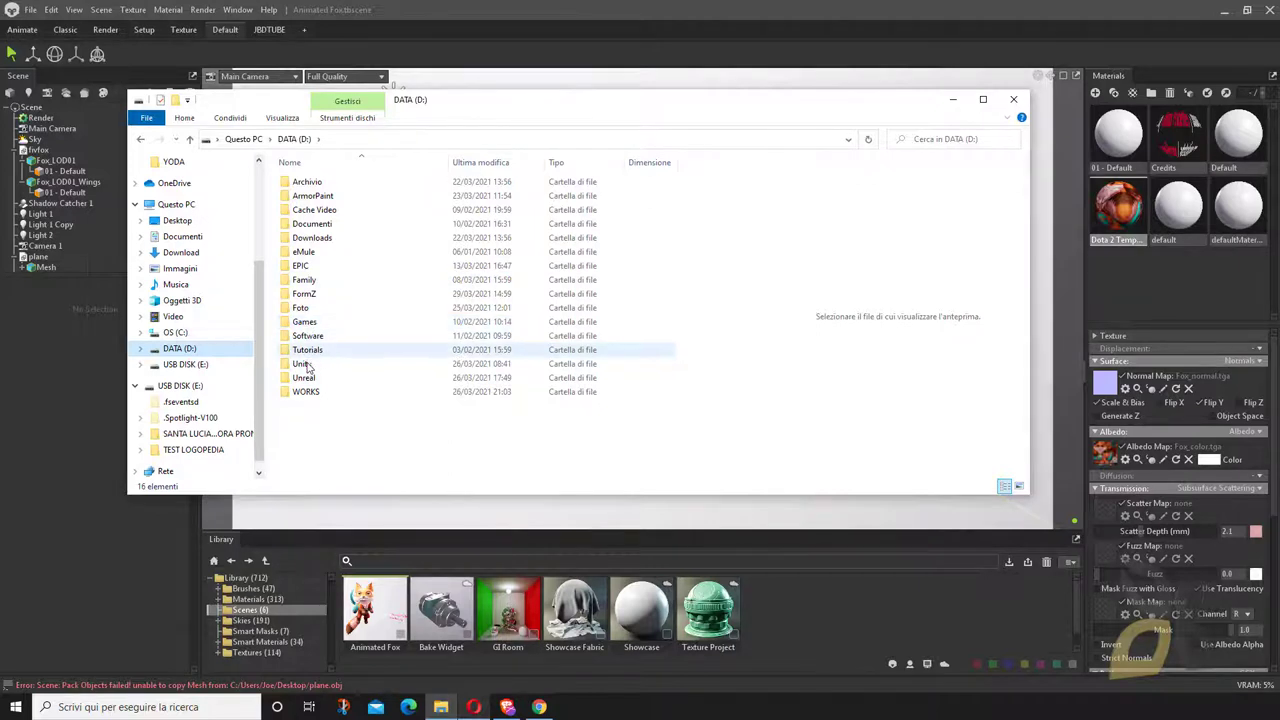
{"action": "double_click", "coordinate": [306, 395]}
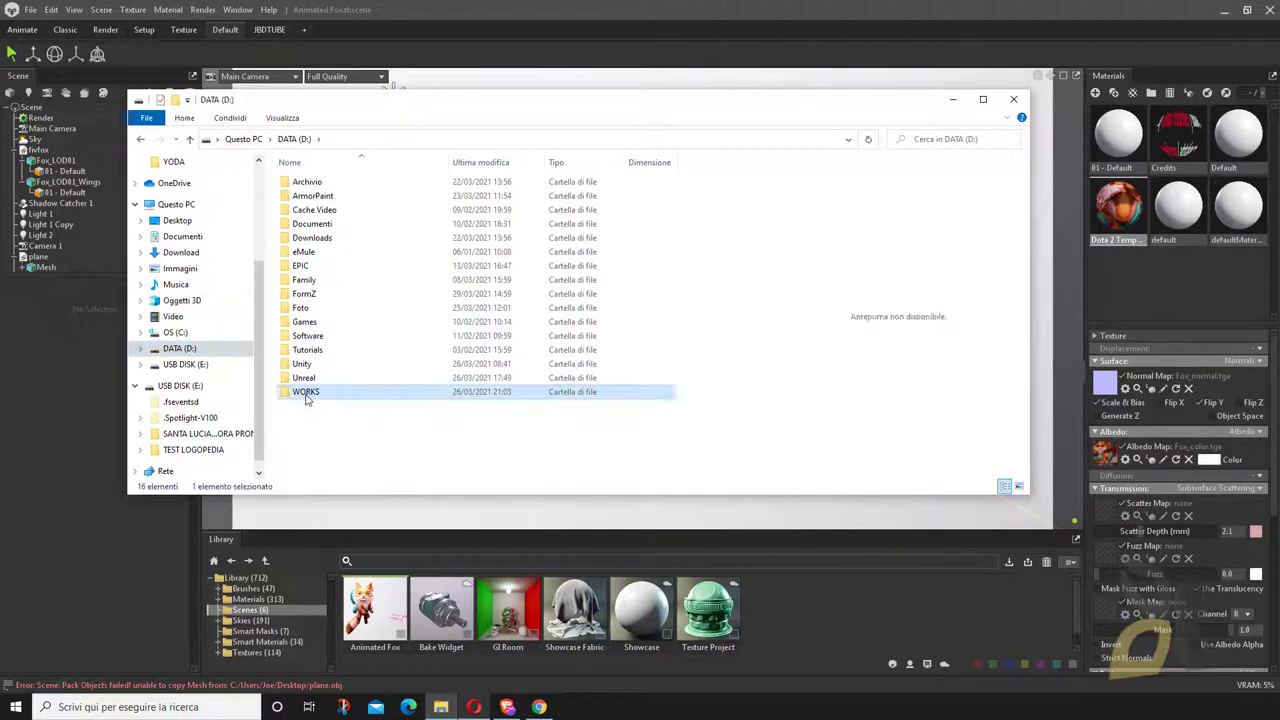
{"action": "double_click", "coordinate": [300, 294]}
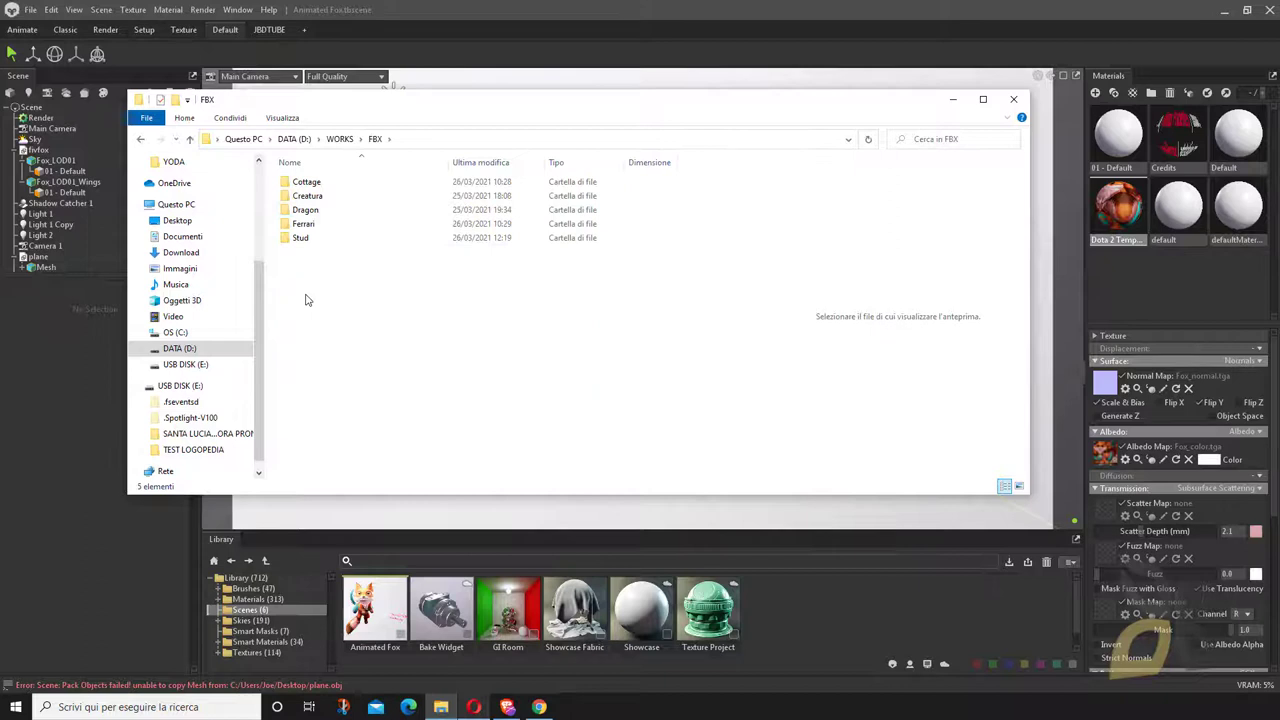
{"action": "left_click", "coordinate": [339, 140]}
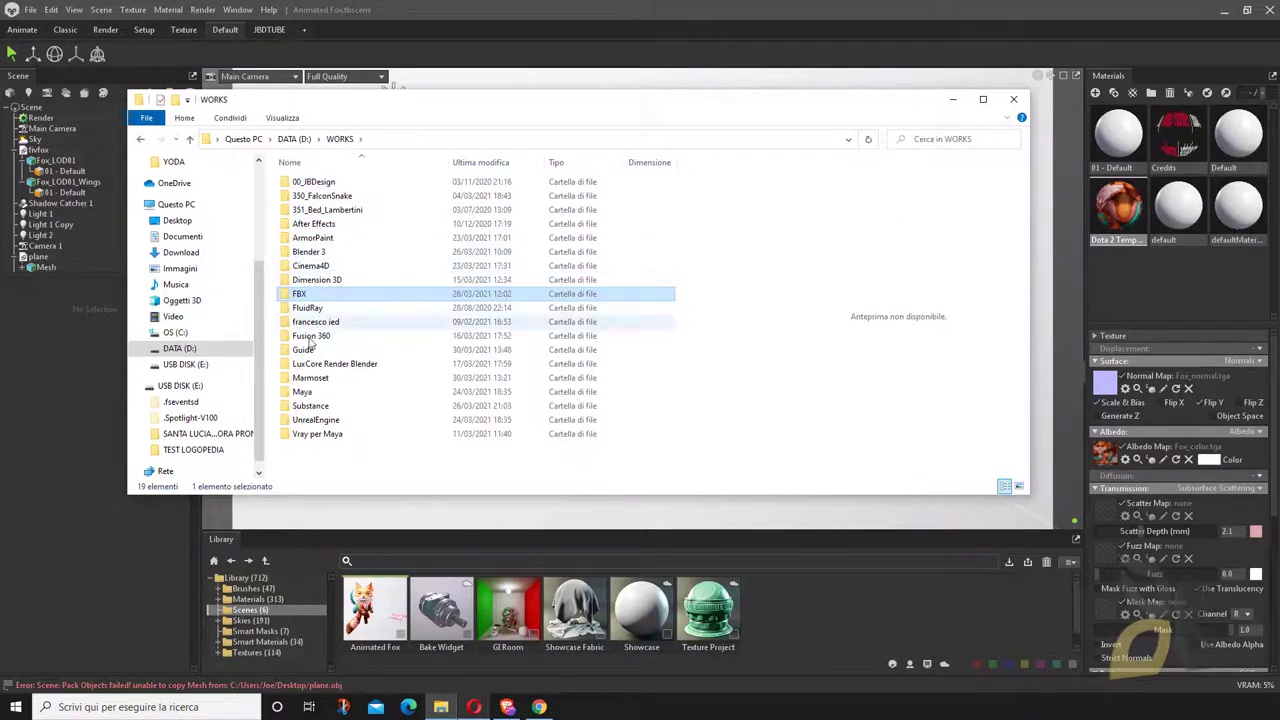
{"action": "double_click", "coordinate": [312, 379]}
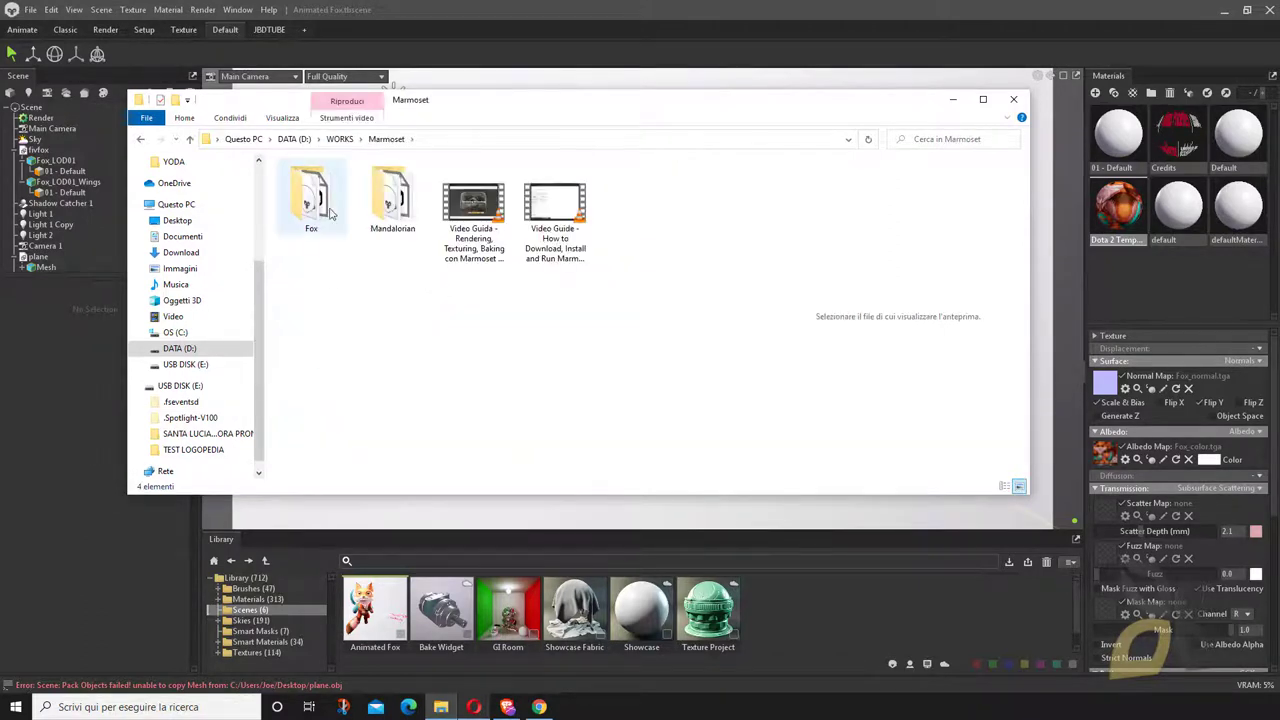
{"action": "left_click", "coordinate": [319, 198]}
{"action": "double_click", "coordinate": [319, 198]}
{"action": "double_click", "coordinate": [302, 181]}
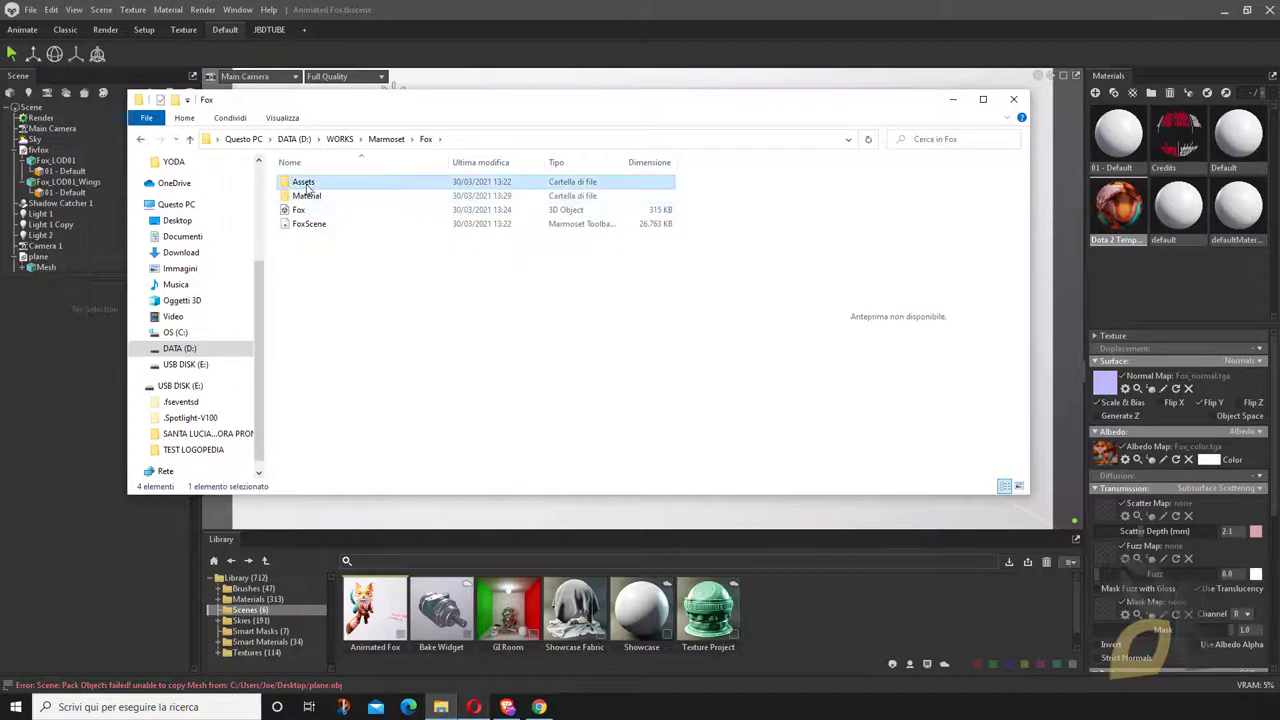
{"action": "double_click", "coordinate": [304, 223]}
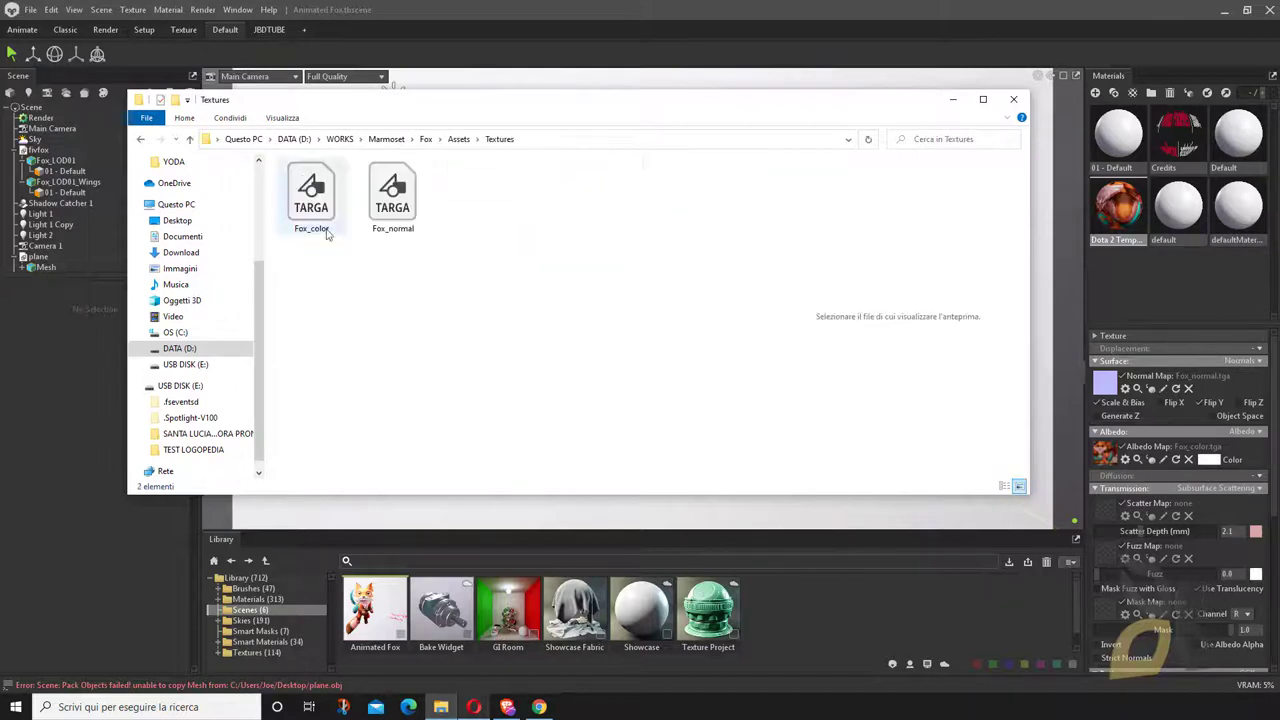
Select both Fox_color and Fox_normal TARGA files and drag them toward Unity.
{"action": "right_click", "coordinate": [402, 307]}
{"action": "left_click", "coordinate": [435, 240]}
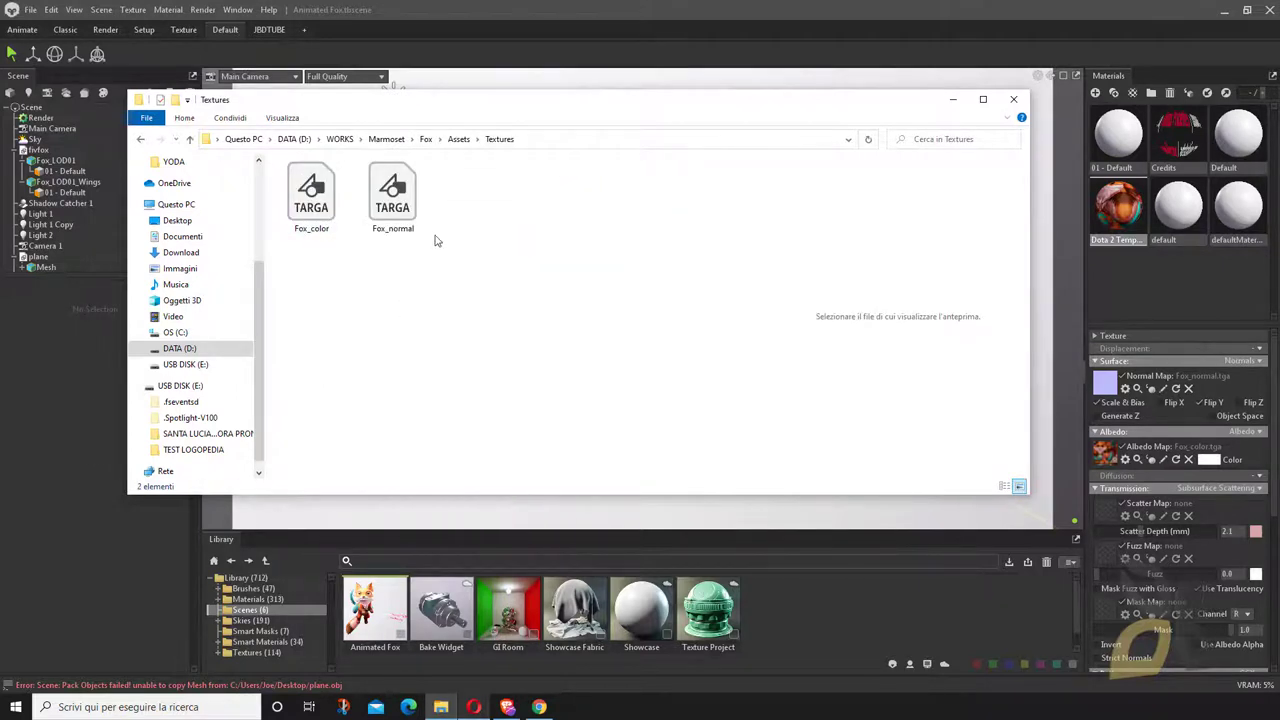
{"action": "left_click_drag", "start_coordinate": [520, 308], "coordinate": [290, 210]}
{"action": "left_click_drag", "start_coordinate": [392, 195], "coordinate": [475, 705]}
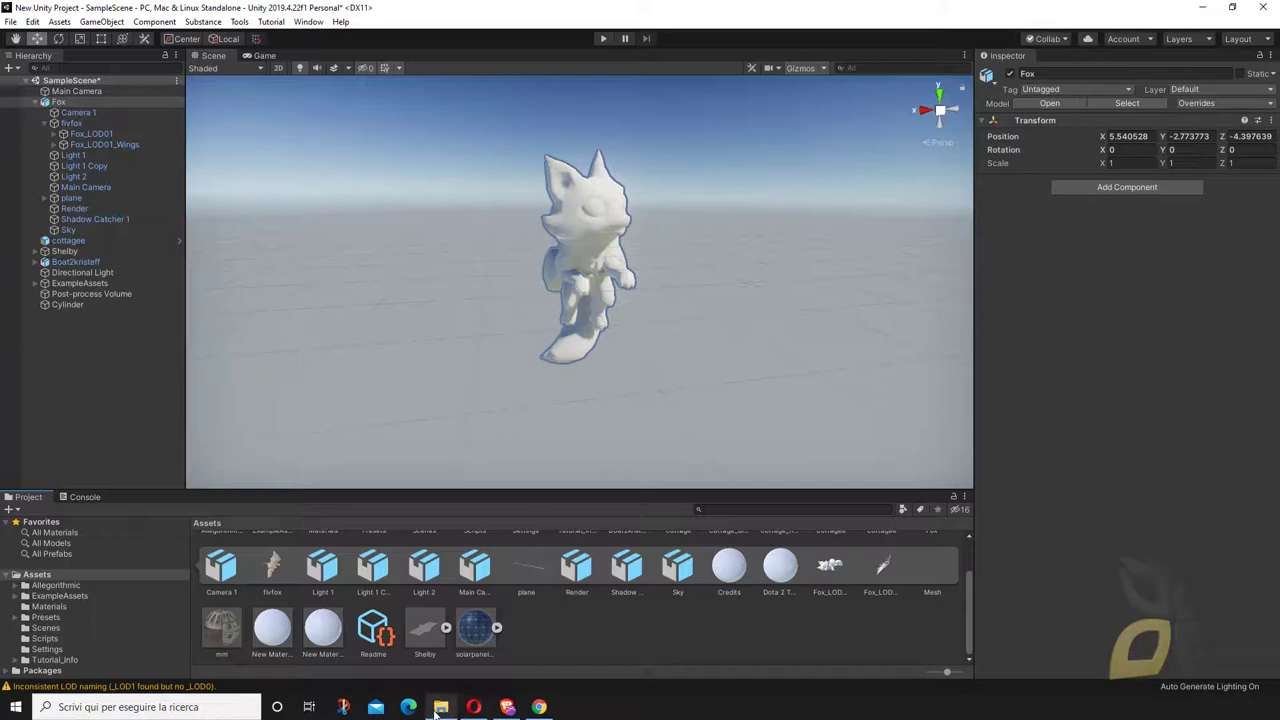
Drop Fox_color and Fox_normal into the Project assets and fix Fox_normal as a normal map.
{"action": "left_click", "coordinate": [440, 707]}
{"action": "left_click_drag", "start_coordinate": [421, 229], "coordinate": [562, 629]}
{"action": "left_click", "coordinate": [953, 100]}
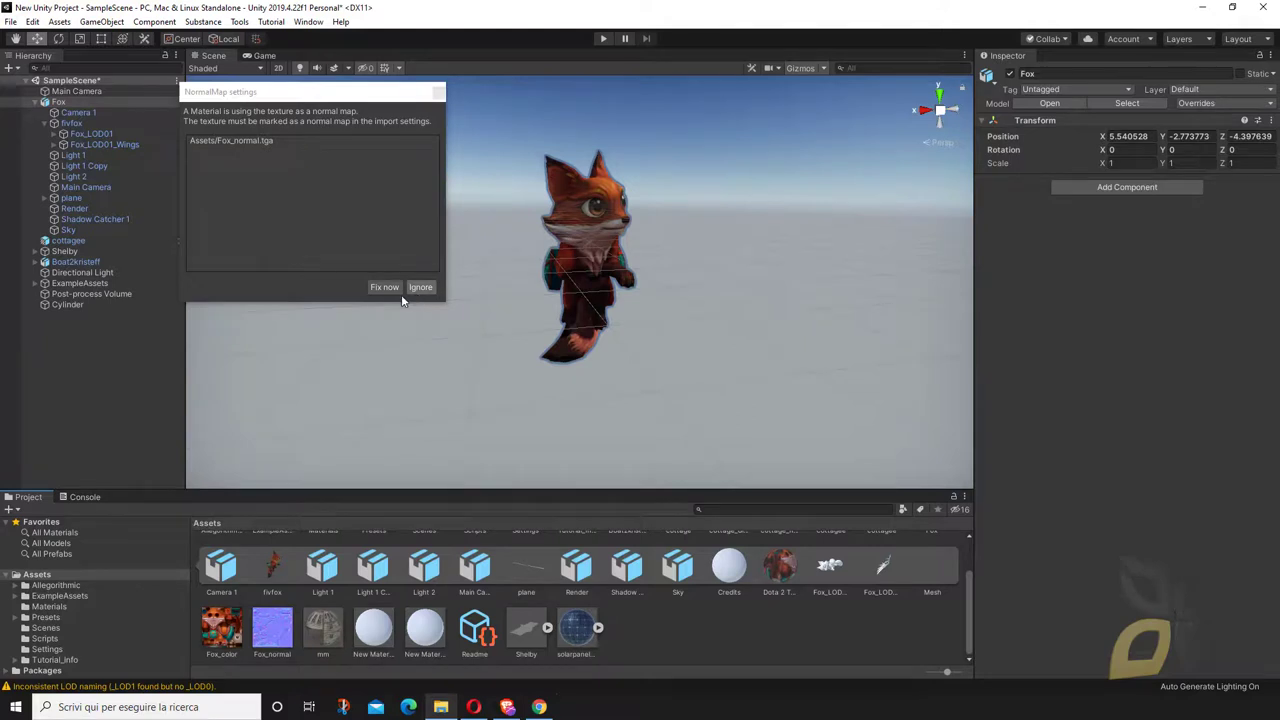
{"action": "left_click", "coordinate": [384, 287]}
Orbit and zoom around the fox to view it fully textured in orange.
{"action": "scroll", "coordinate": [598, 230], "scroll_direction": "up", "scroll_amount": 4}
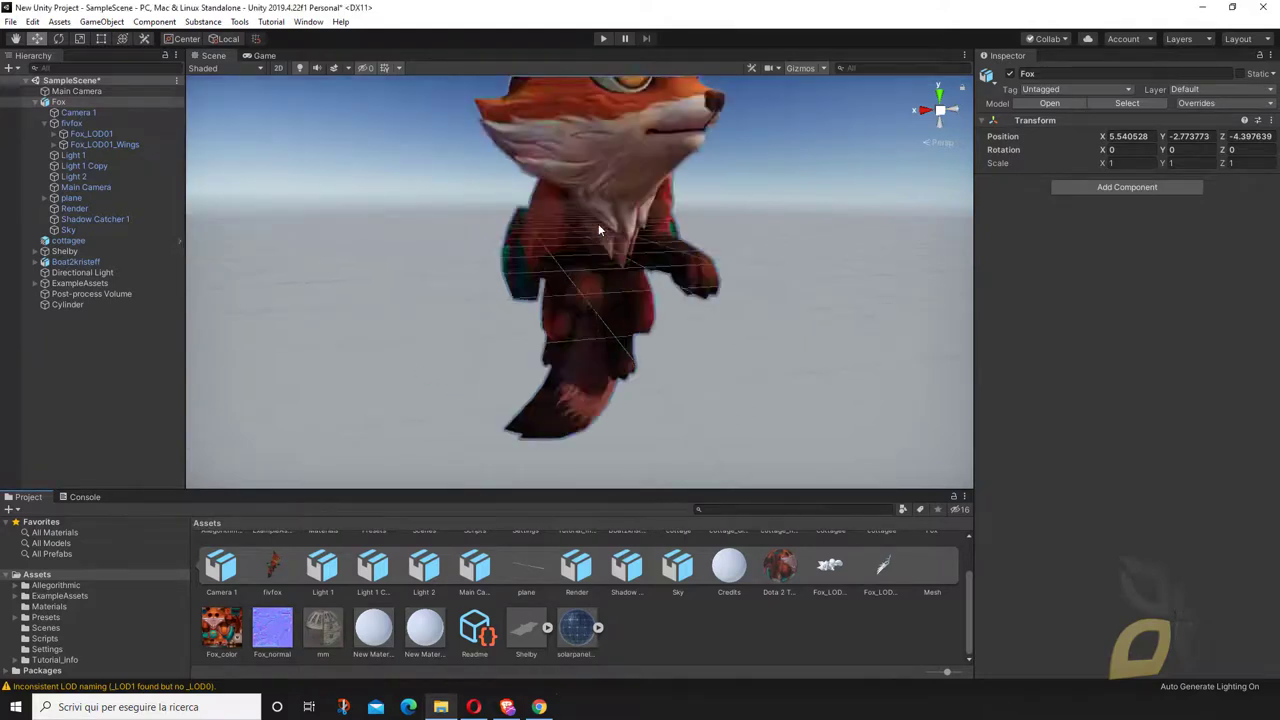
{"action": "scroll", "coordinate": [598, 230], "scroll_direction": "down", "scroll_amount": 3}
{"action": "middle_click_drag", "start_coordinate": [590, 246], "coordinate": [620, 272]}
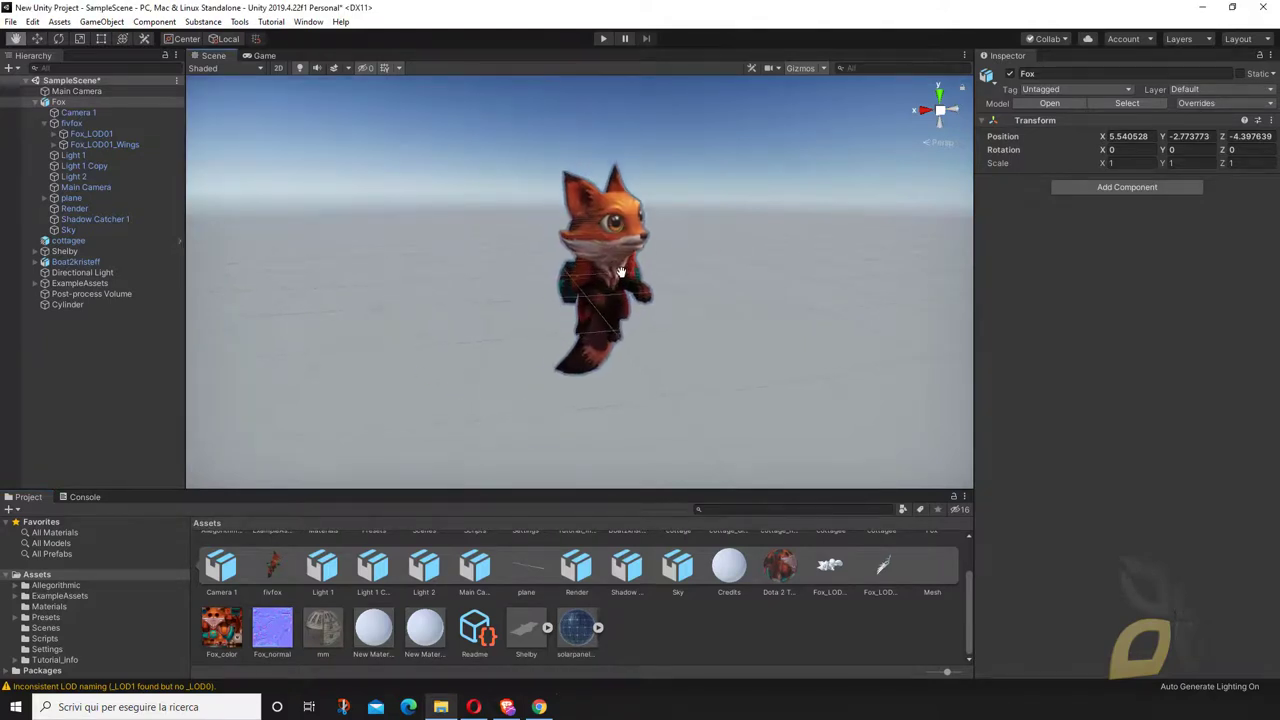
{"action": "left_click_drag", "start_coordinate": [620, 272], "coordinate": [673, 252], "text": "alt"}
{"action": "left_click", "coordinate": [648, 307]}
{"action": "left_click", "coordinate": [673, 252]}
{"action": "left_click_drag", "start_coordinate": [582, 334], "coordinate": [584, 258], "text": "alt"}
{"action": "scroll", "coordinate": [590, 329], "scroll_direction": "up", "scroll_amount": 5}
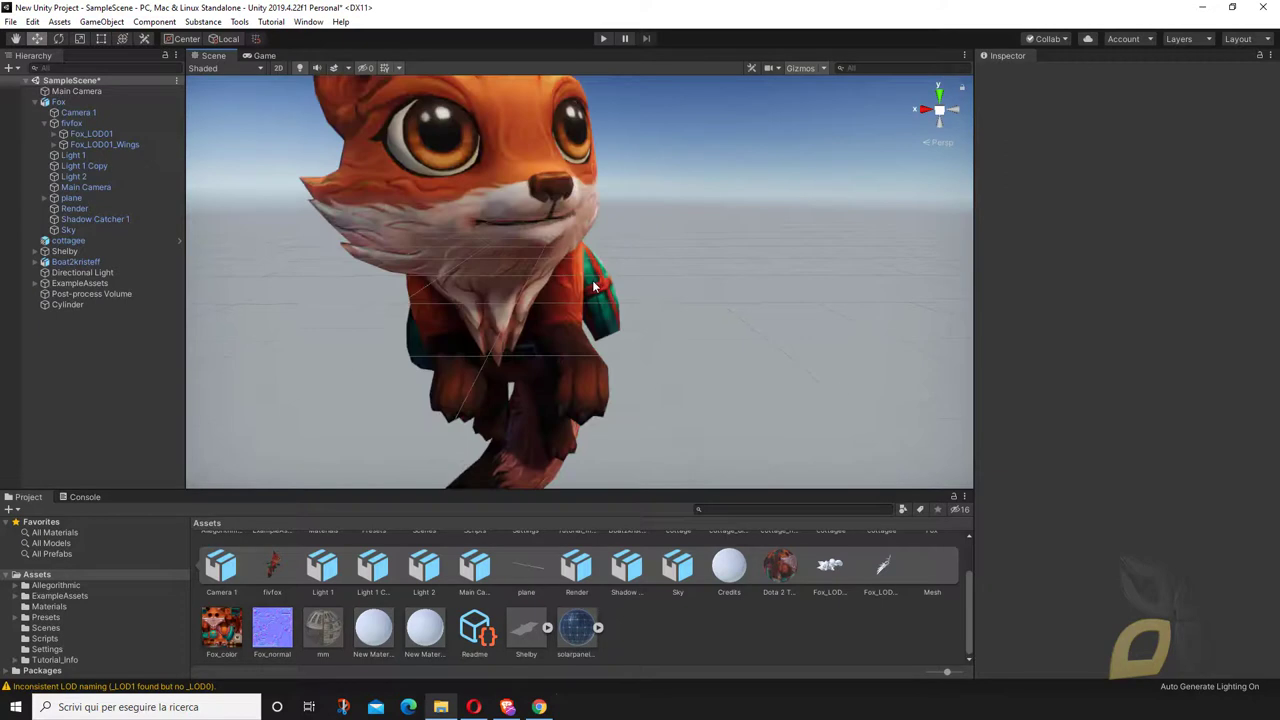
{"action": "left_click_drag", "start_coordinate": [489, 257], "coordinate": [700, 449], "text": "alt"}
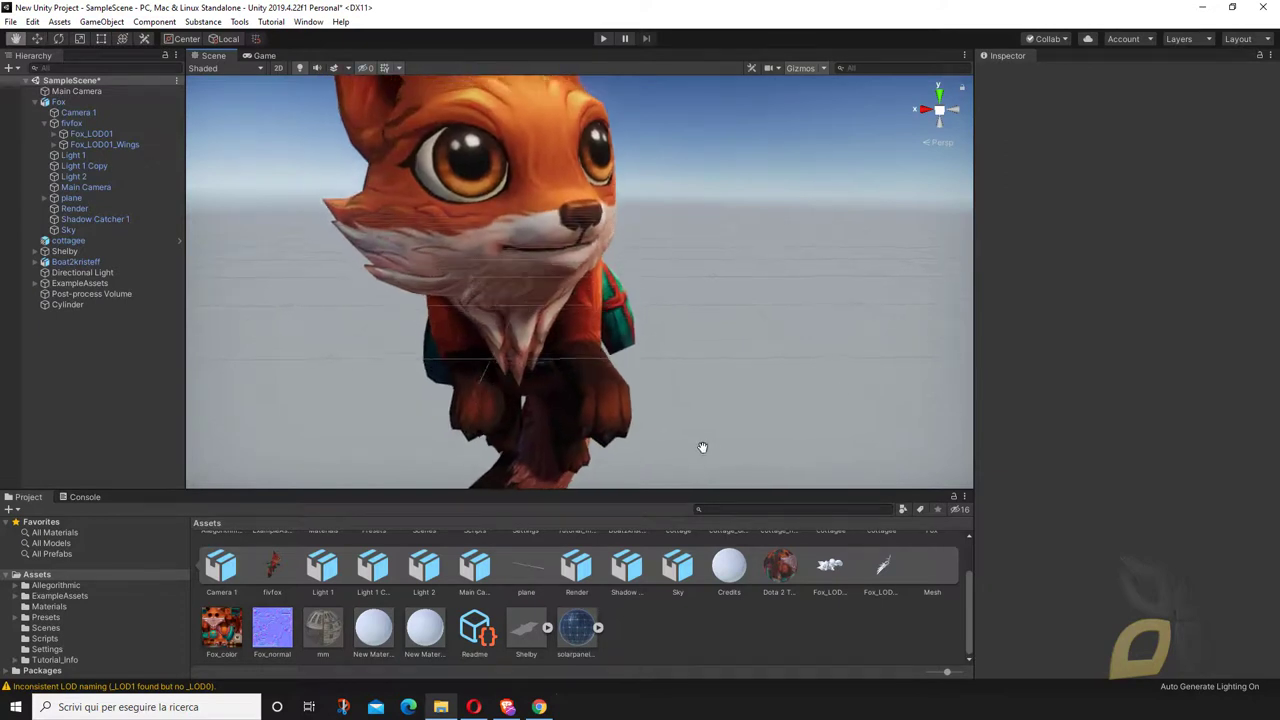
{"action": "scroll", "coordinate": [700, 449], "scroll_direction": "down", "scroll_amount": 5}
{"action": "scroll", "coordinate": [580, 365], "scroll_direction": "up", "scroll_amount": 5}
{"action": "scroll", "coordinate": [575, 368], "scroll_direction": "down", "scroll_amount": 6}
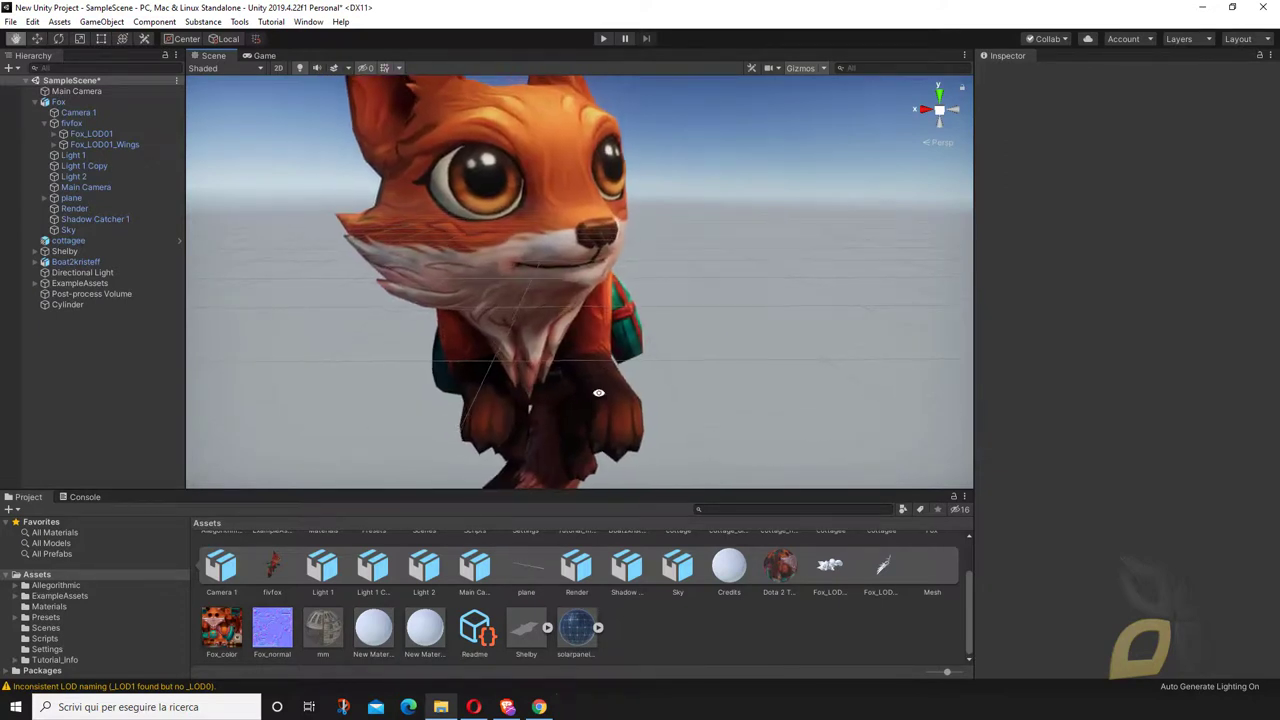